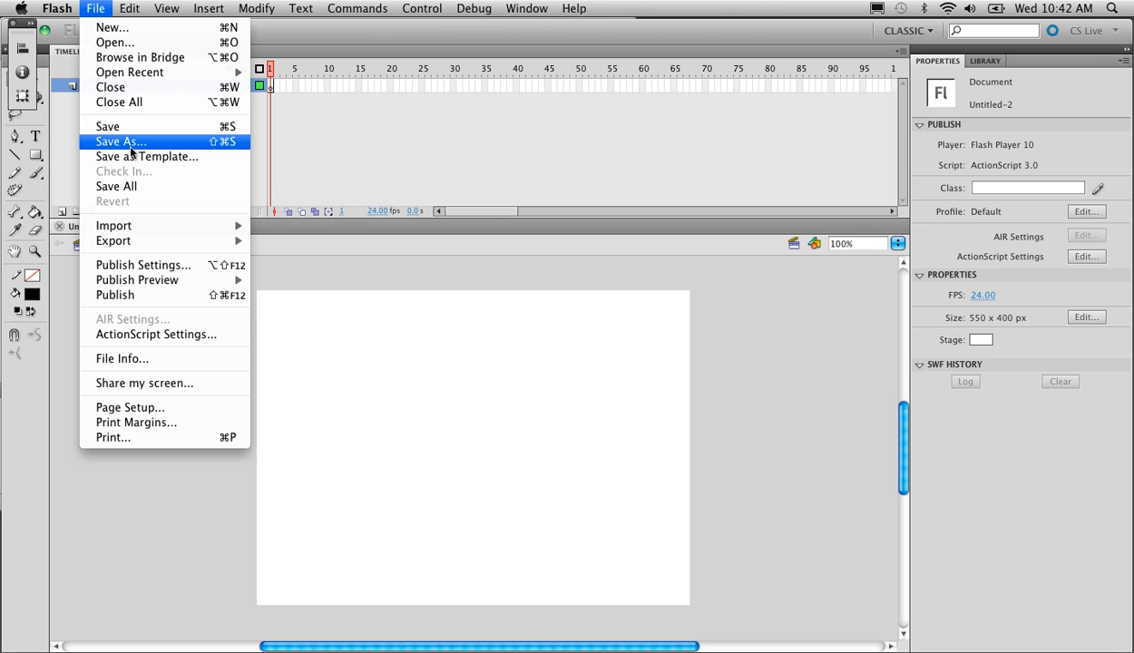
Save the new document as firstButton.fla in the button folder, replacing the existing file, and close the floating panel group
click(132, 149)
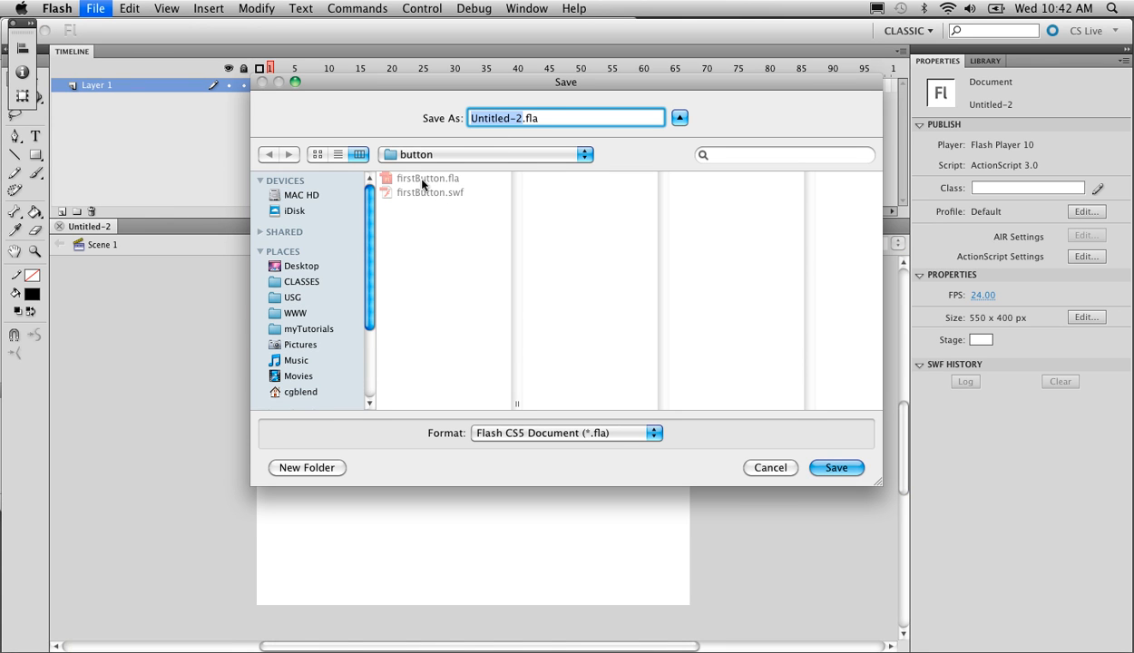
click(421, 181)
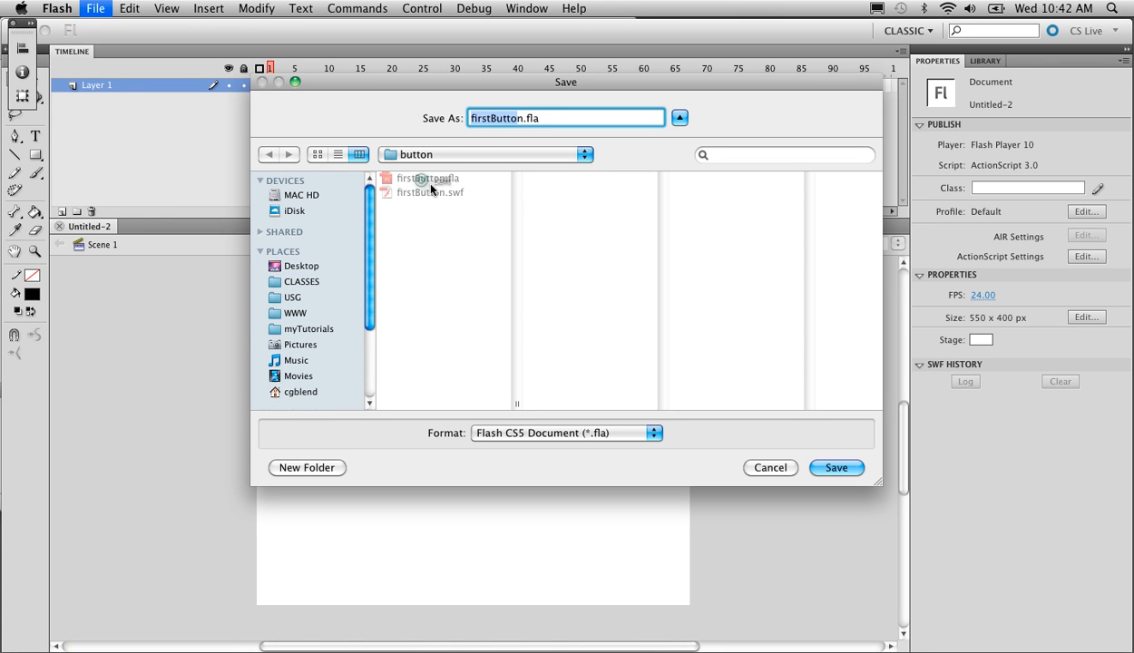
click(839, 468)
click(678, 191)
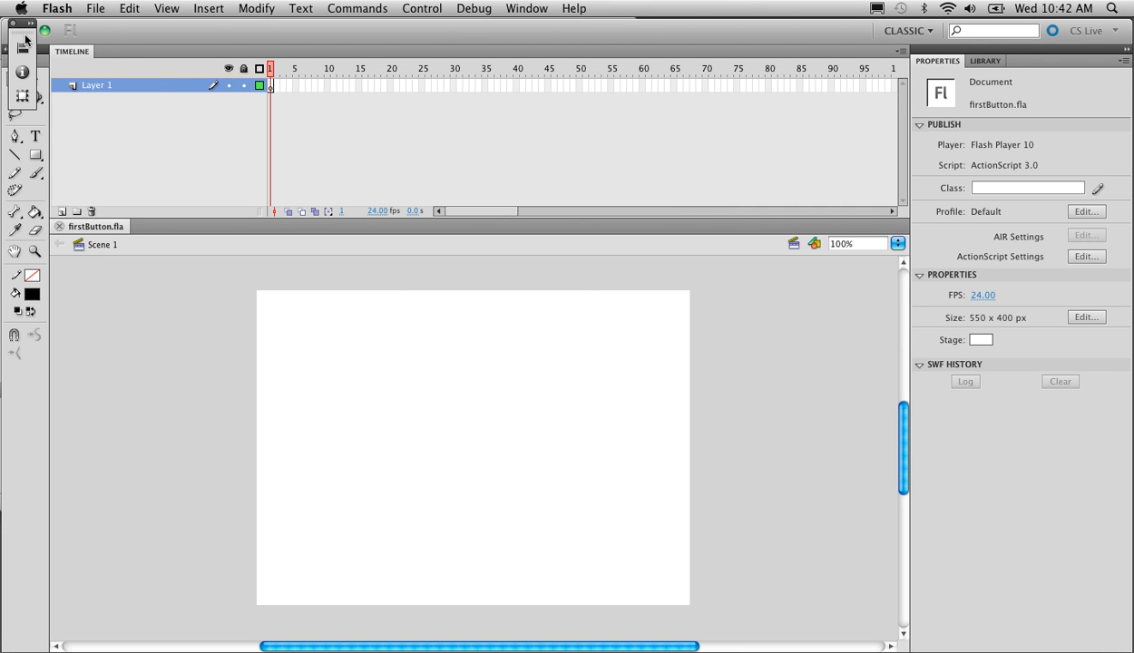
click(12, 23)
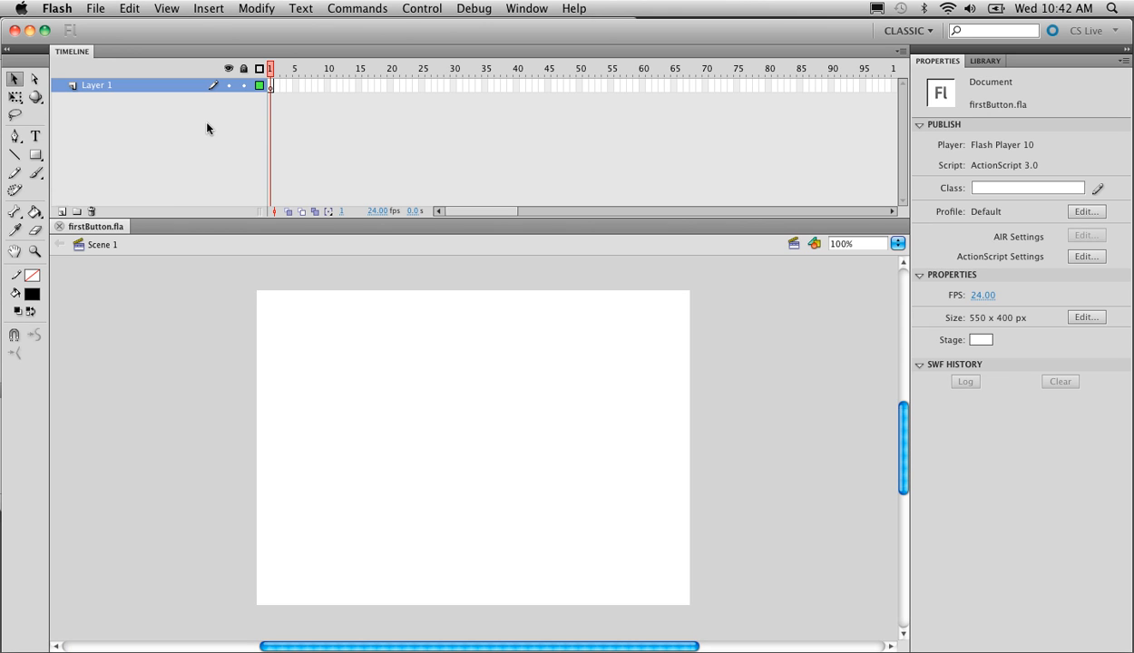
Draw a blue square without a stroke, about 92 by 92 px, near the left edge of the stage
click(36, 294)
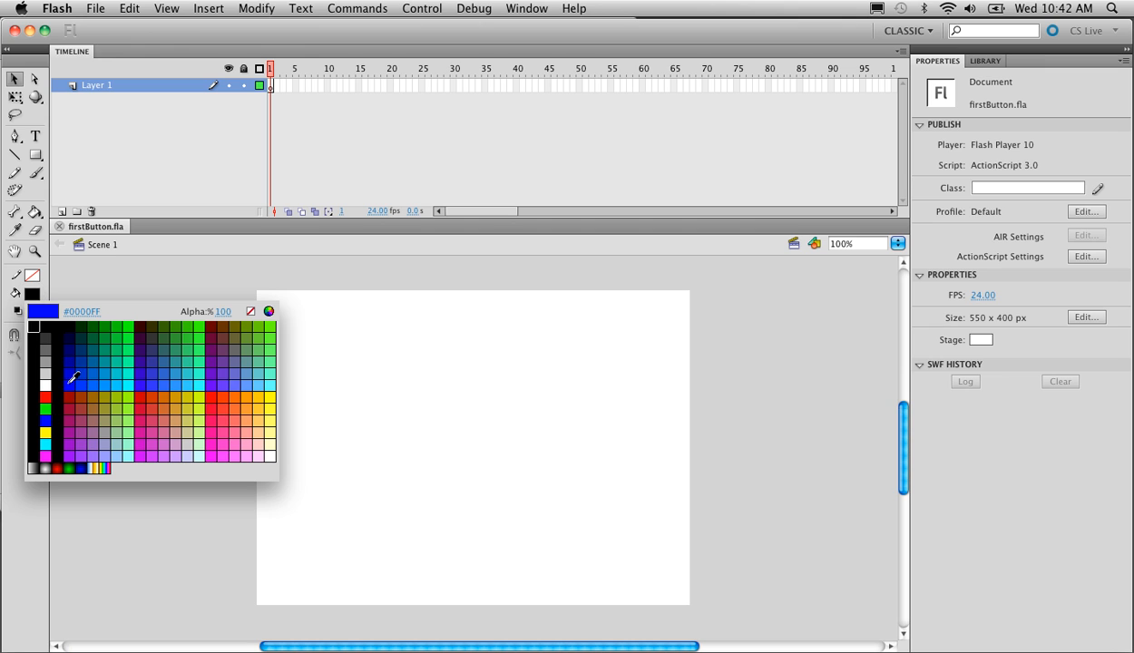
click(100, 381)
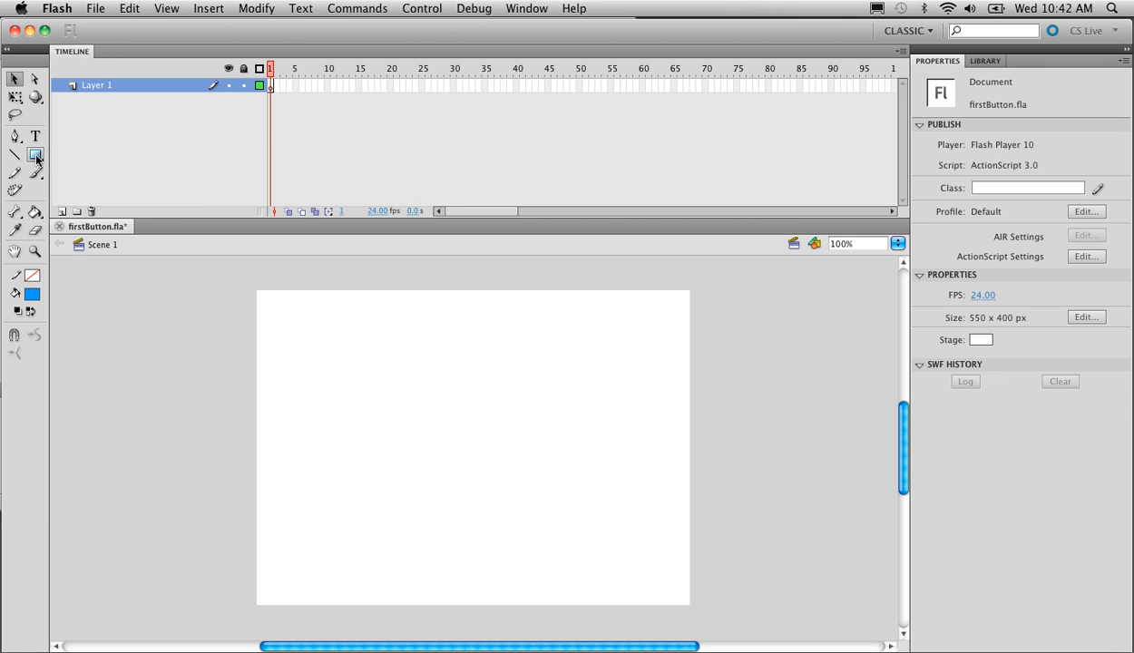
drag(37, 158, 75, 157)
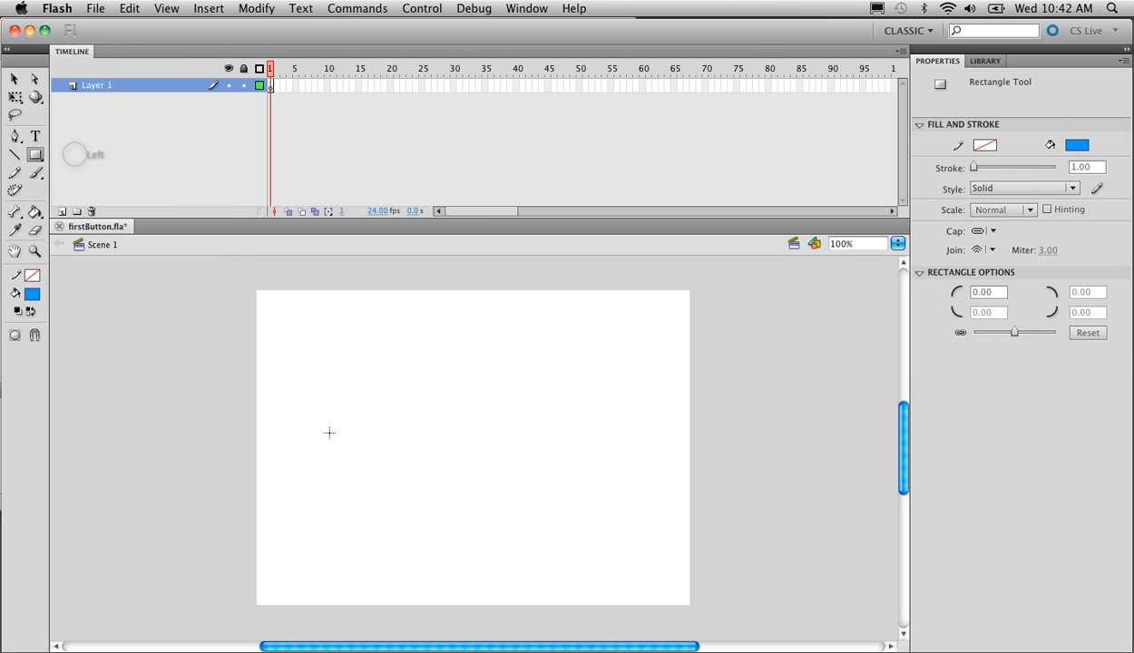
drag(279, 364, 350, 421)
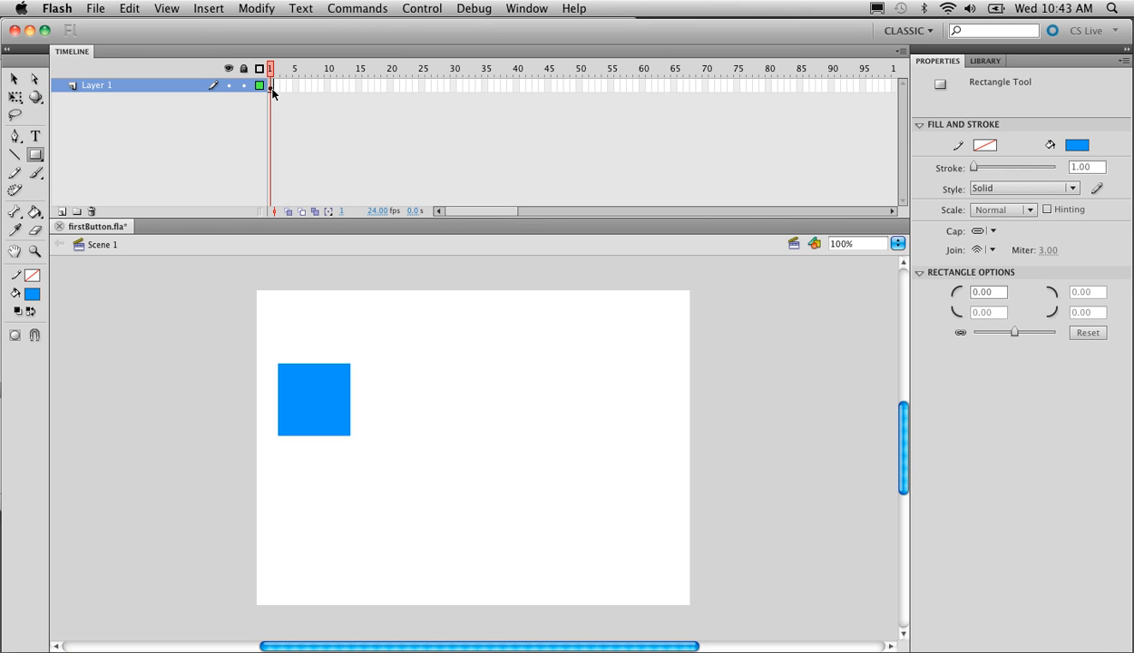
key(v)
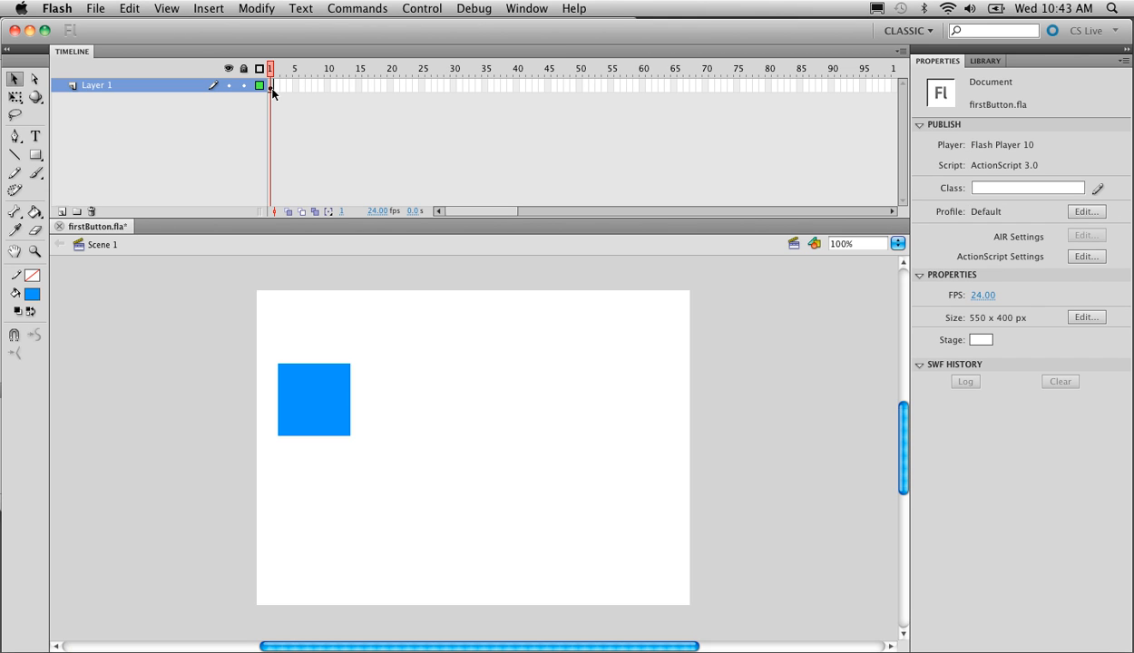
Convert the blue square to a movie clip symbol named blueMc and show it in the library
click(401, 459)
click(402, 460)
drag(402, 460, 233, 322)
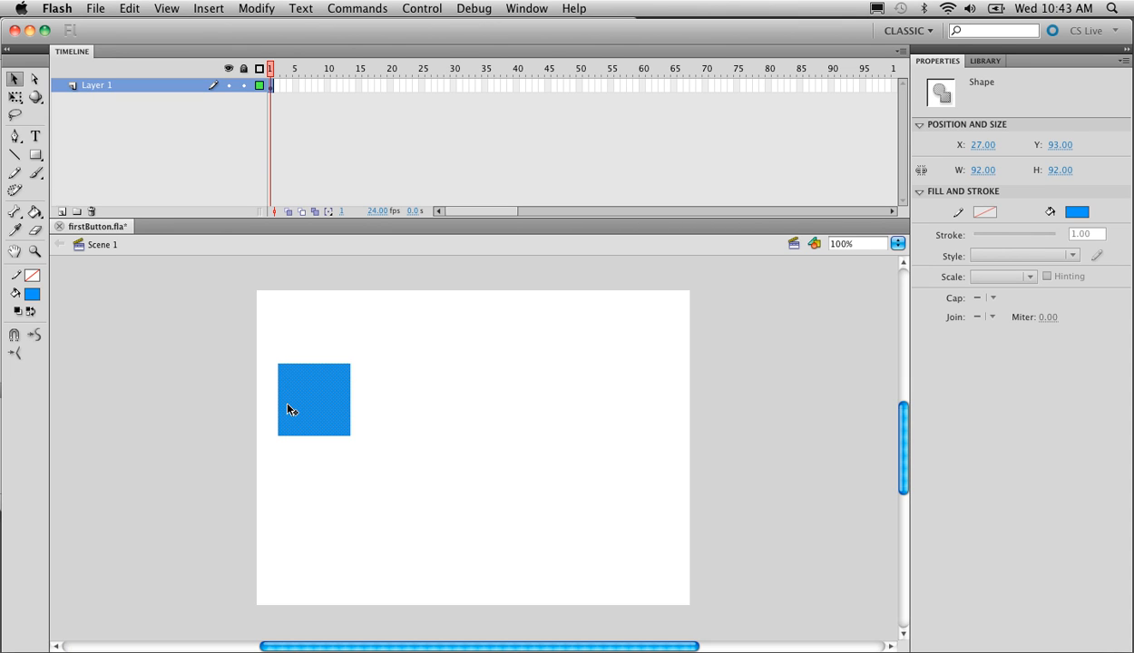
key(F8)
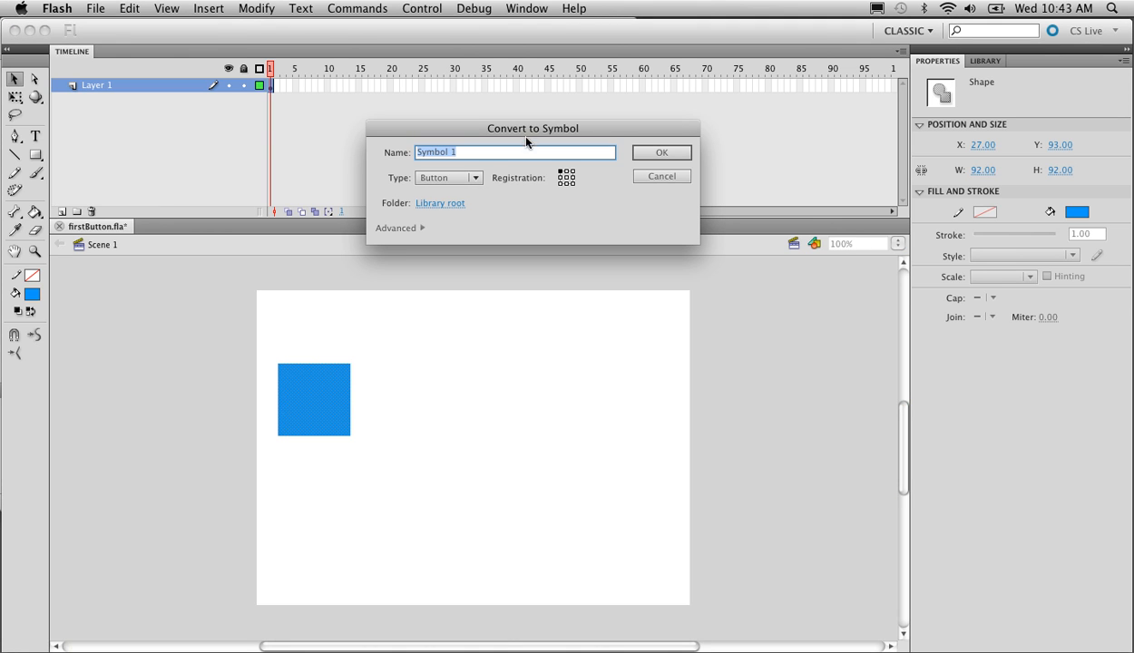
click(469, 178)
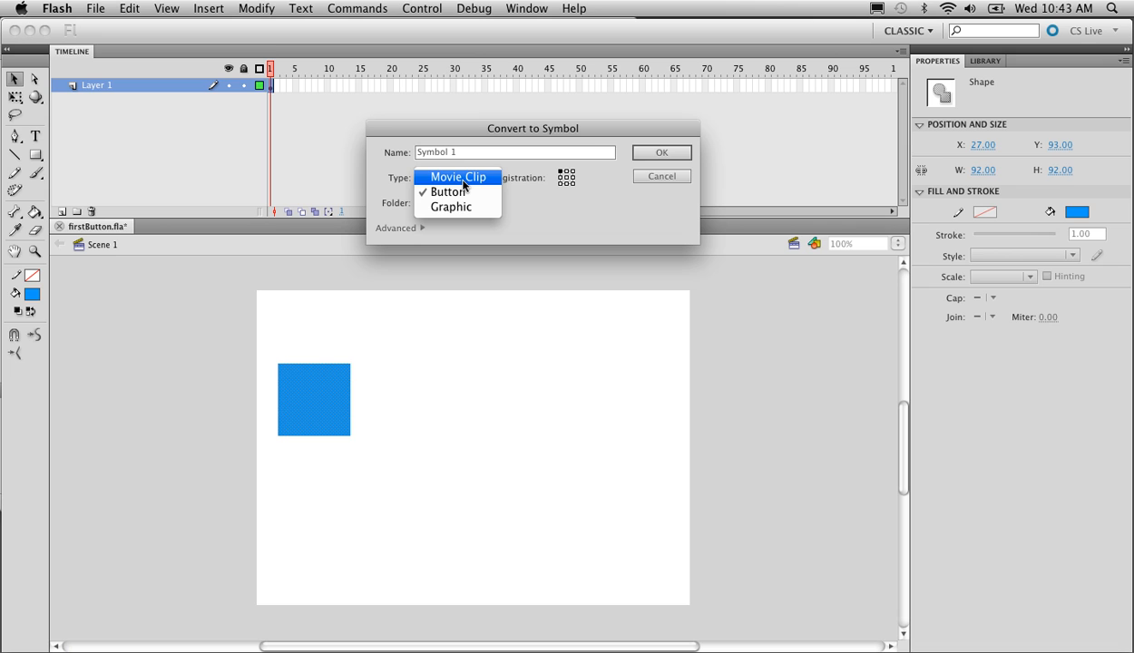
click(462, 179)
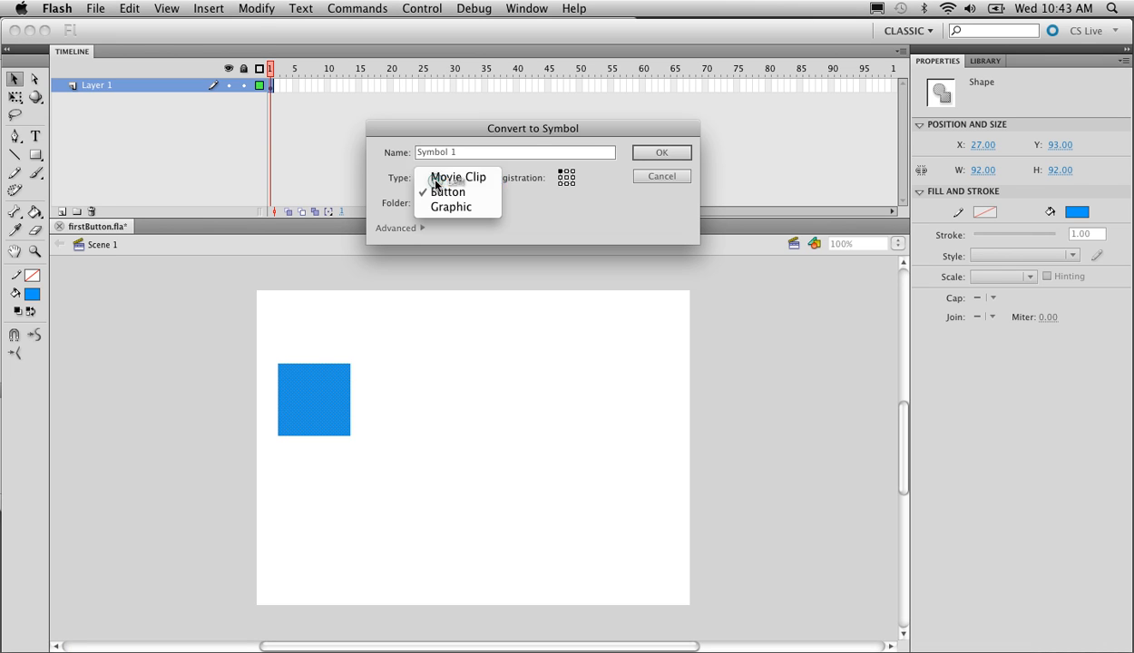
key(shift+Tab)
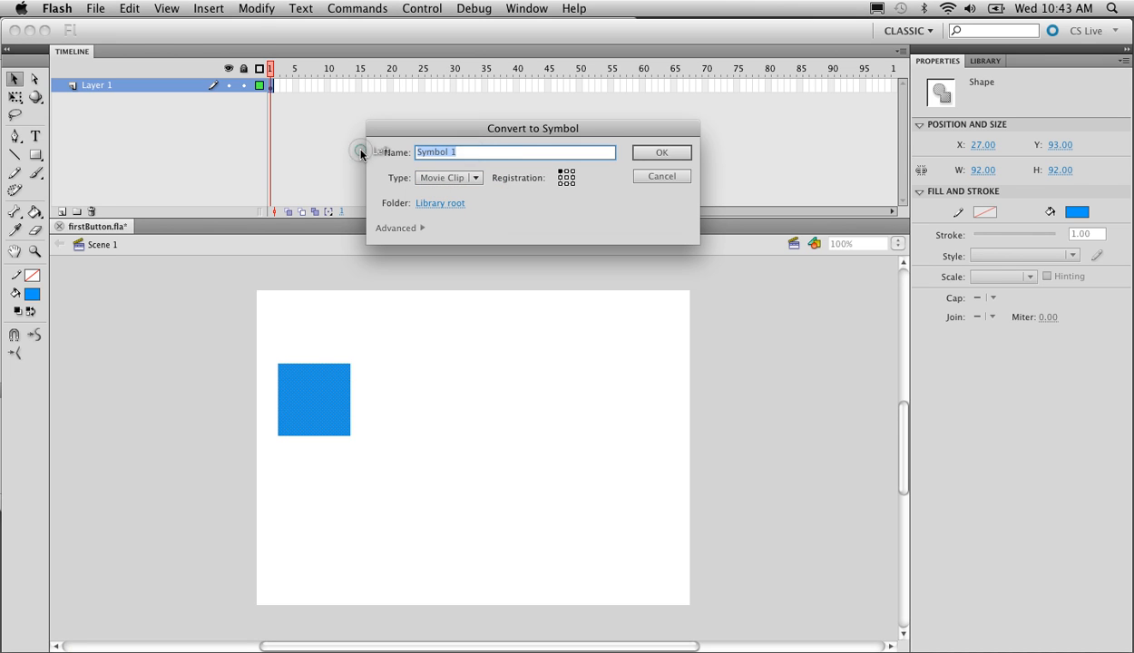
text(blueMc)
click(647, 152)
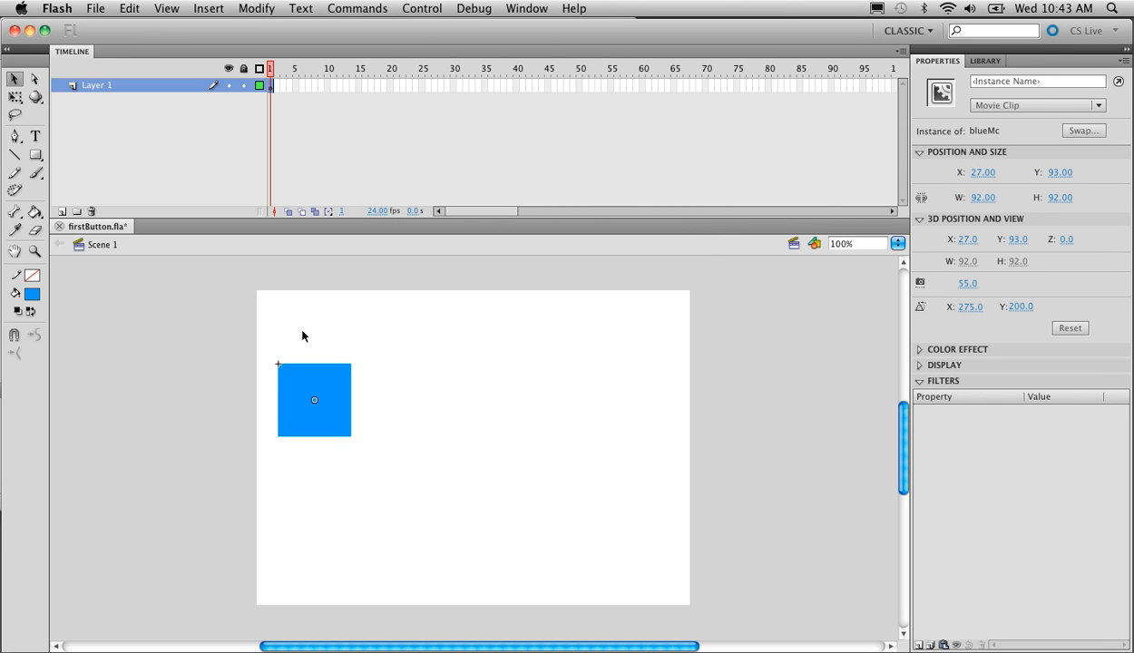
click(986, 61)
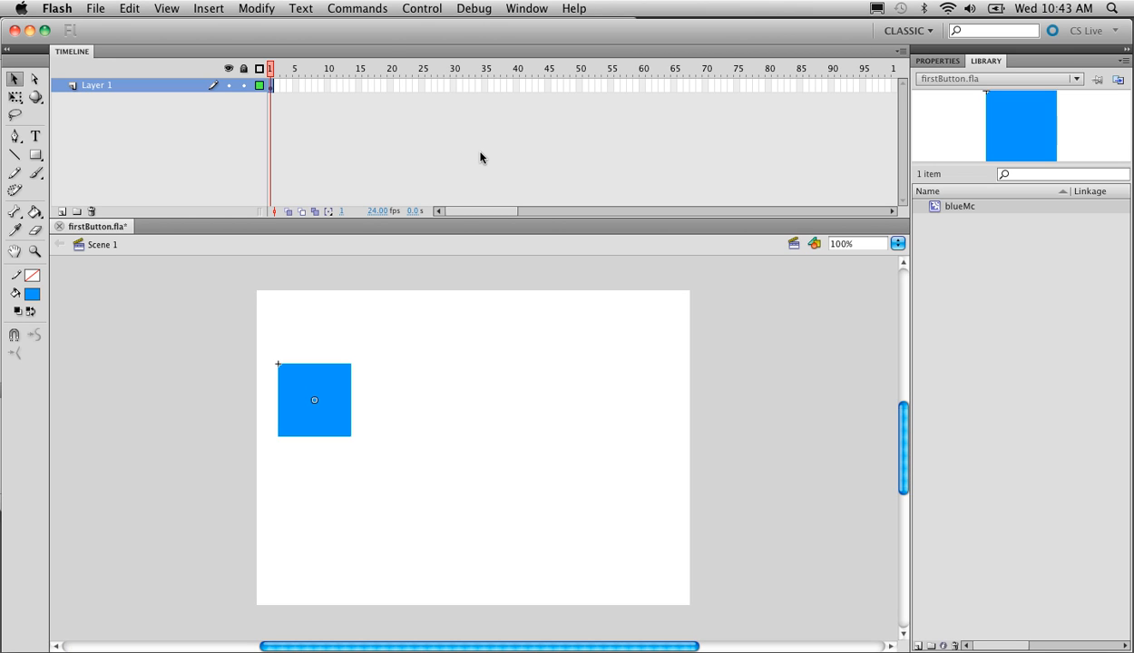
Create a motion tween on the blue square that moves it horizontally to the right side of the stage at frame 24
right_click(322, 376)
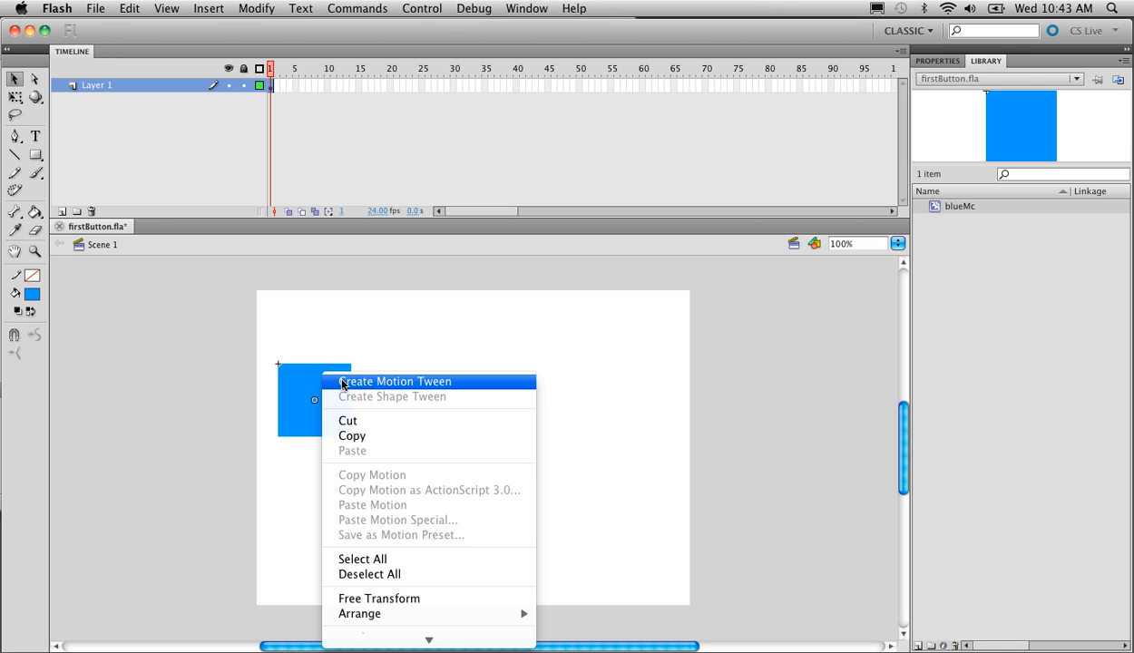
click(343, 381)
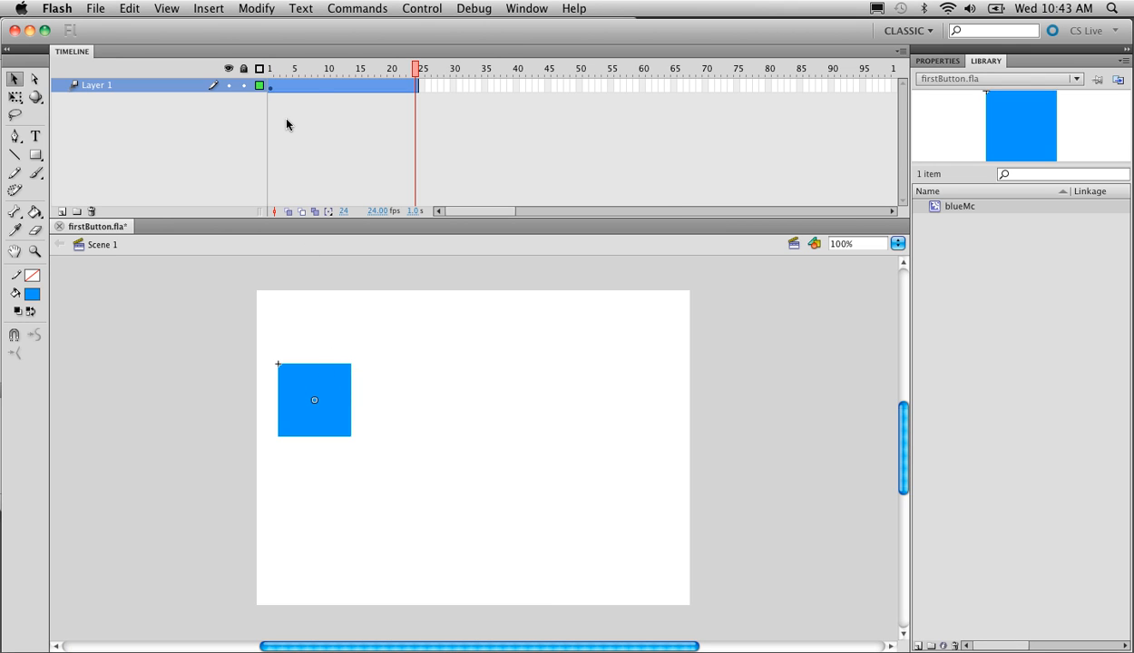
click(323, 83)
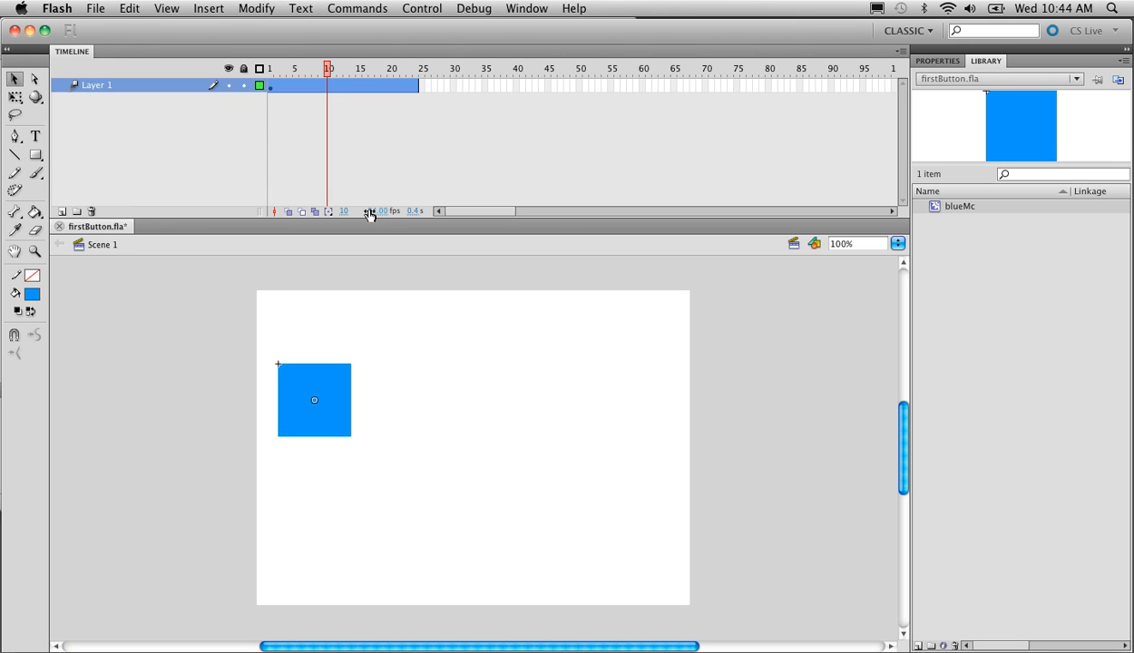
drag(327, 69, 419, 69)
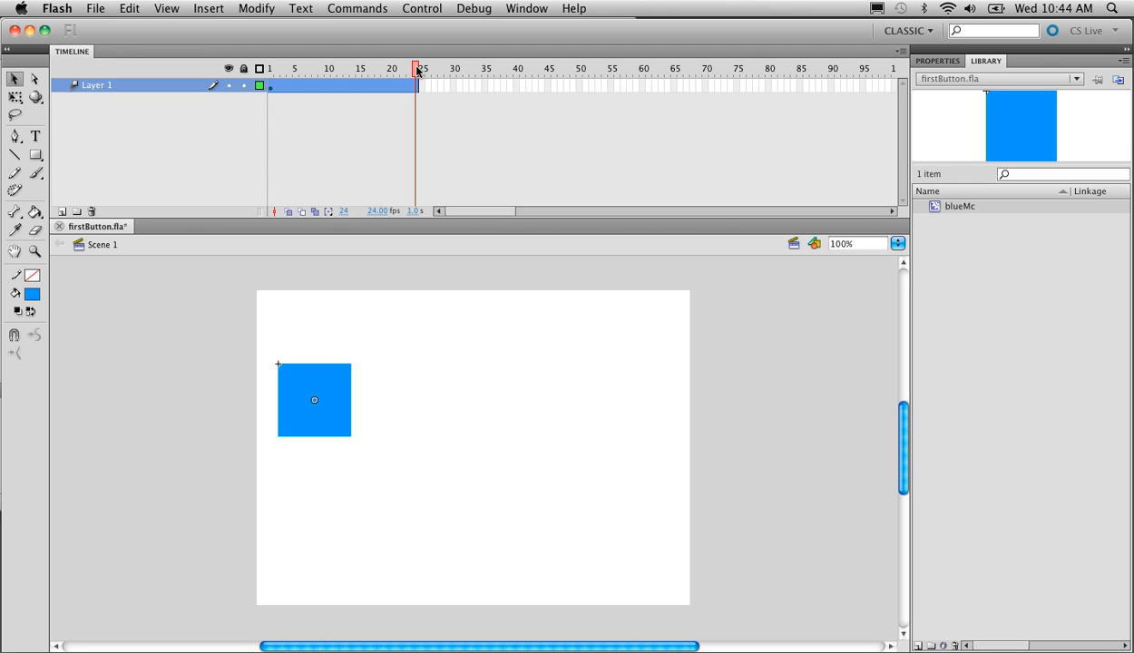
drag(309, 410, 613, 415)
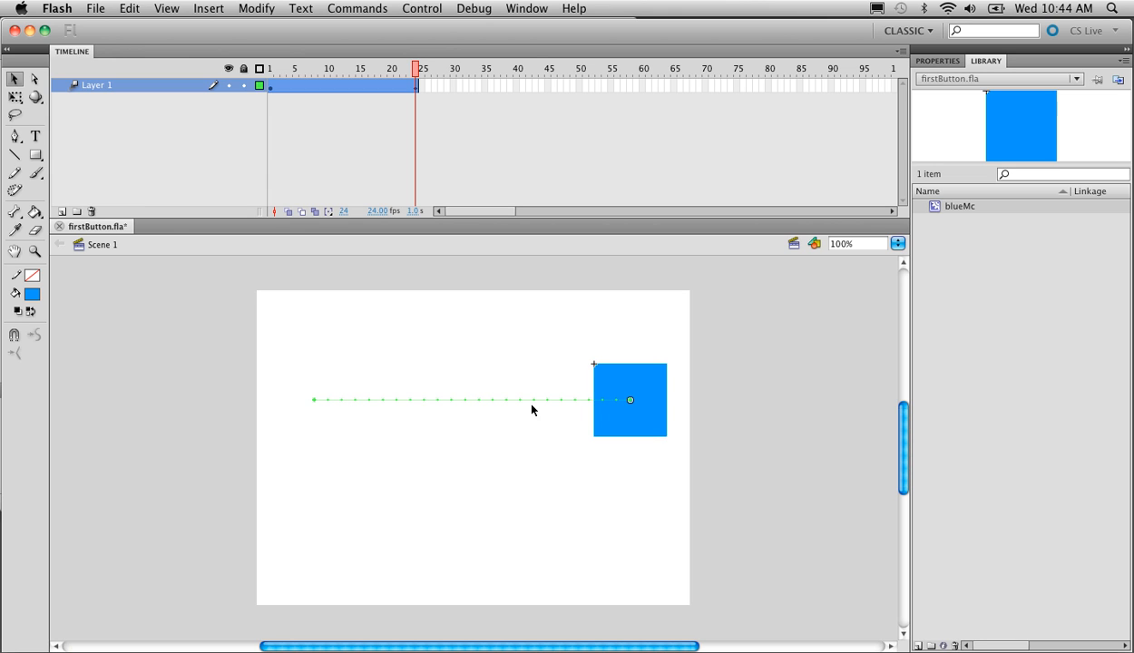
Play the square's tween on the timeline and test the movie in a preview window
key(Return)
key(Return)
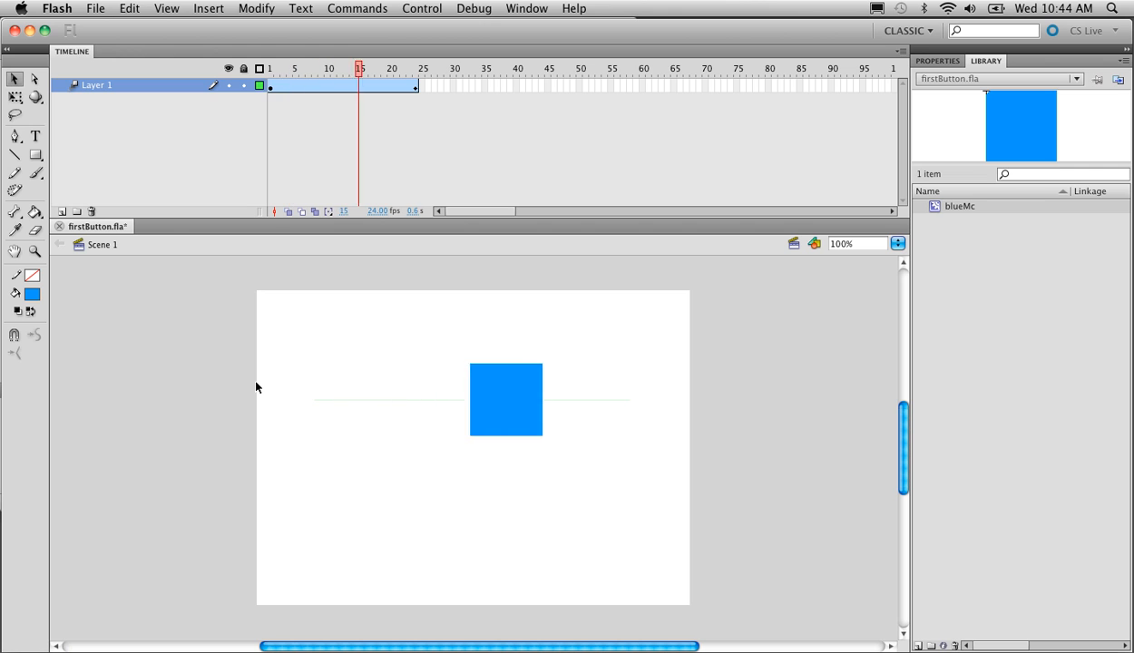
key(Return)
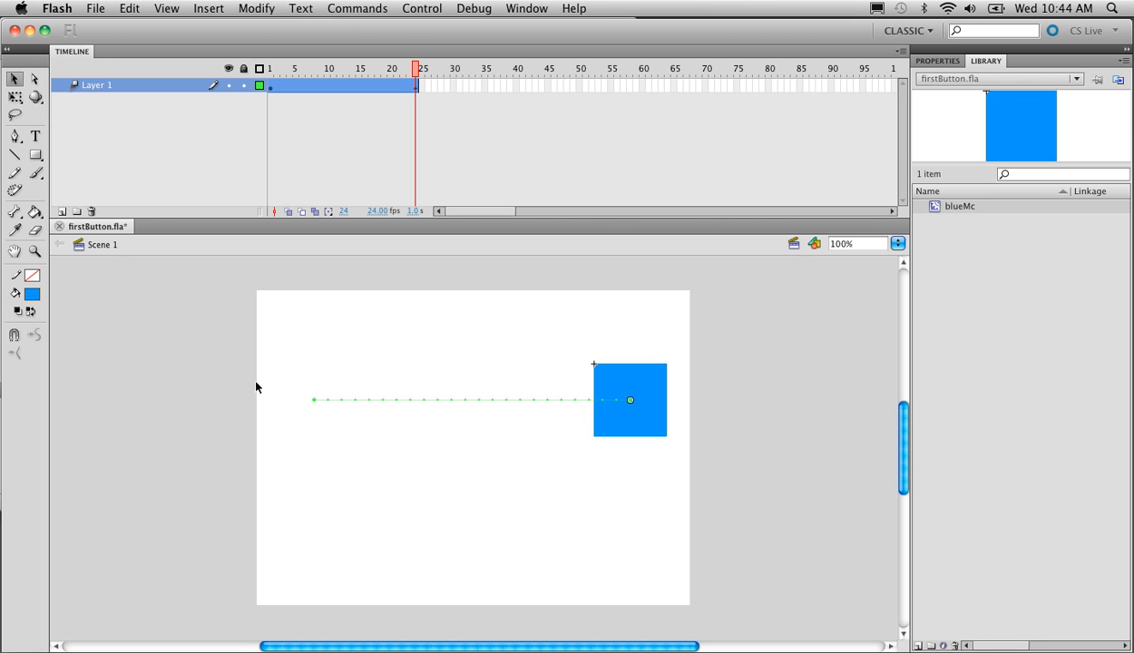
key(super+Return)
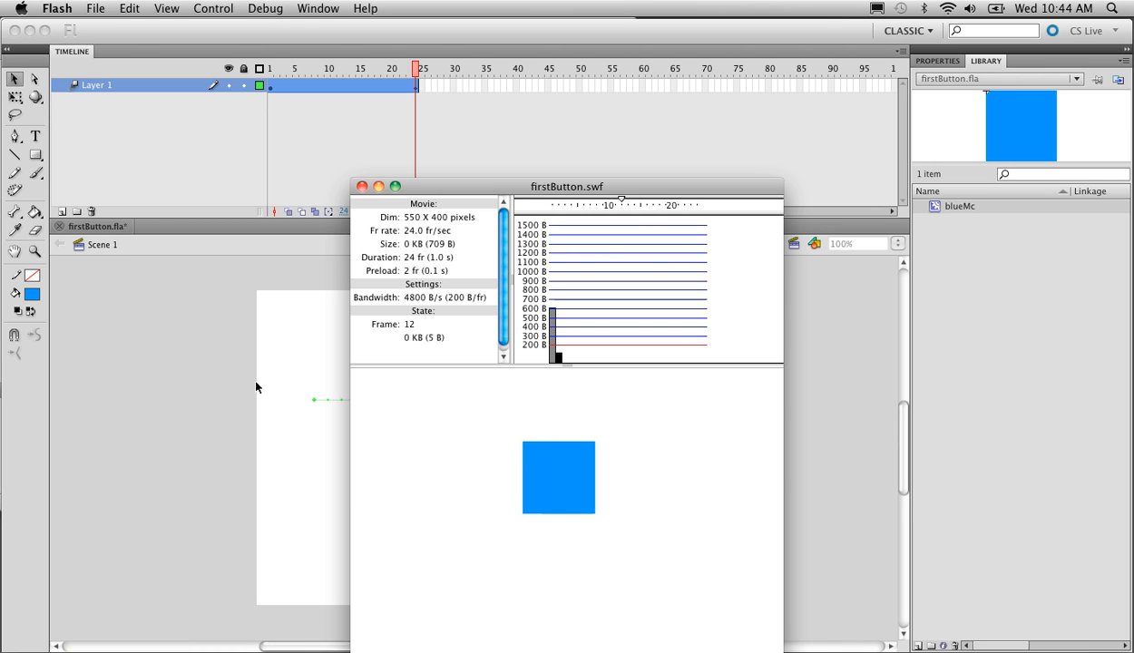
drag(452, 184, 401, 98)
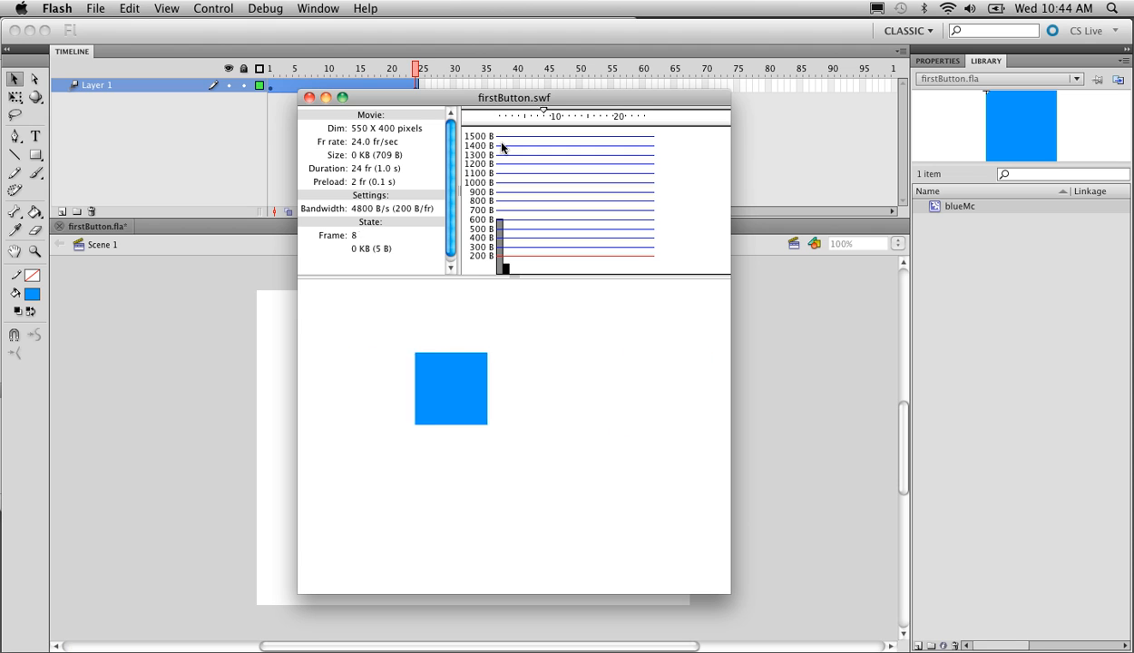
click(309, 97)
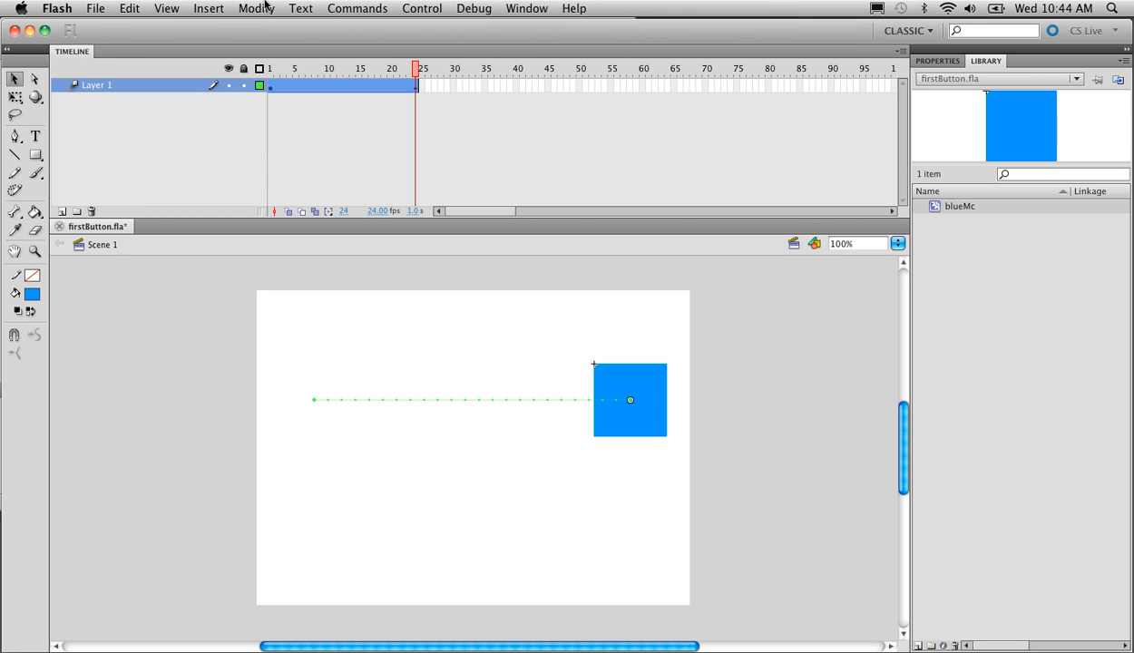
Save the document and rename the tween layer as anim
key(super+s)
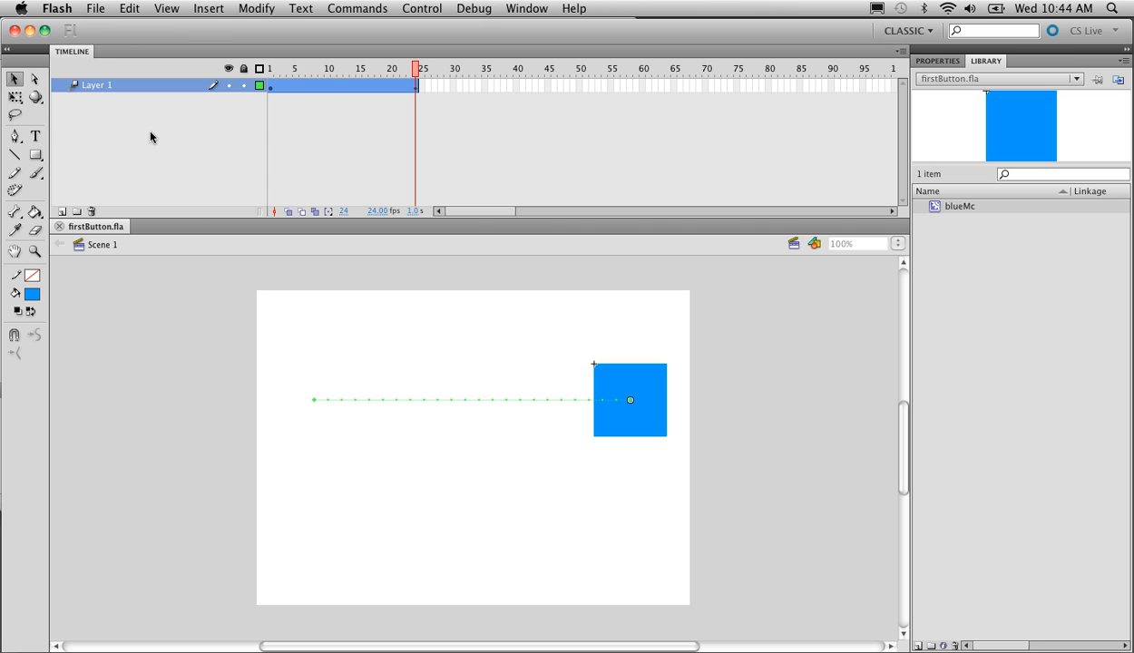
double_click(93, 86)
text(an)
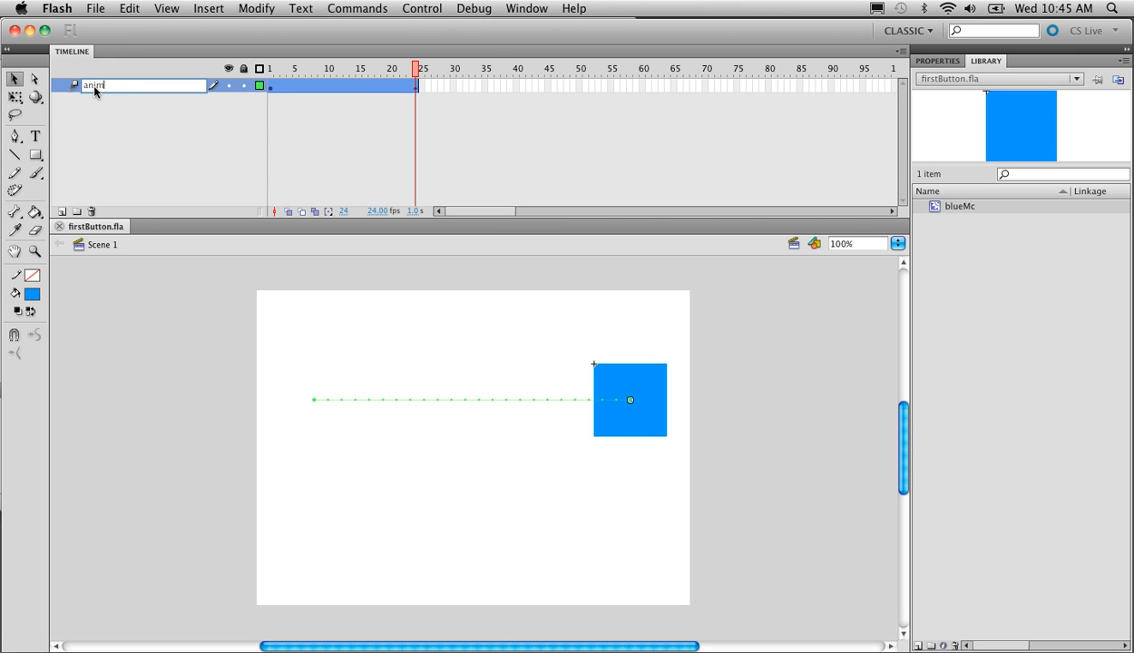
text(im)
key(Return)
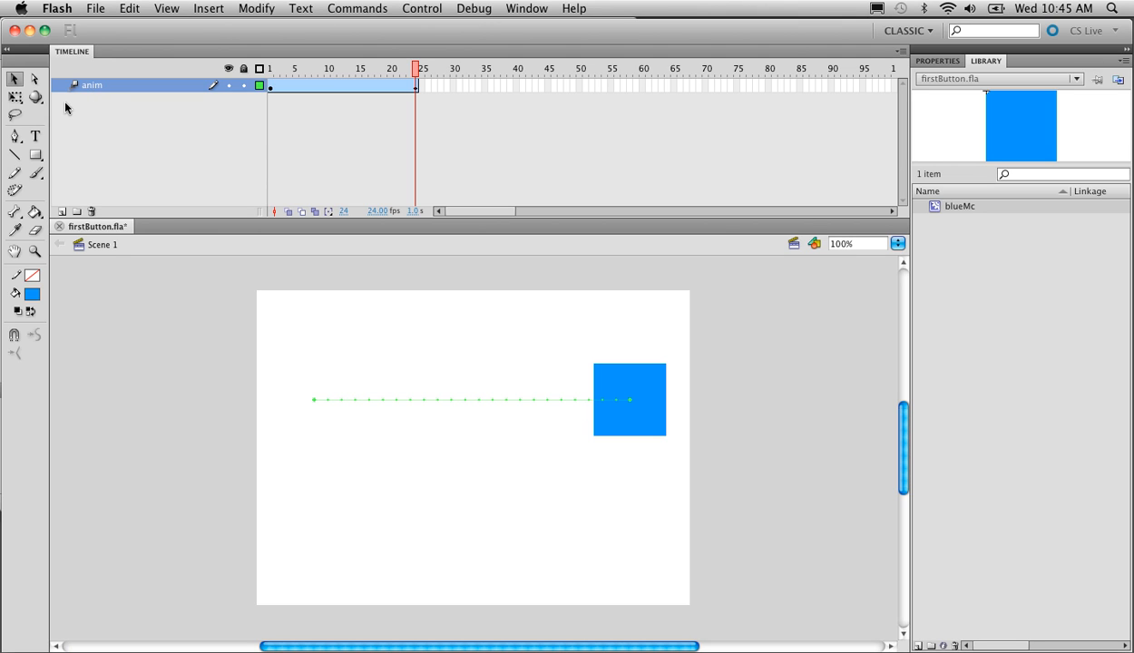
Add a new layer above the anim layer and name it button
click(62, 210)
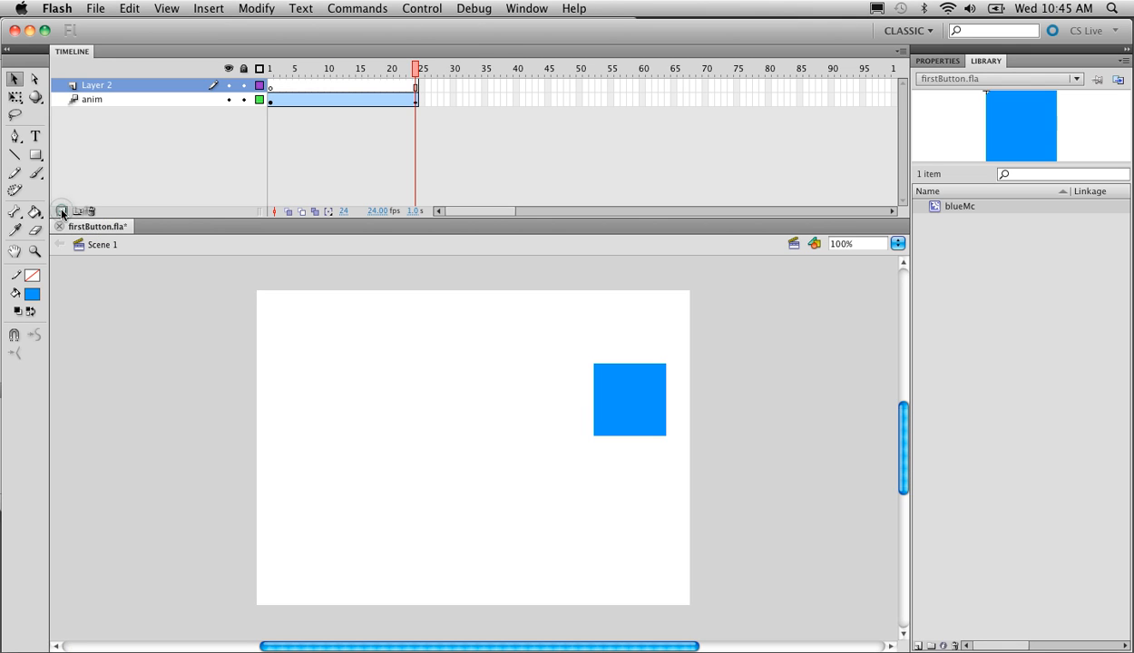
double_click(94, 86)
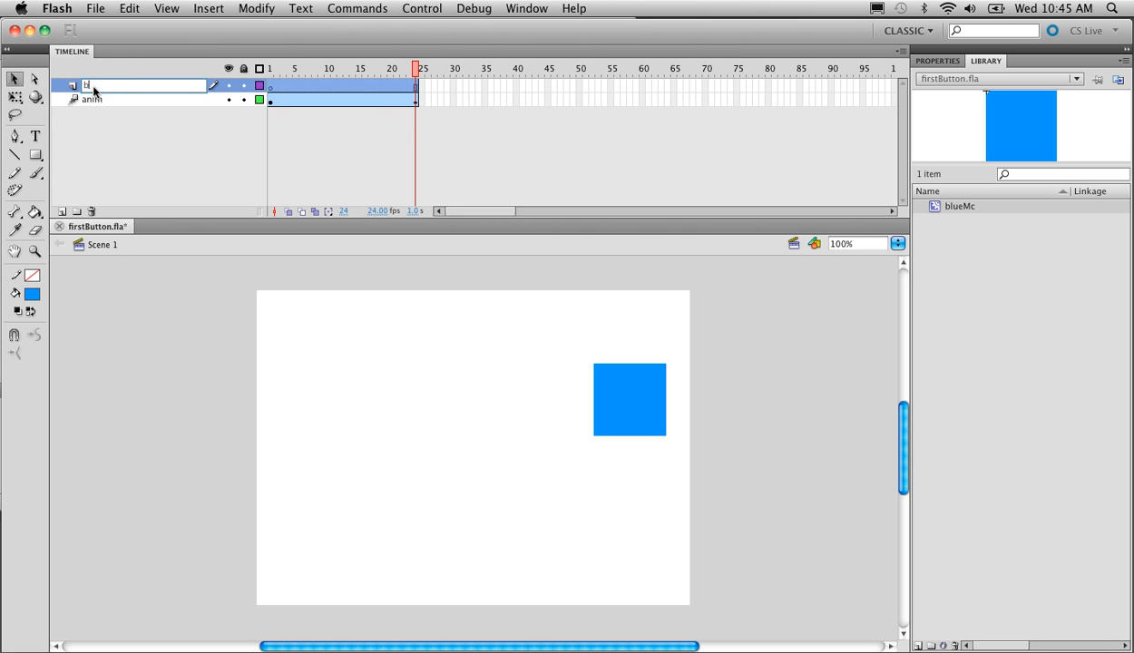
key(Return)
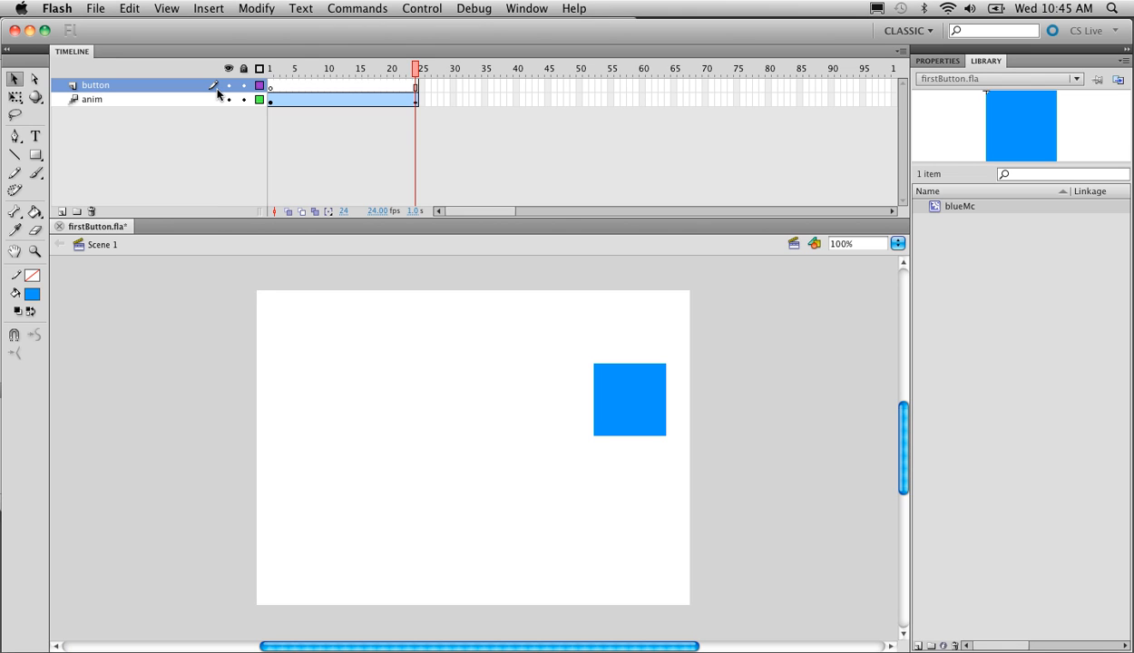
Draw an orange circle about 84 px wide below the blue square in frame 1 of the button layer with the Oval tool
click(270, 87)
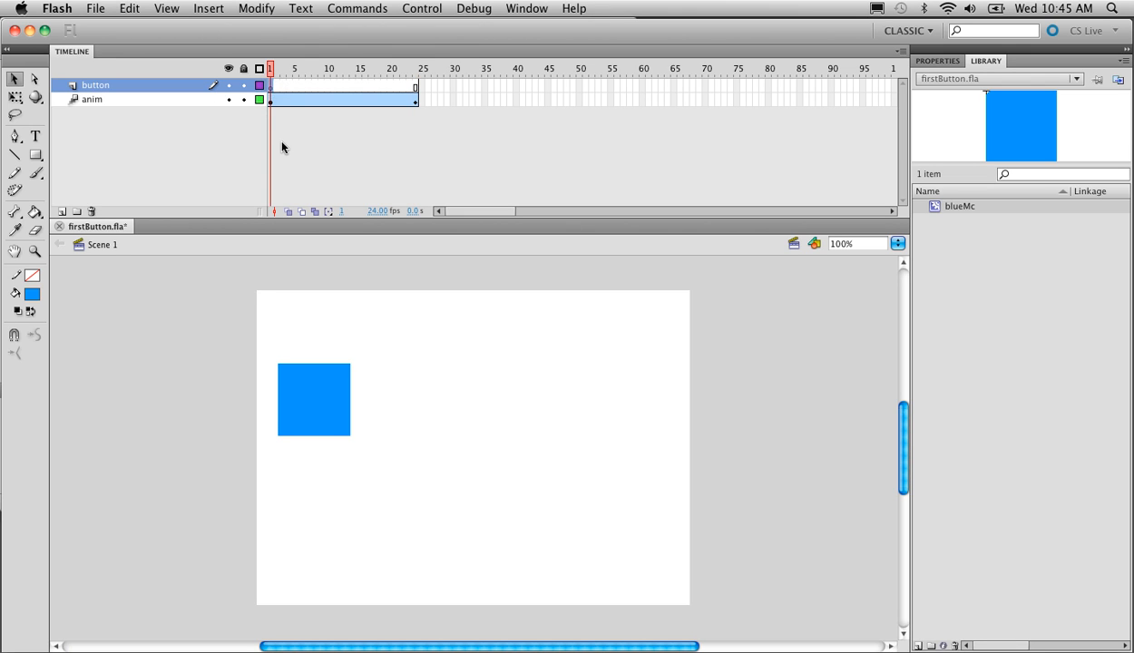
click(37, 155)
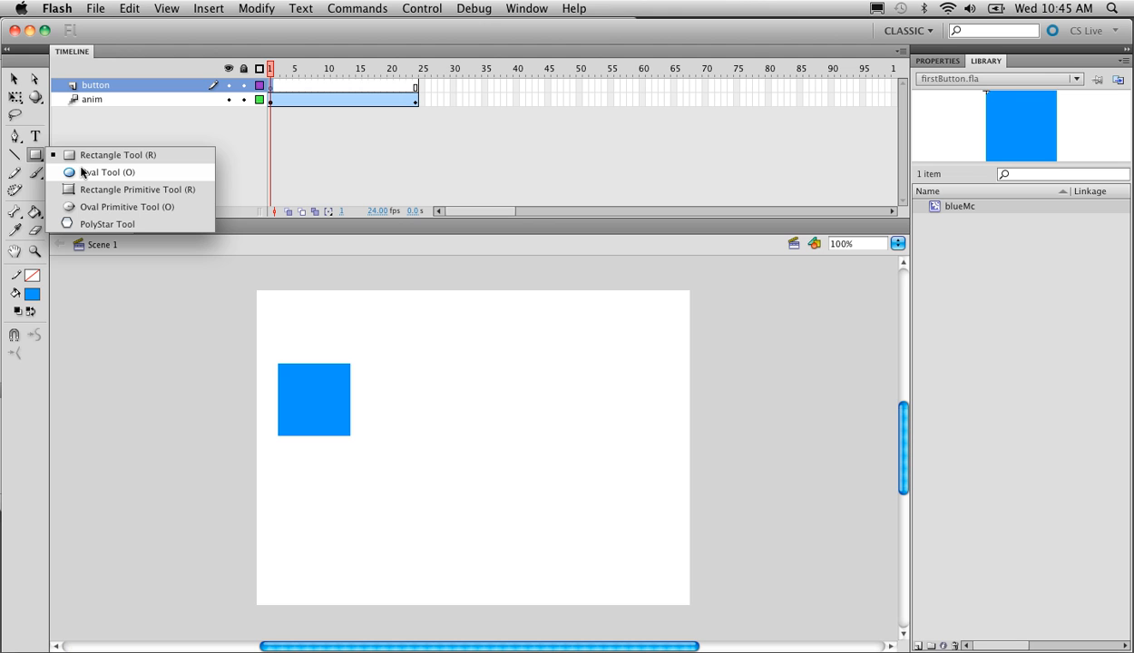
click(81, 171)
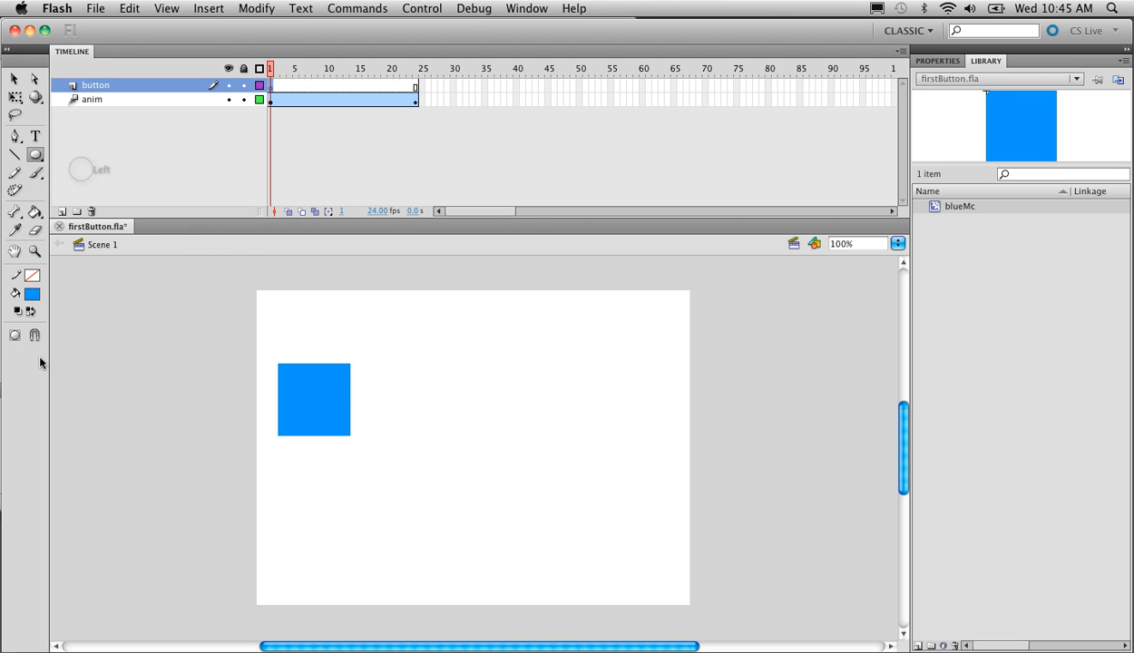
click(32, 295)
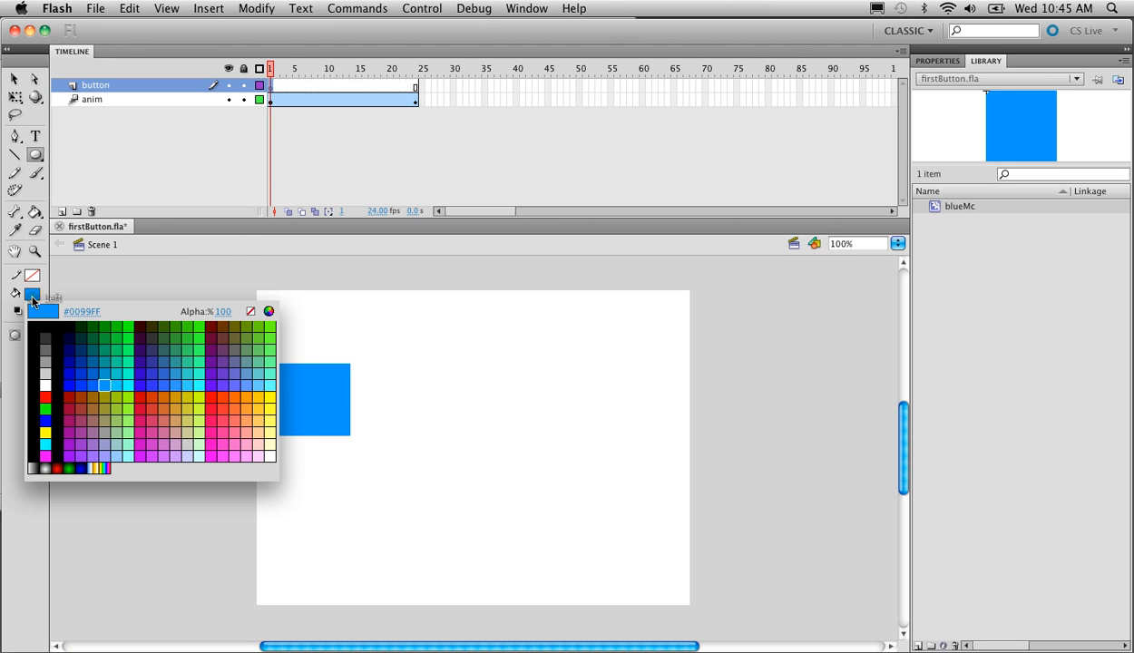
click(248, 397)
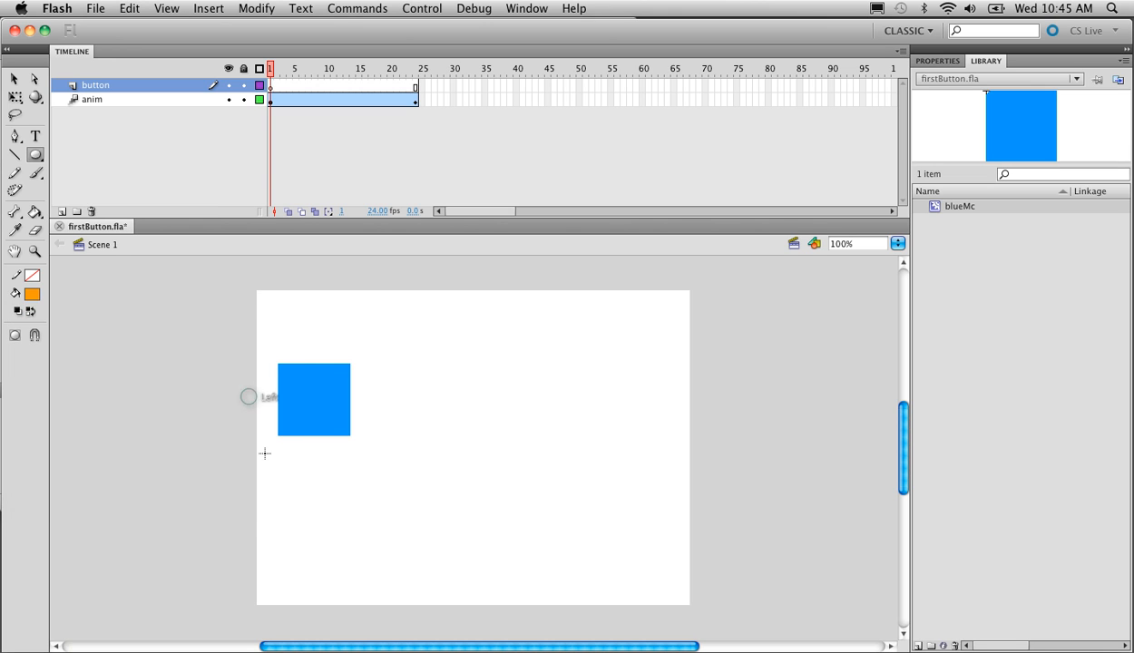
click(35, 155)
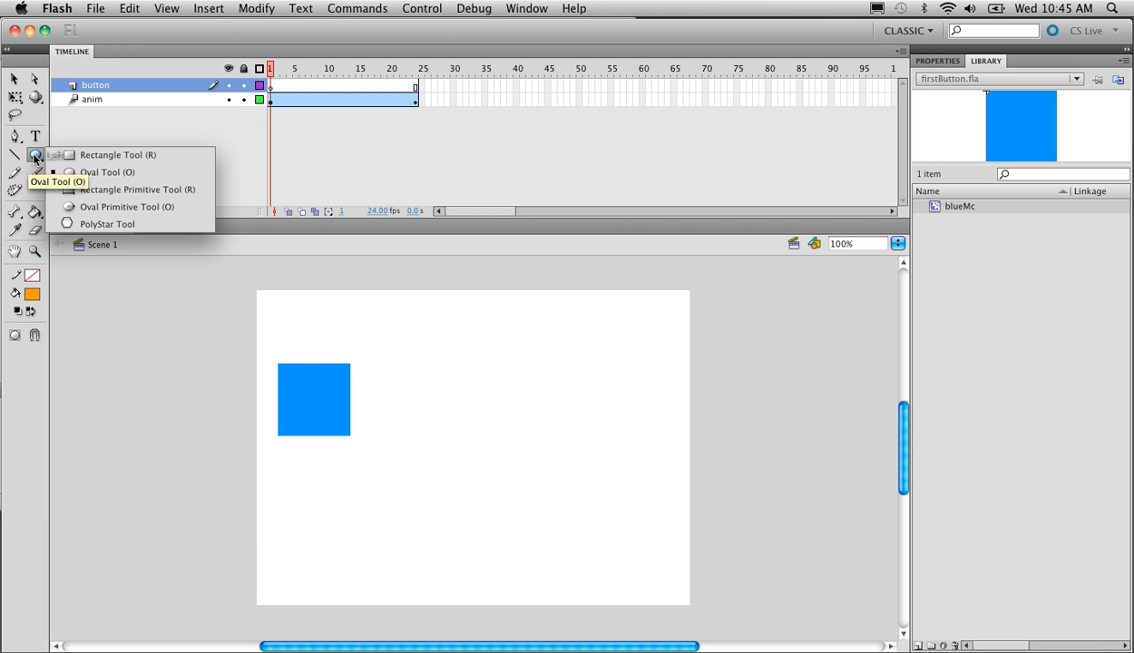
click(125, 169)
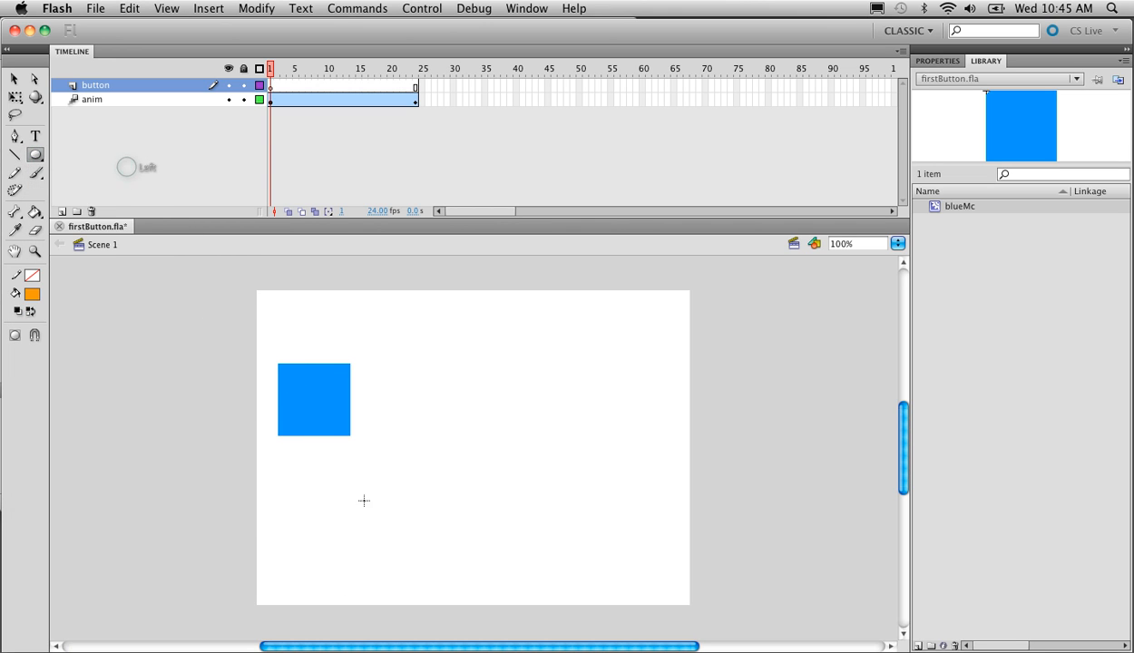
mouse_move(301, 504)
mouse_down()
mouse_move(366, 554)
mouse_move(315, 510)
mouse_up()
Select the orange circle and convert it to a Button symbol named myBtn
key(v)
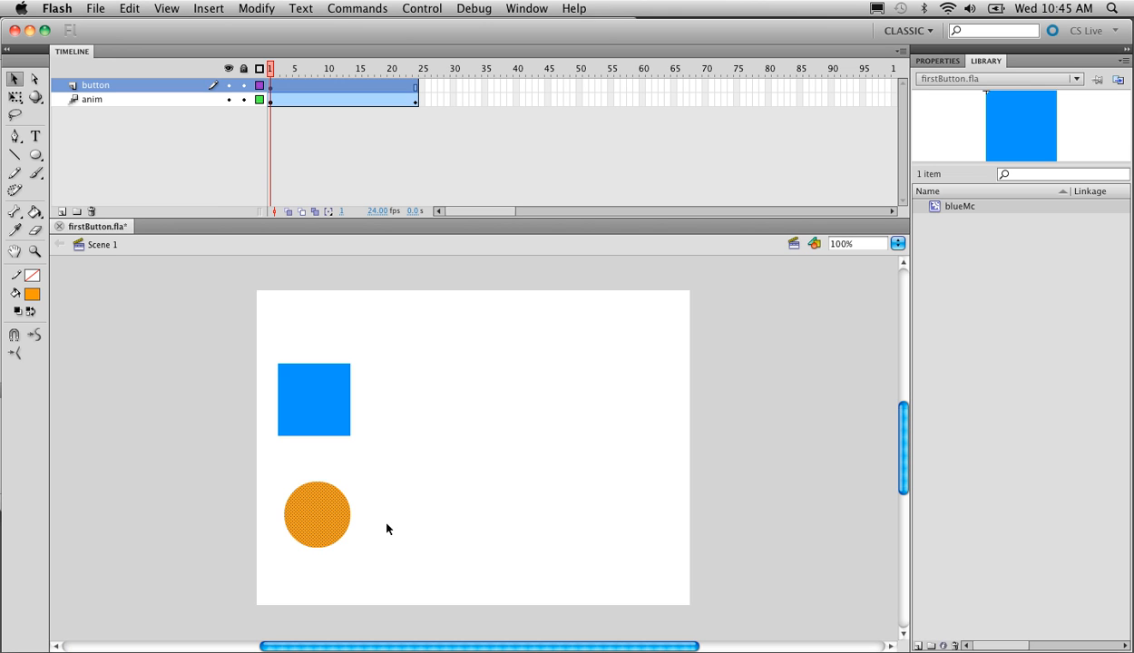
click(394, 524)
drag(371, 565, 262, 481)
drag(258, 474, 257, 475)
key(F8)
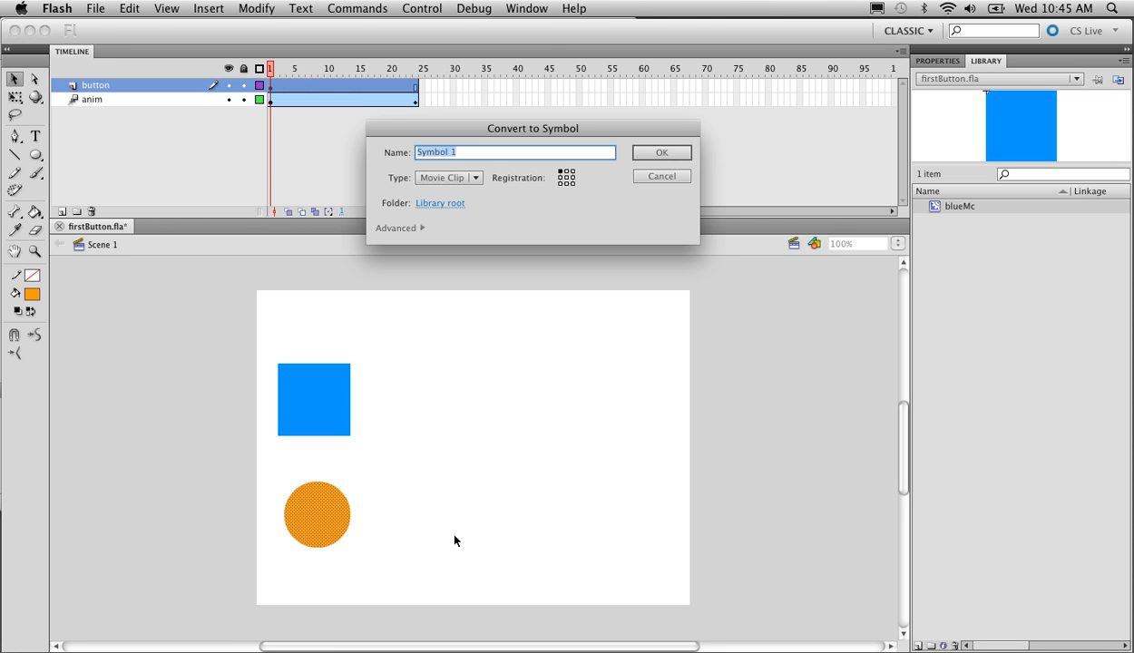
click(449, 178)
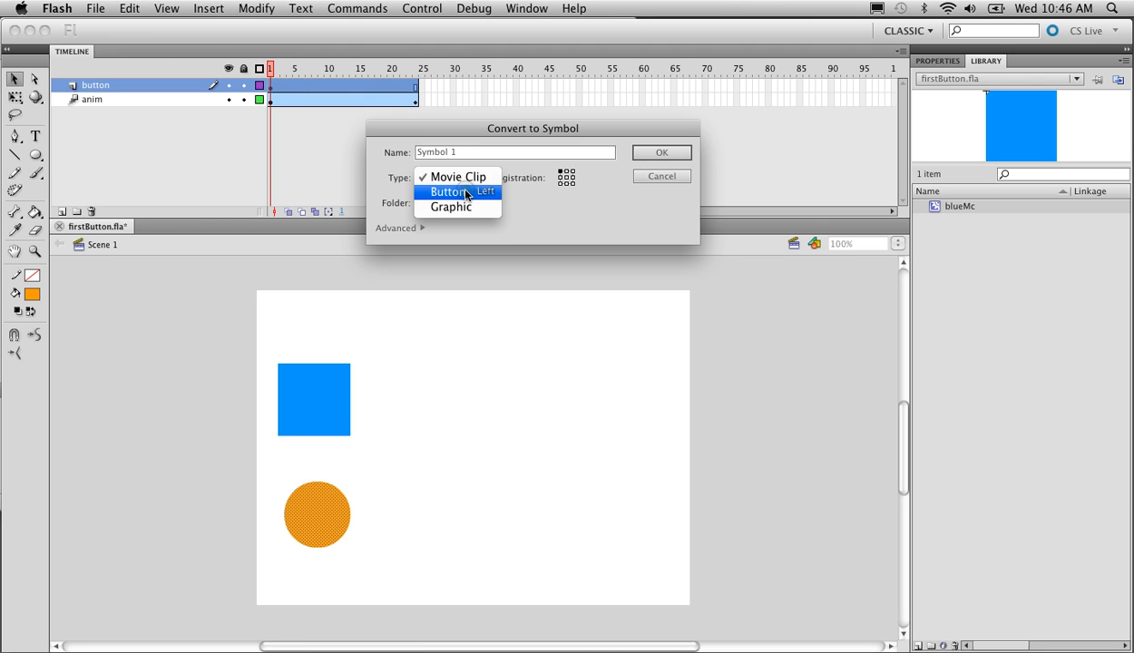
click(465, 193)
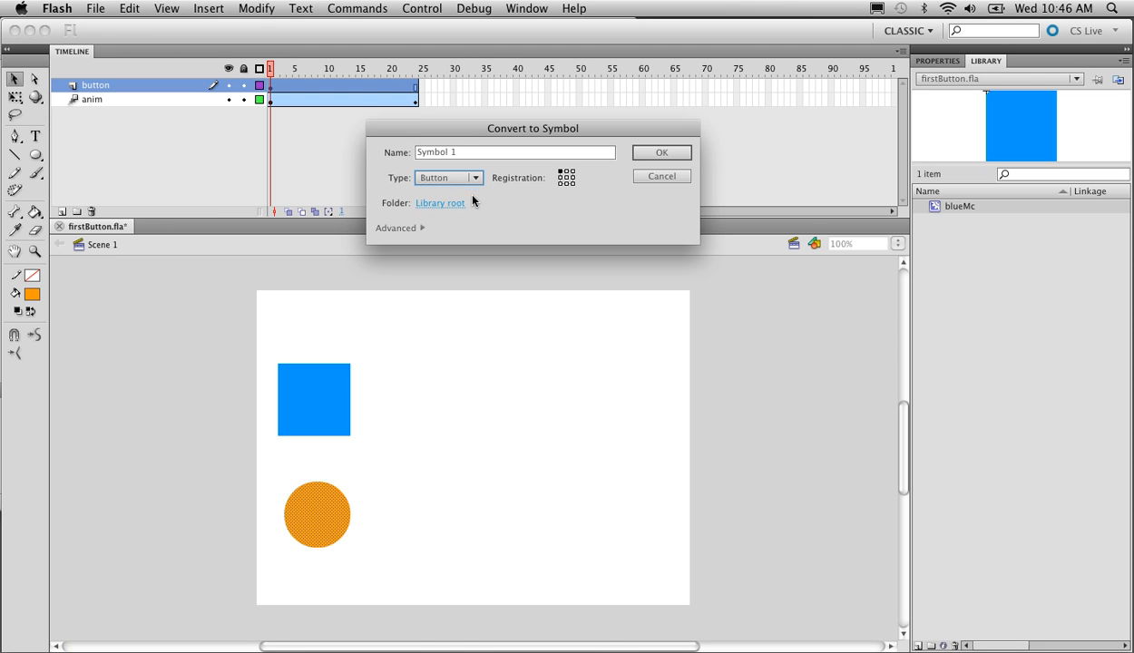
drag(466, 150, 347, 151)
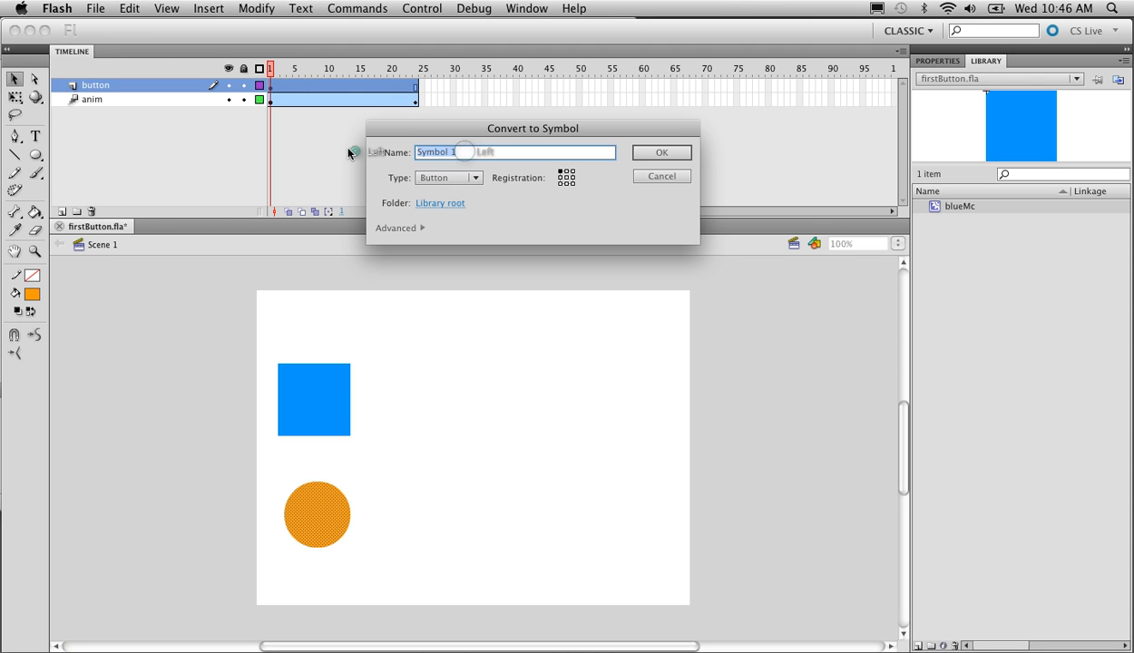
text(myBtn)
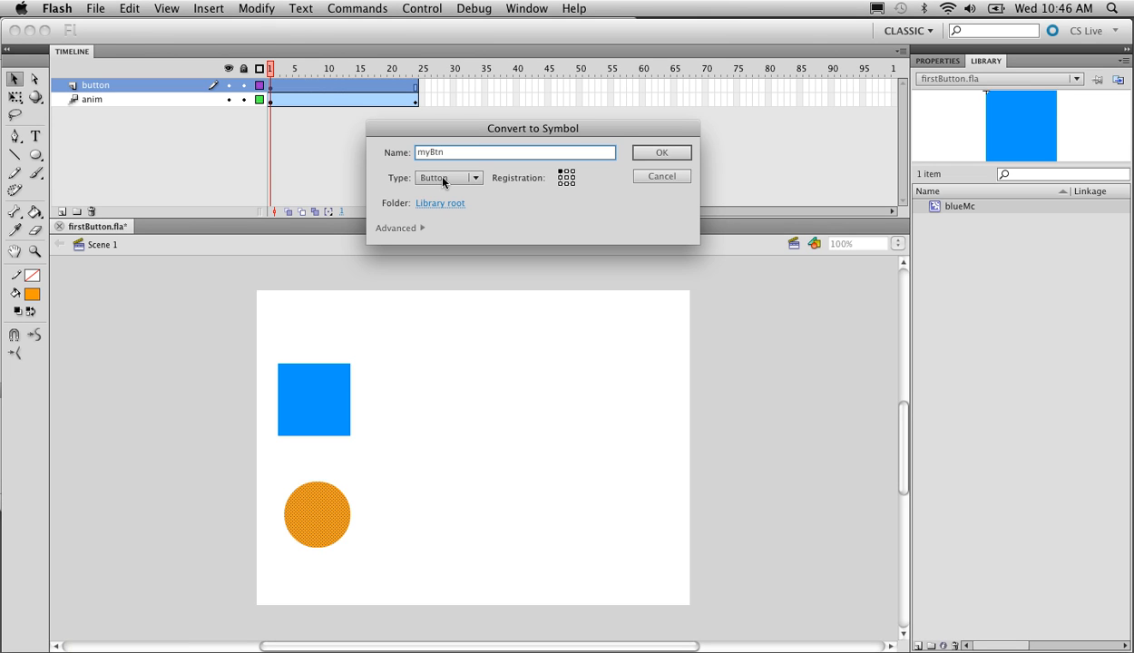
click(682, 158)
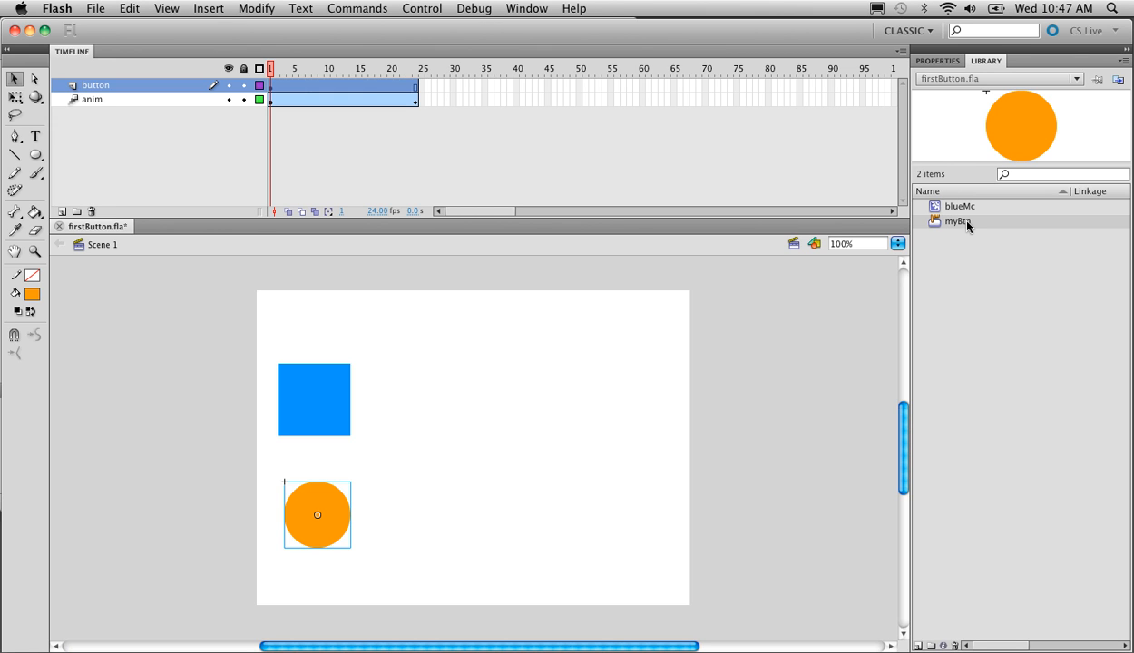
Examine the myBtn instance's properties and compare the internal timelines of the myBtn button and the blueMc movie clip
click(937, 61)
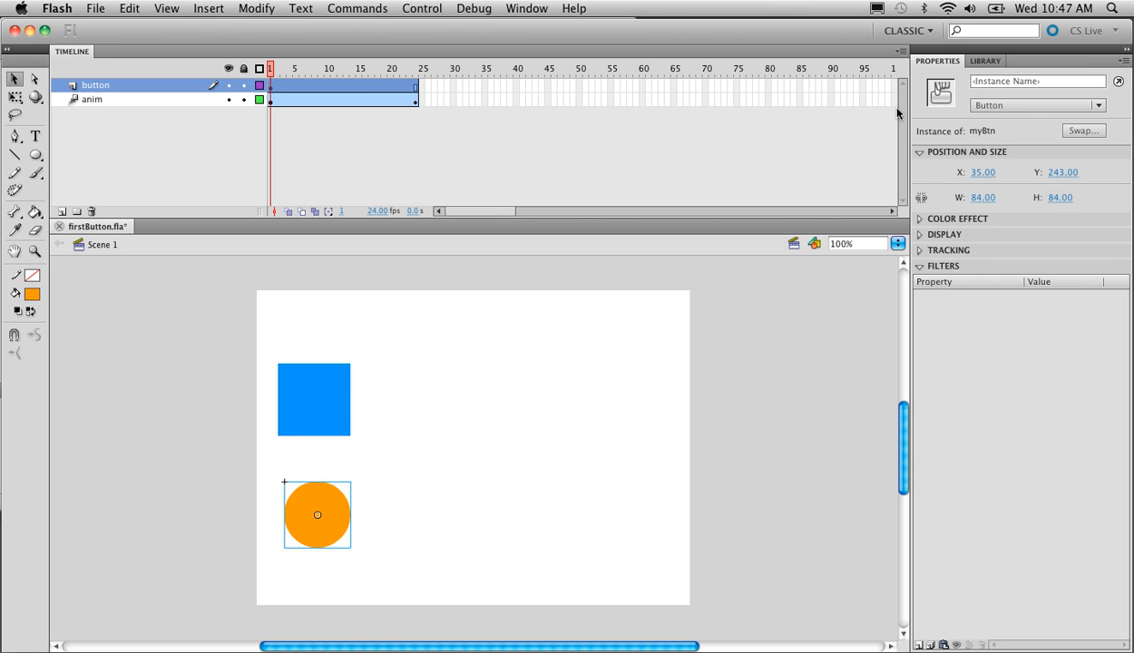
double_click(334, 506)
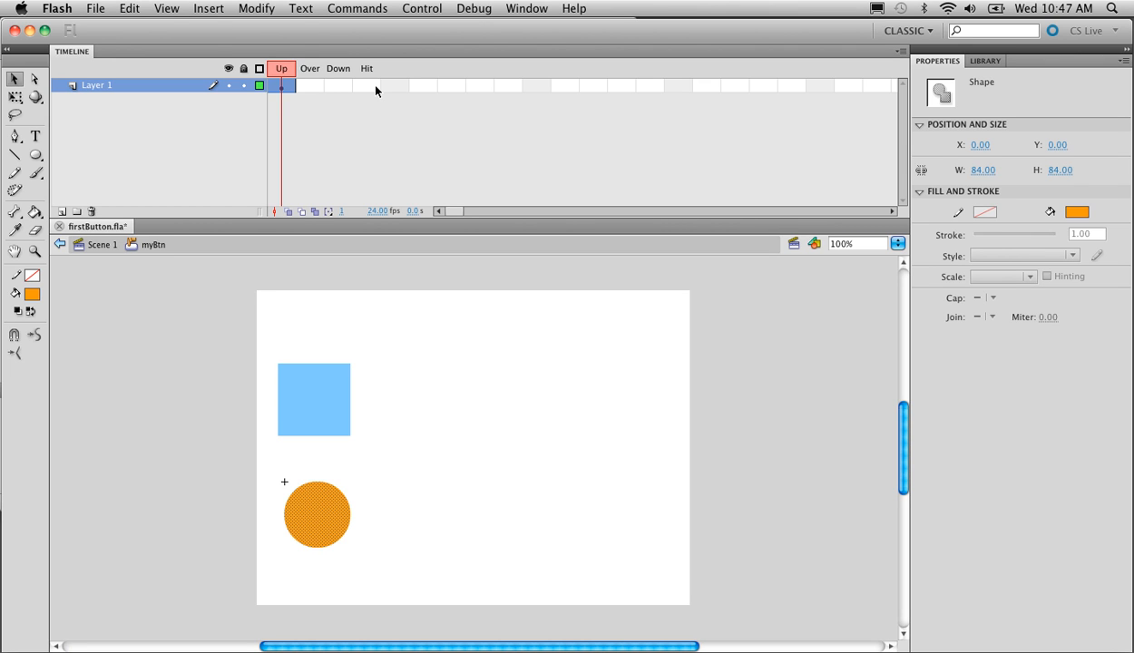
double_click(468, 445)
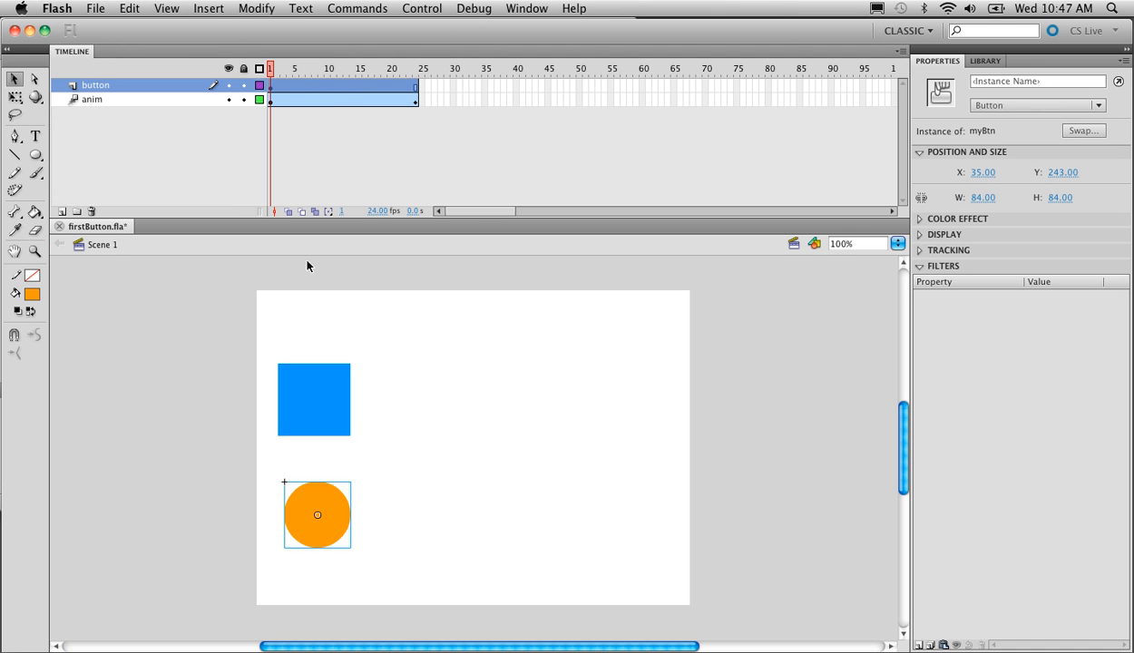
double_click(313, 400)
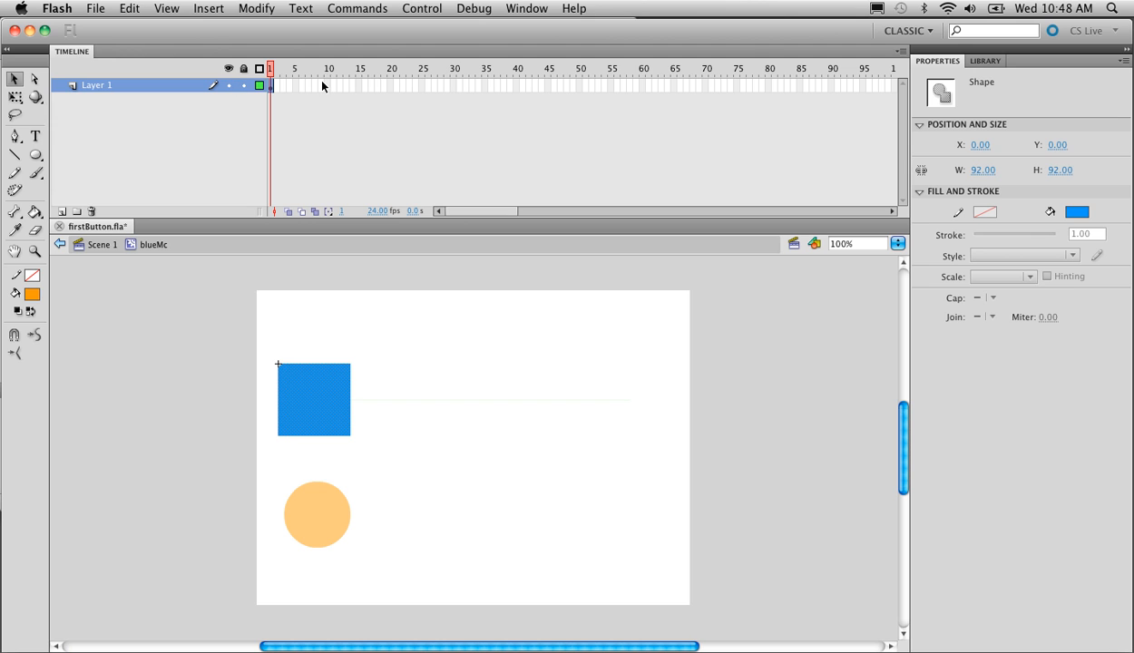
double_click(714, 271)
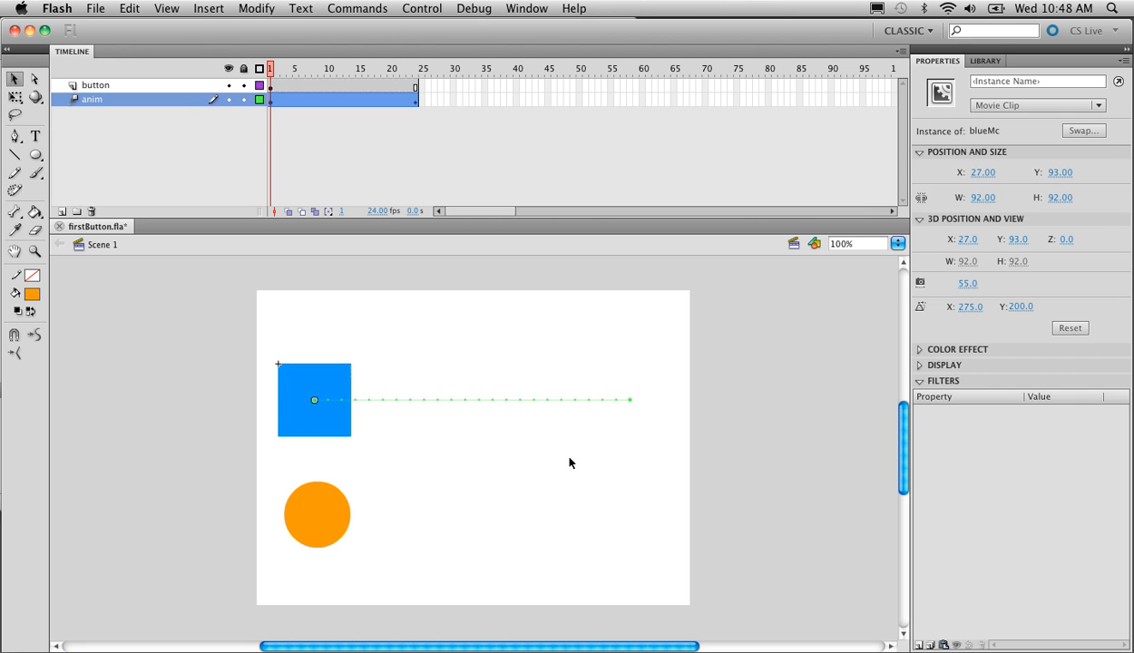
Open the myBtn symbol for editing and test the movie in a preview window
click(338, 522)
double_click(338, 522)
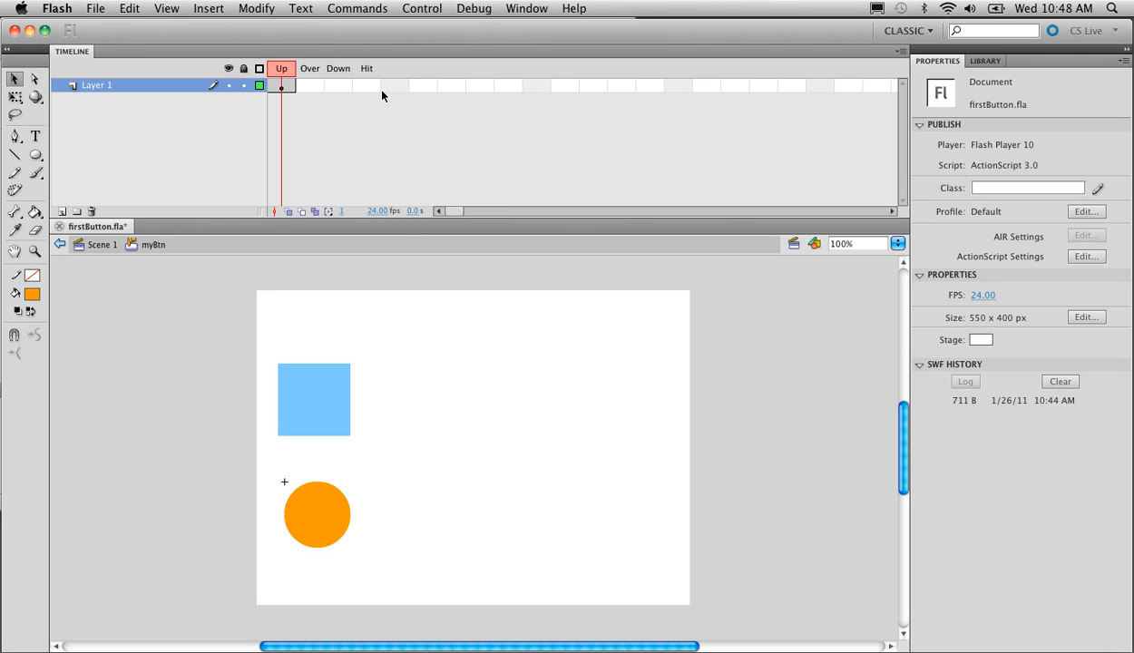
key(super+Return)
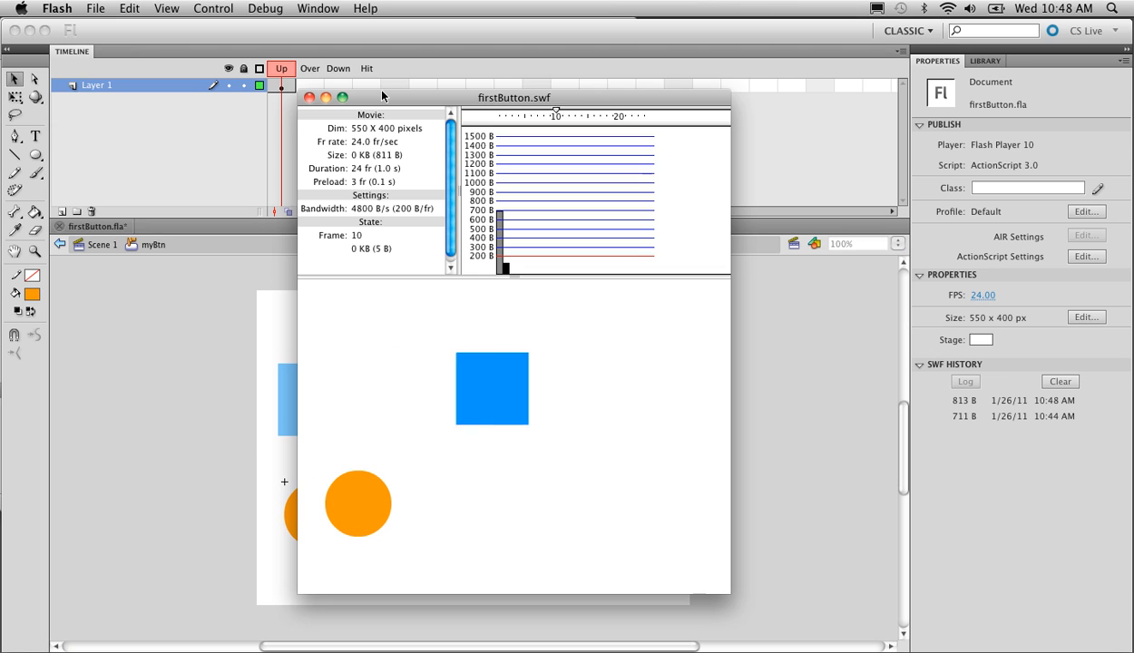
drag(379, 88, 443, 18)
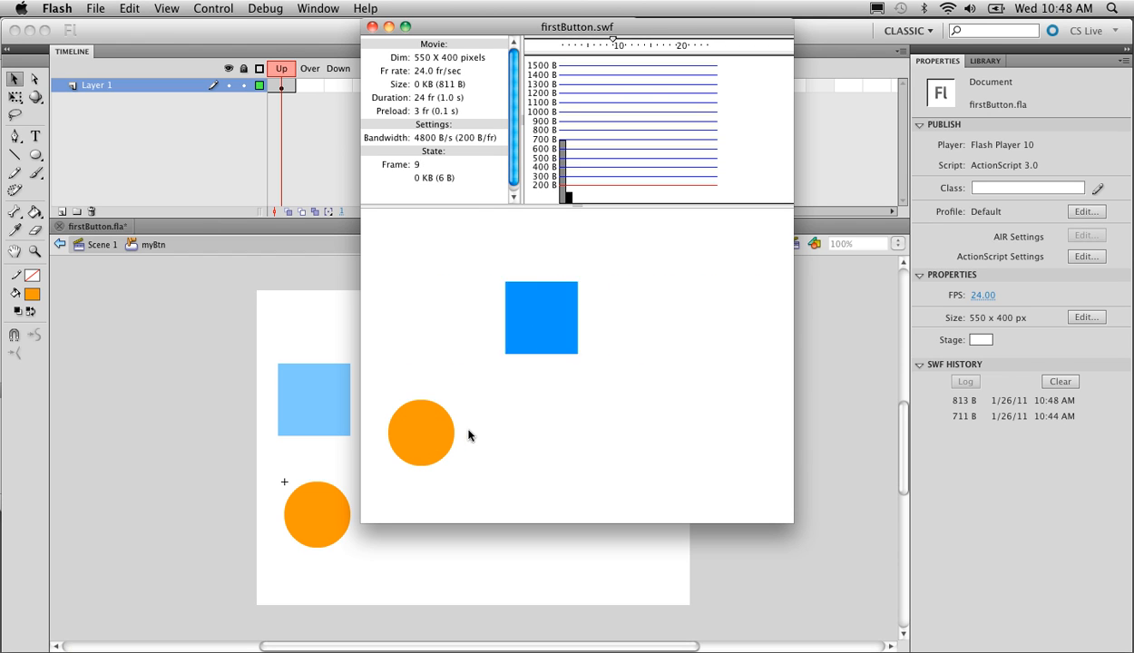
click(370, 28)
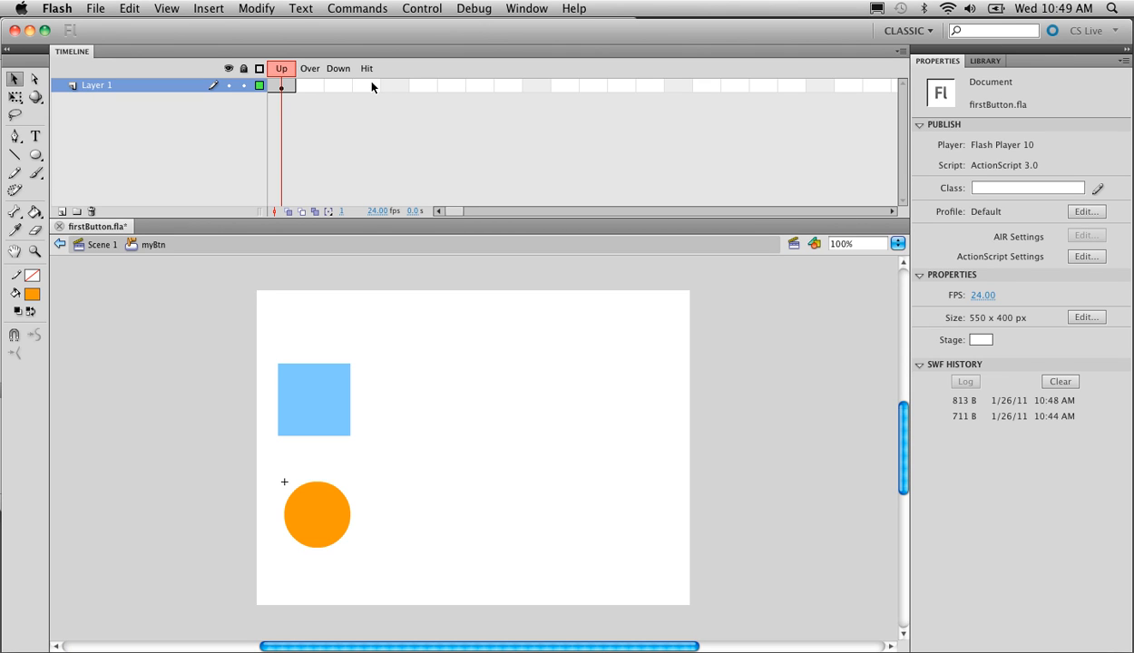
Insert a keyframe in the myBtn symbol's Over state and change the circle's fill there to orange-red
click(311, 84)
key(F6)
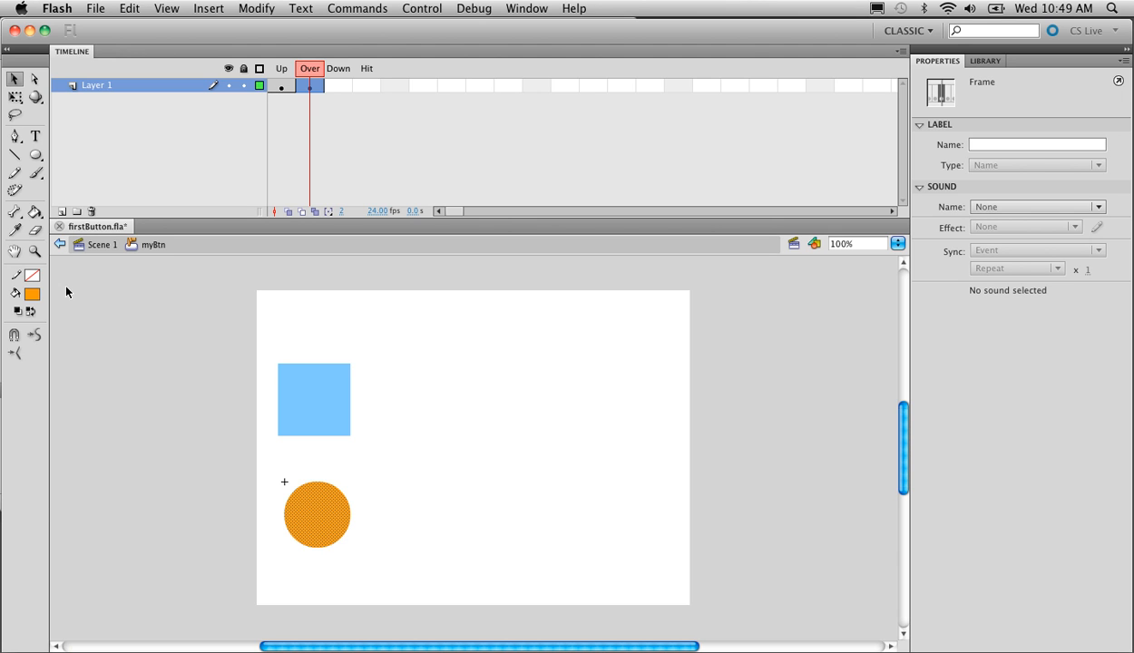
click(32, 294)
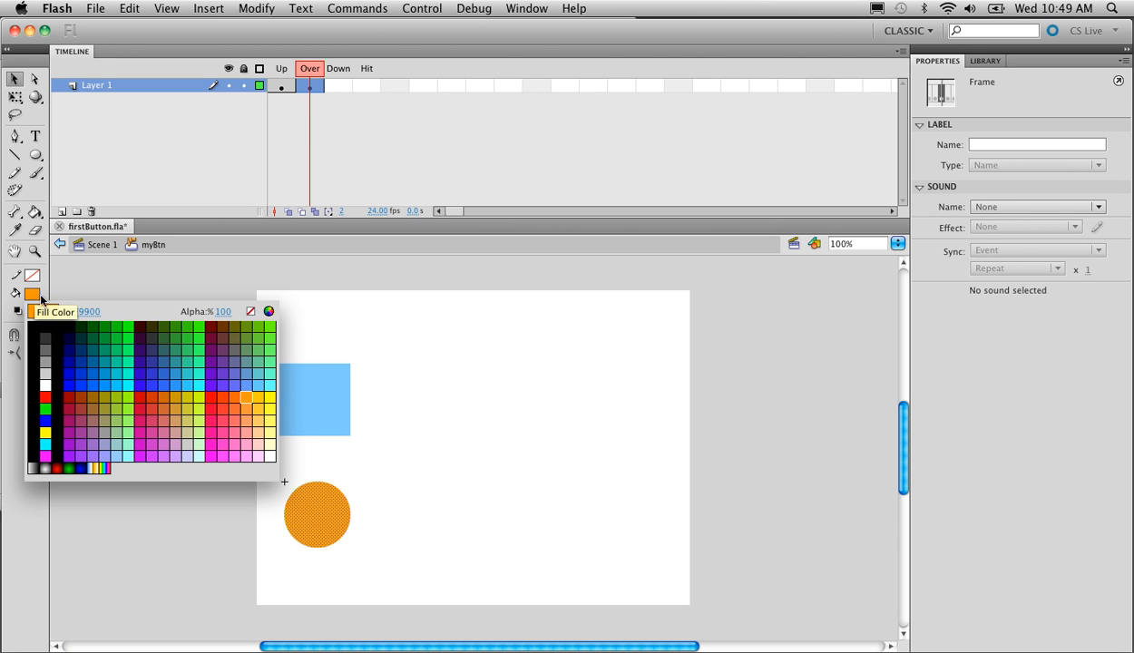
click(237, 392)
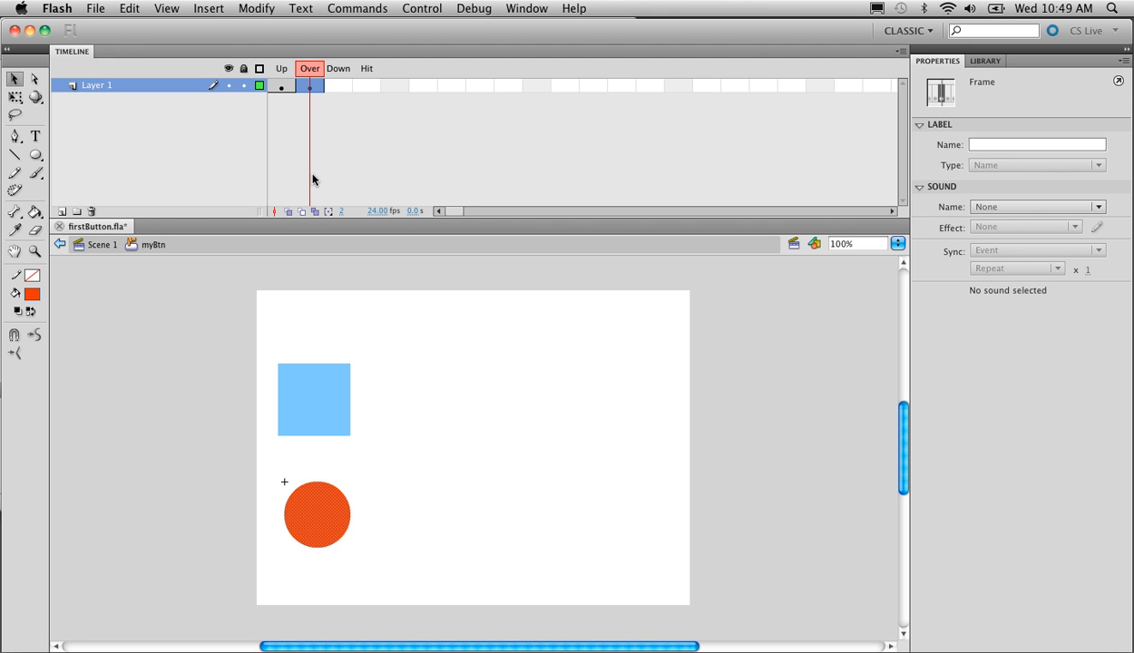
Insert a keyframe in the myBtn symbol's Down state and change the circle's fill there to dark red
click(334, 90)
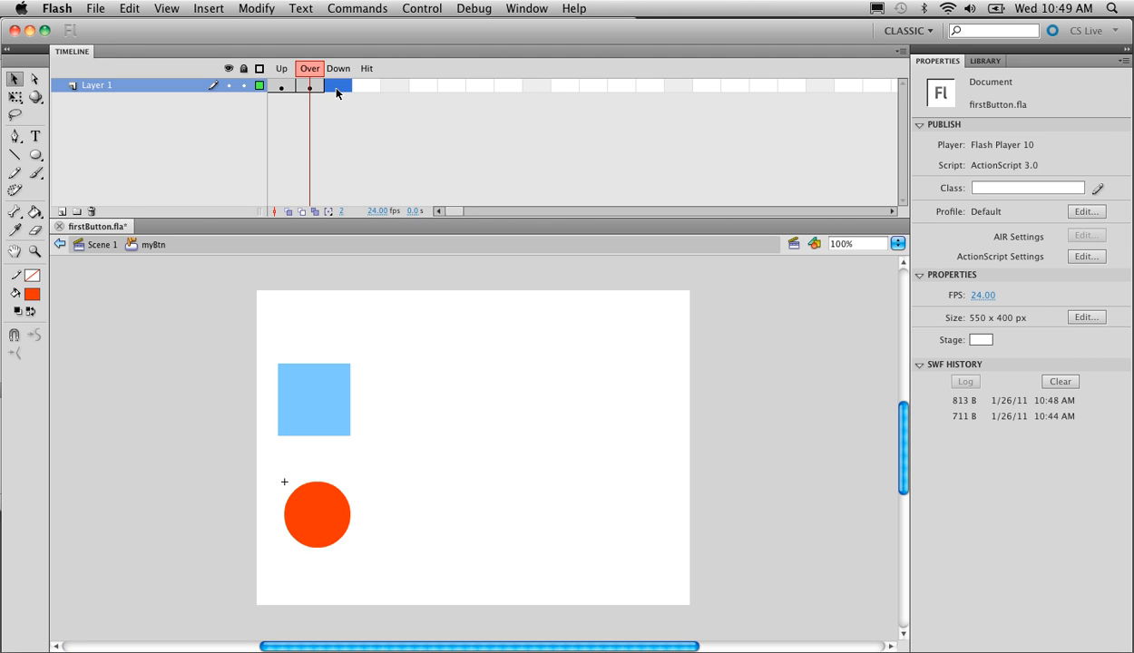
key(F6)
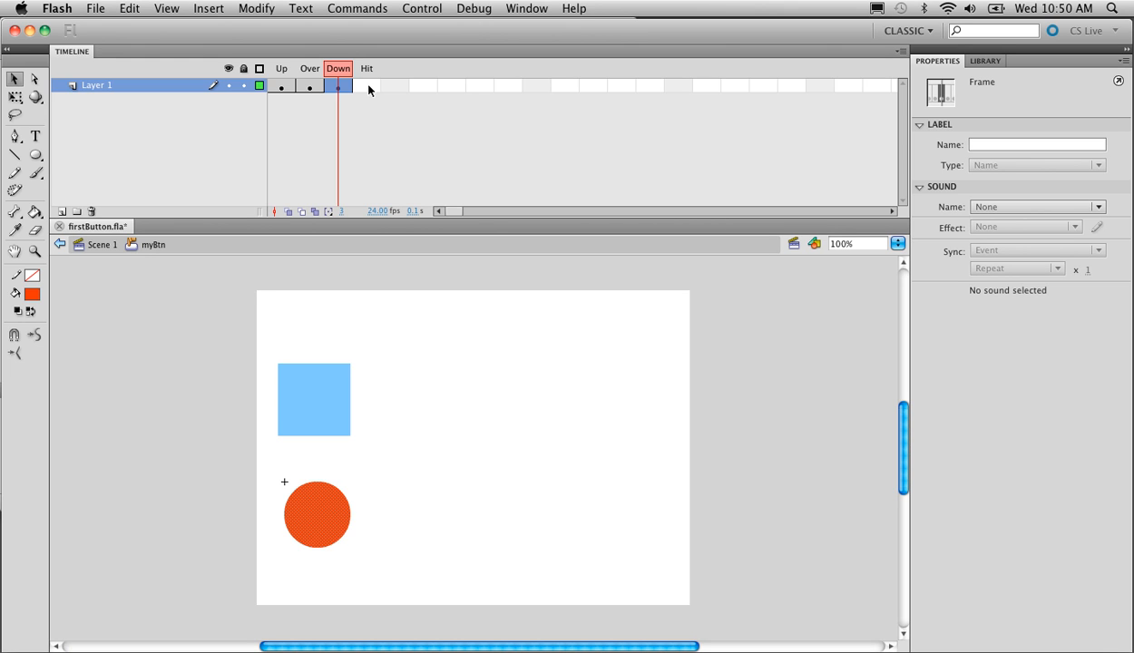
click(32, 294)
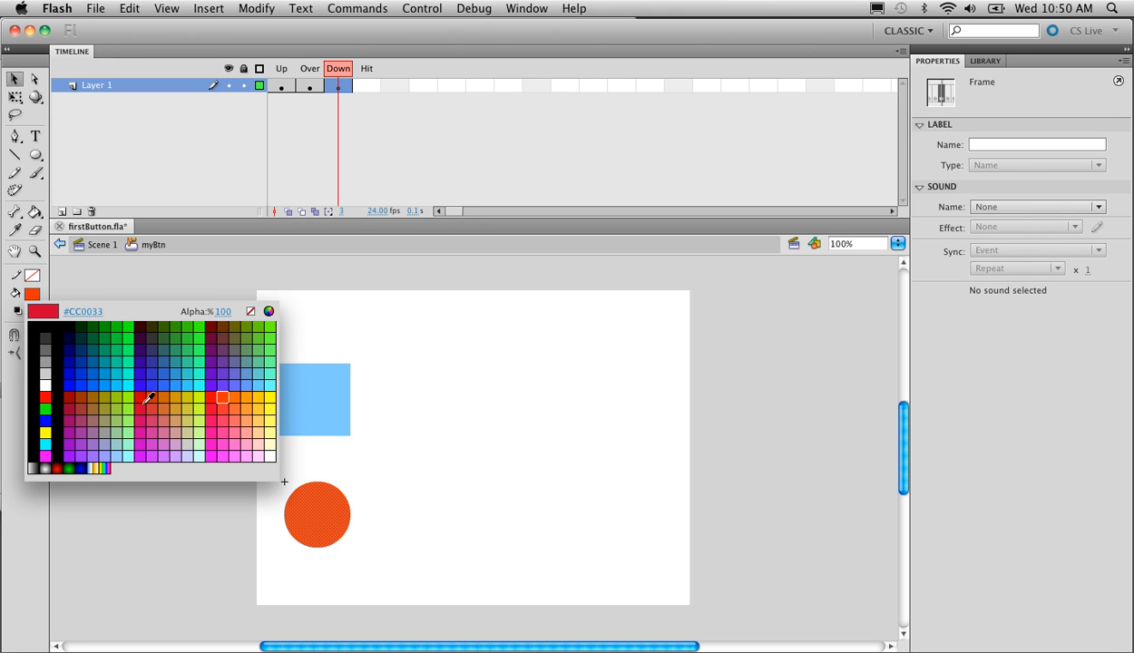
click(146, 397)
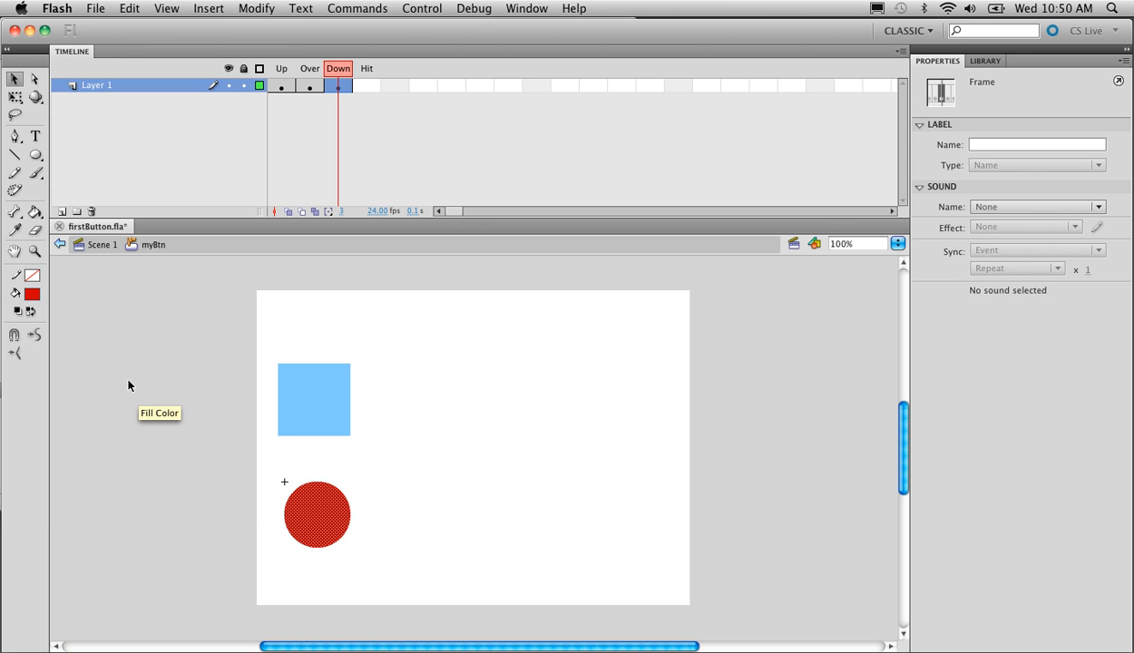
click(33, 294)
click(69, 395)
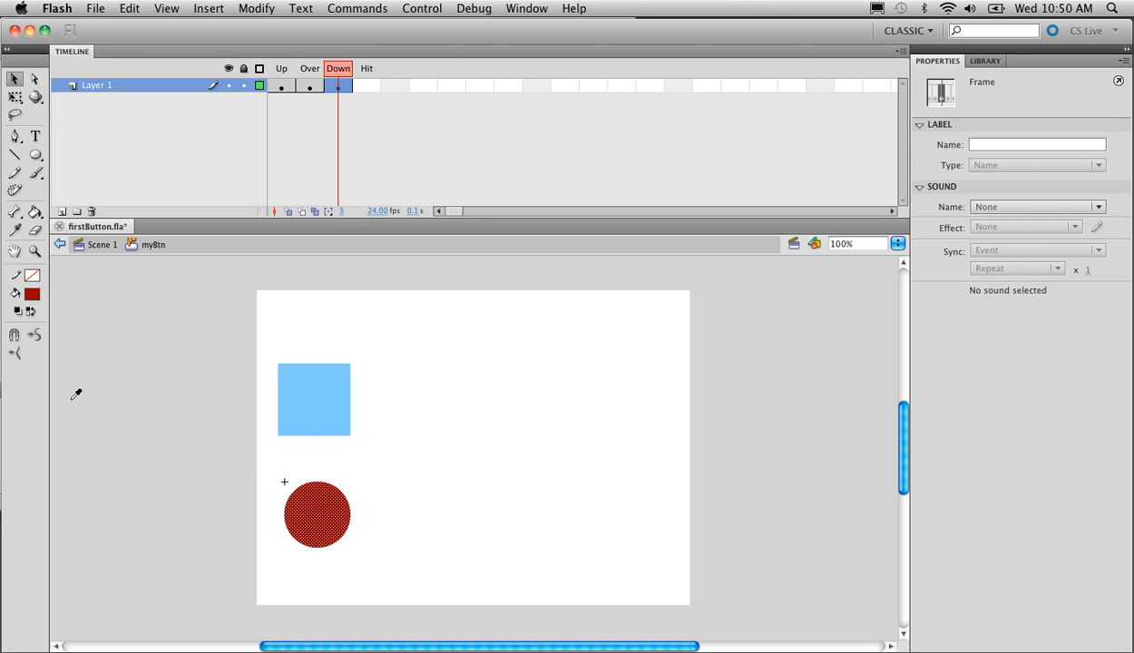
Review the circle's appearance in the Up, Over and Down states of the button
click(284, 73)
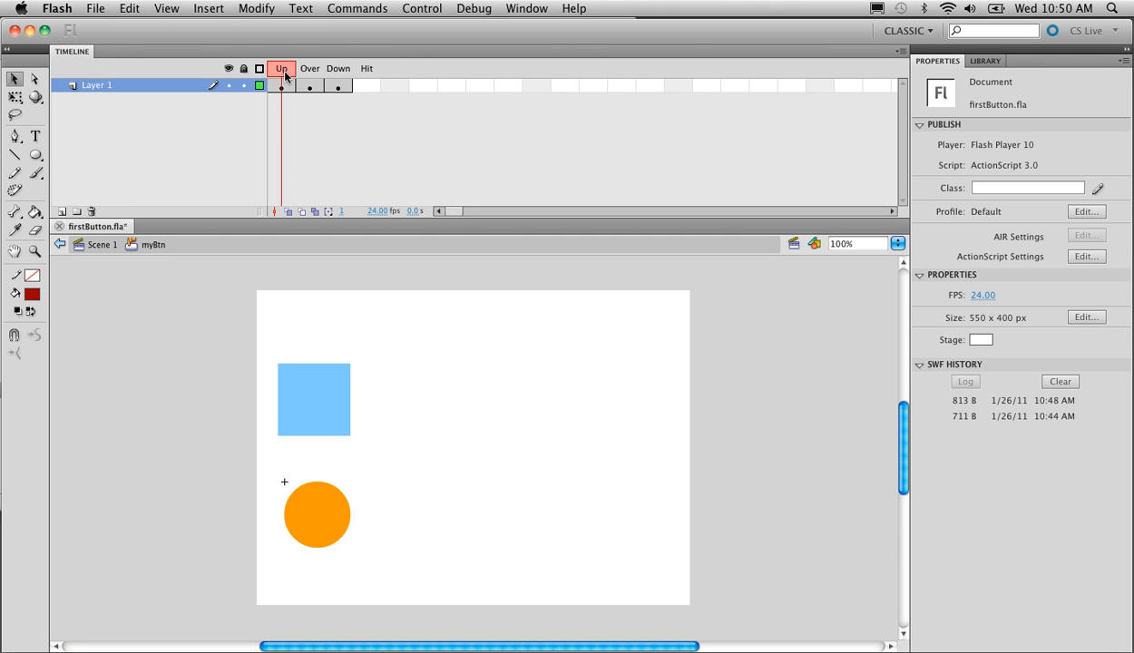
click(299, 77)
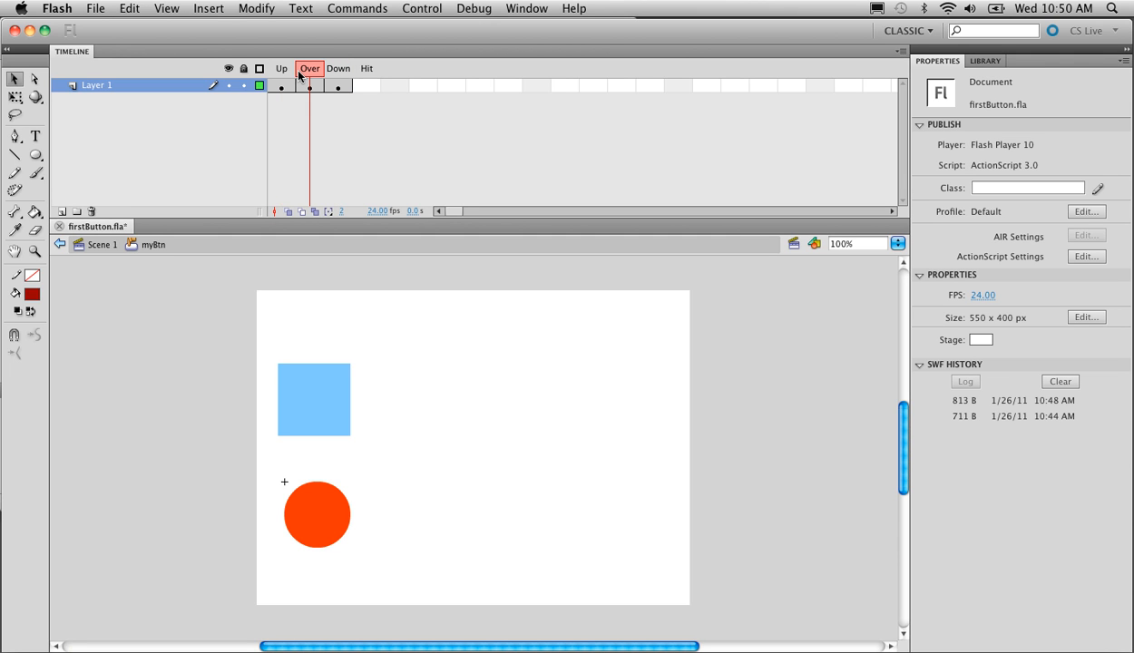
click(327, 75)
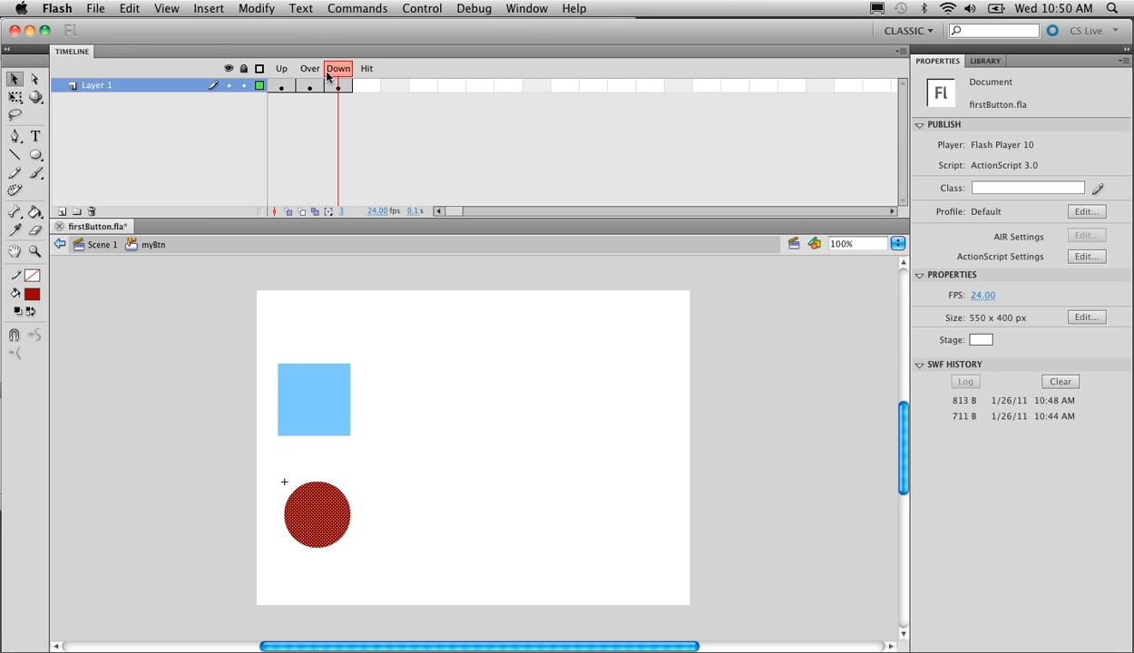
click(335, 74)
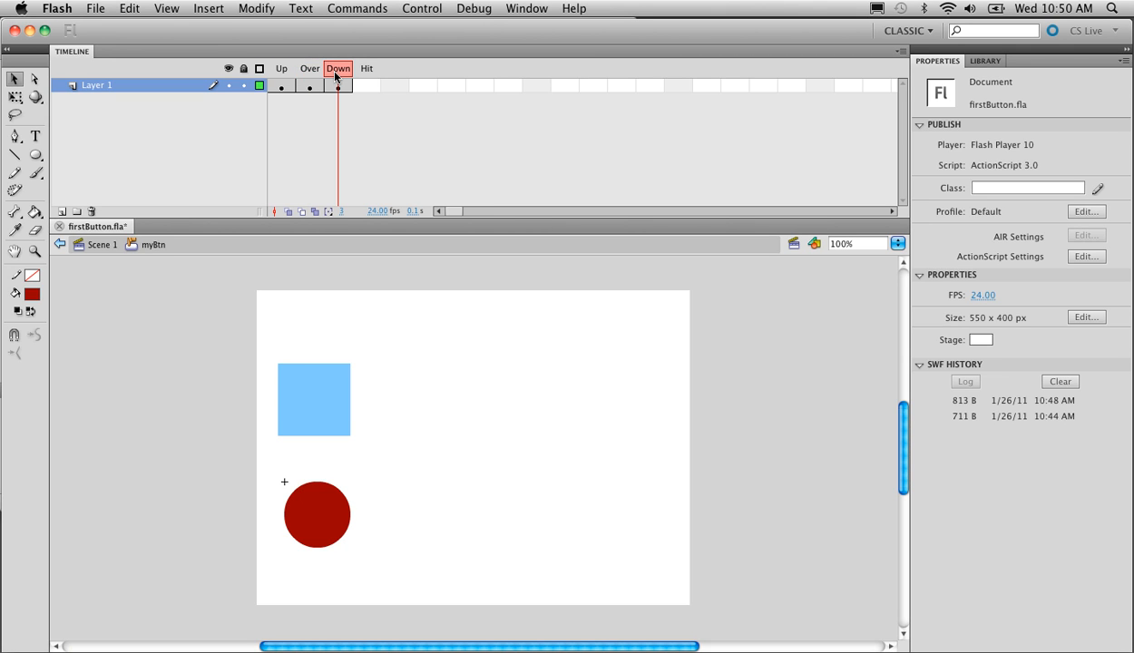
Insert a keyframe in the myBtn symbol's Hit state and change the circle's fill there to green
click(368, 86)
key(F6)
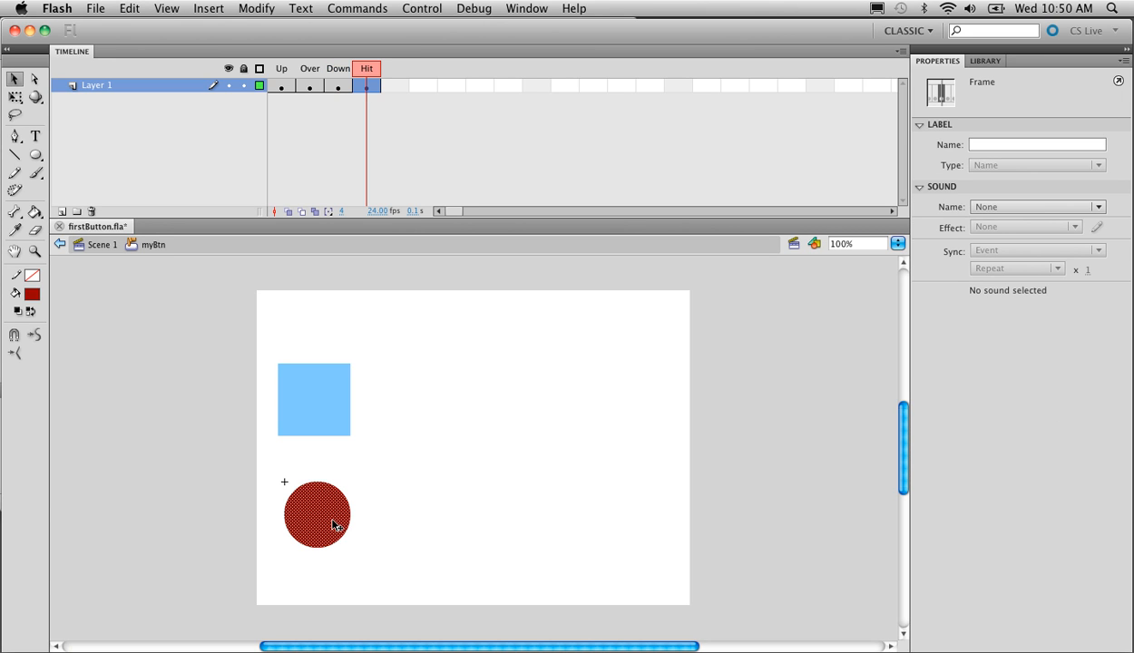
click(35, 296)
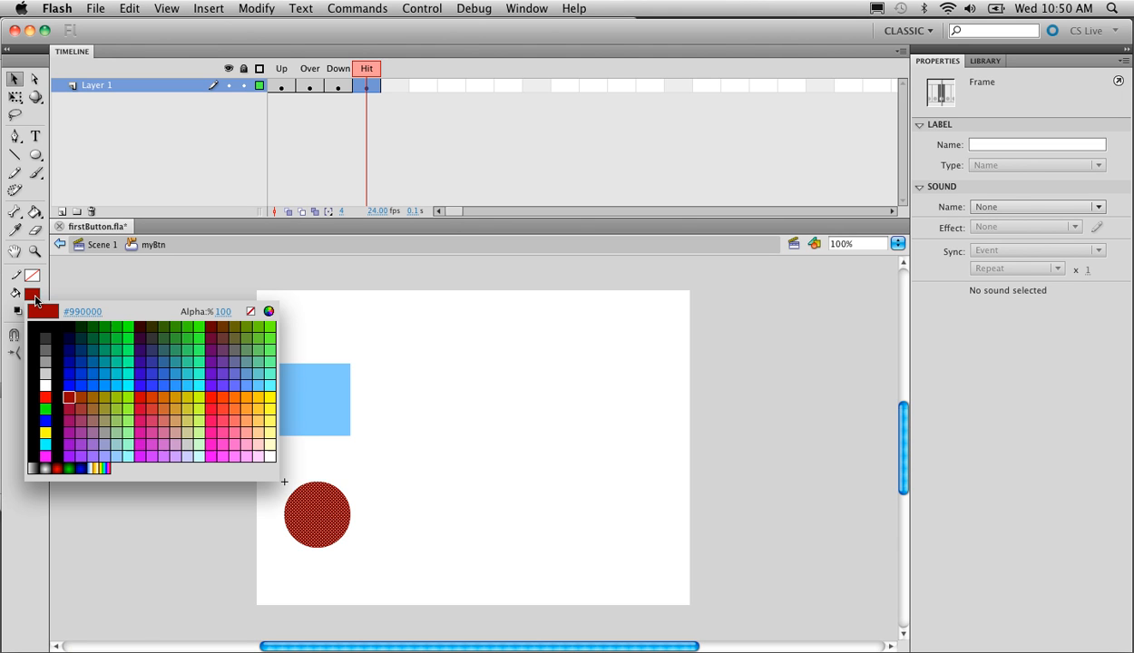
click(127, 328)
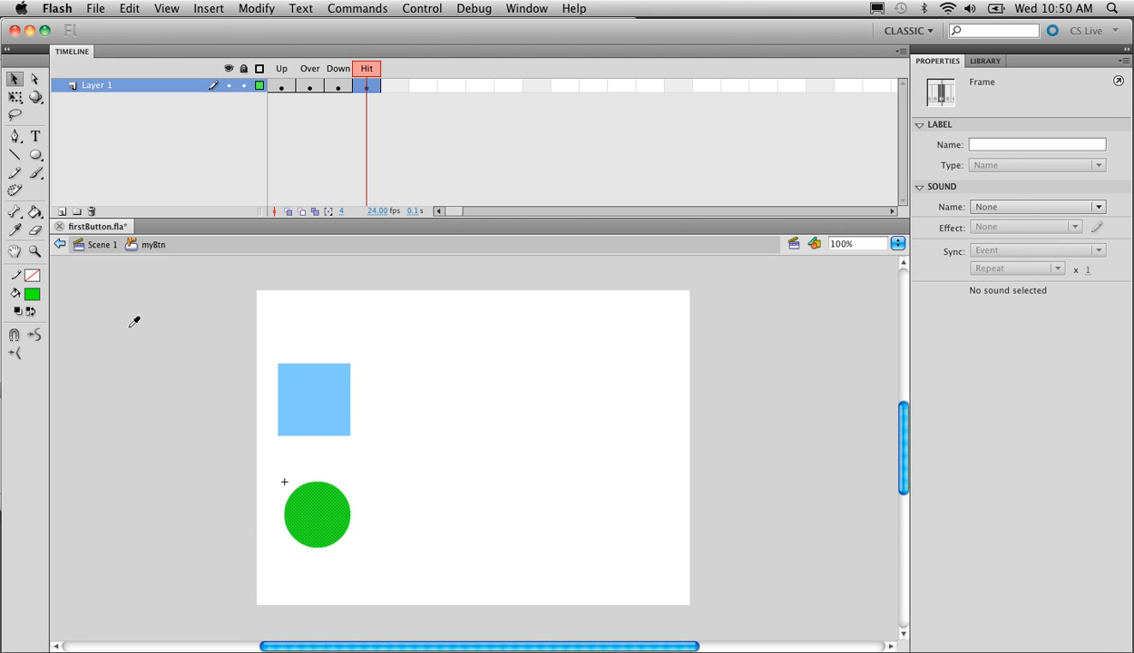
click(379, 336)
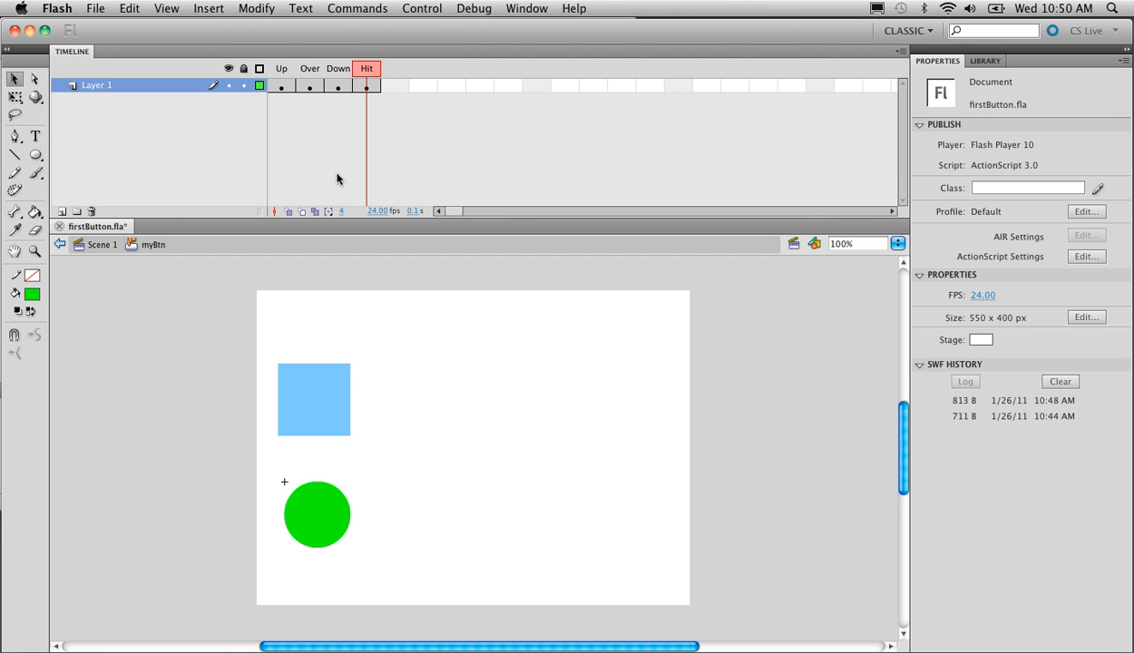
Test the movie and try out the circular button's Over and Down states in the preview
key(super+Return)
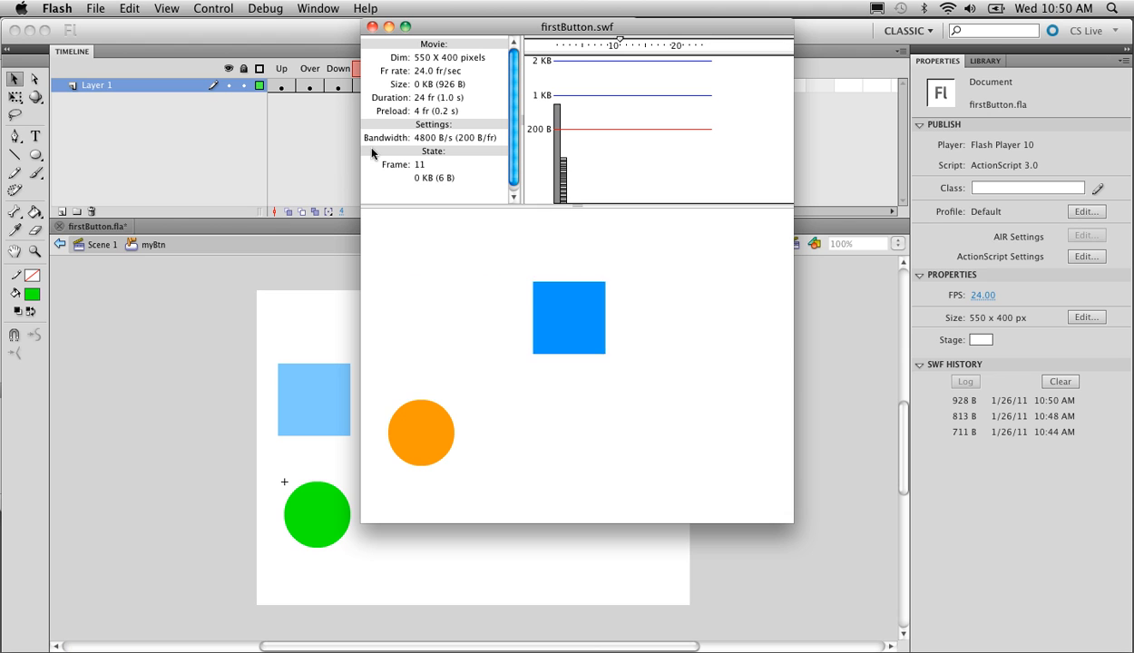
click(430, 425)
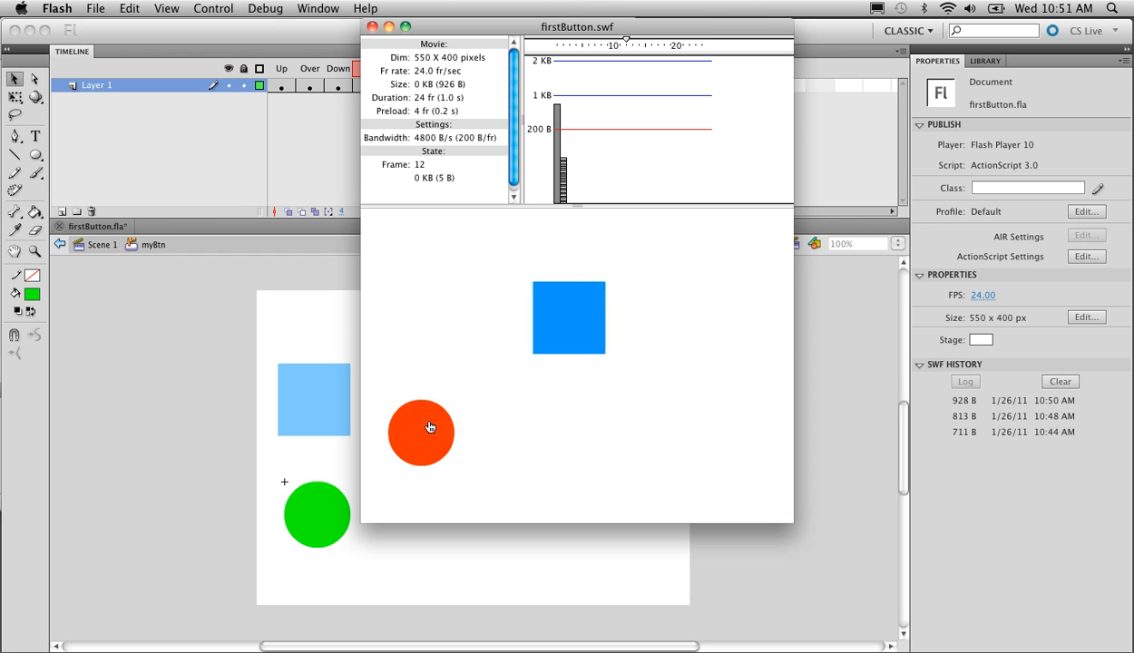
click(436, 425)
click(435, 424)
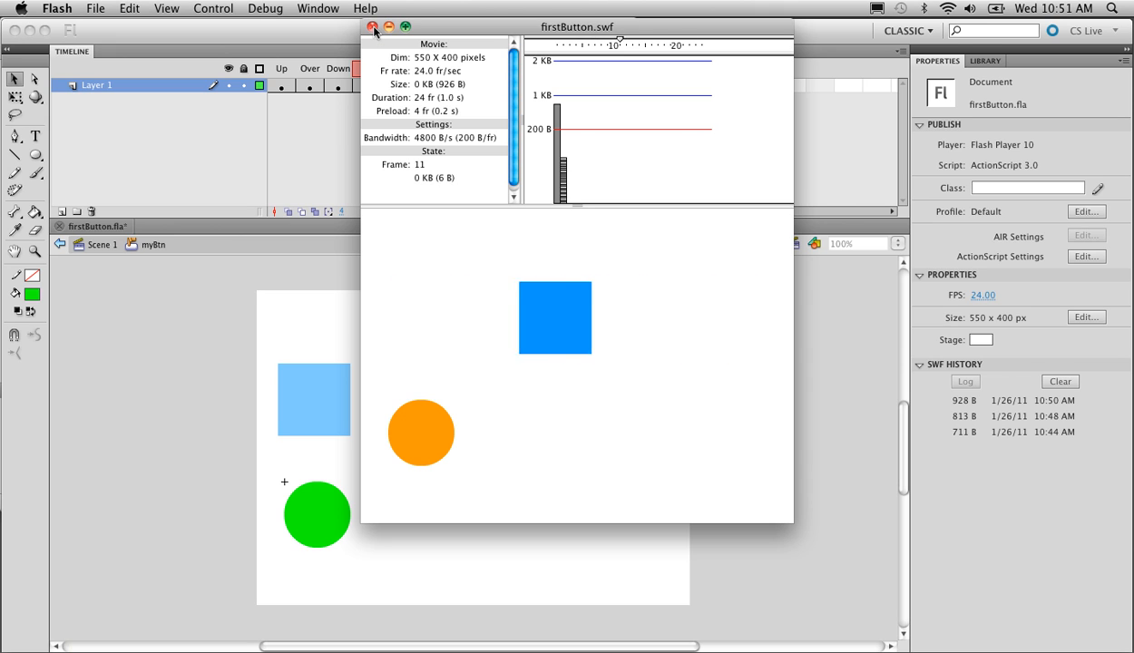
click(373, 29)
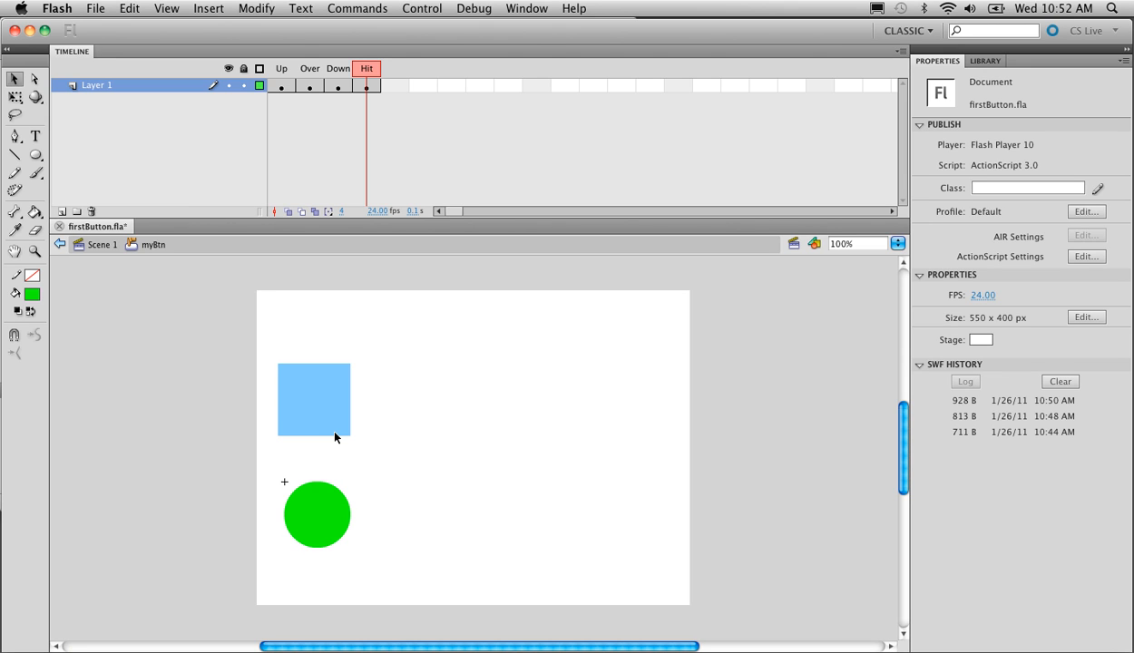
Try moving the Hit state's green circle horizontally to about X 391 and test the movie with that hit area
click(367, 87)
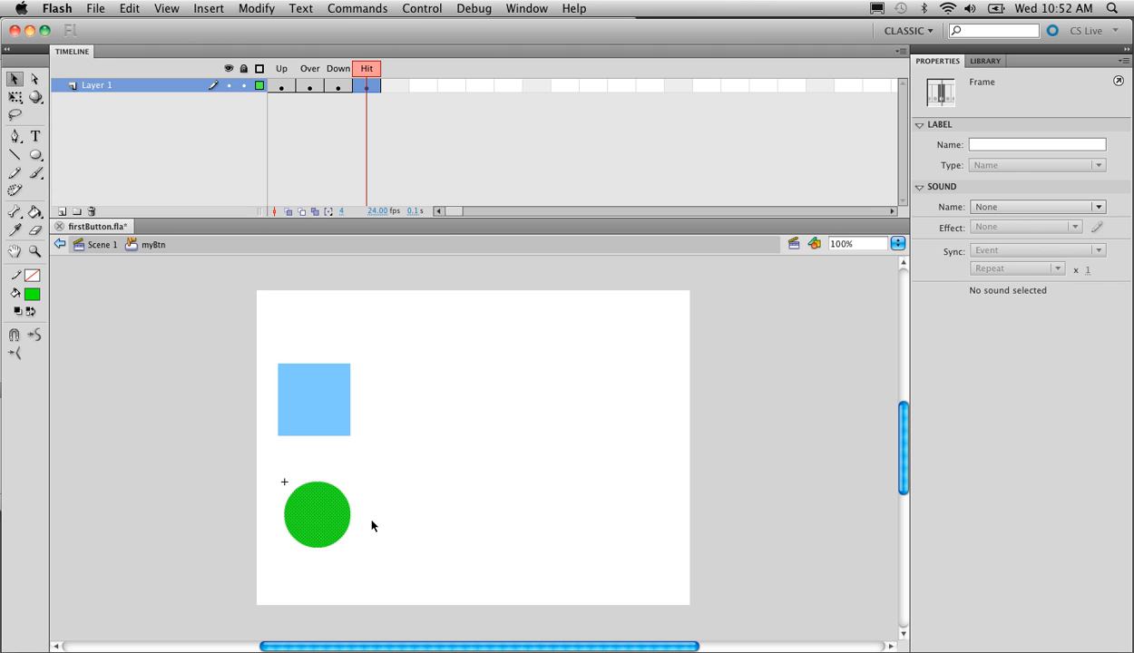
drag(332, 522, 642, 532)
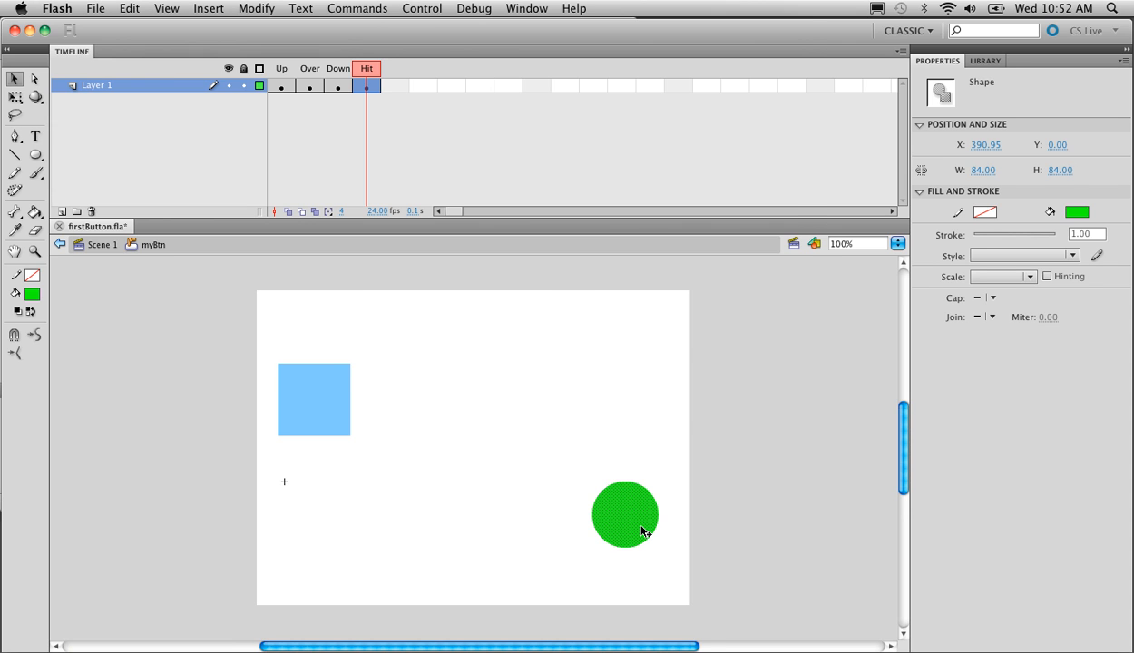
key(super+Return)
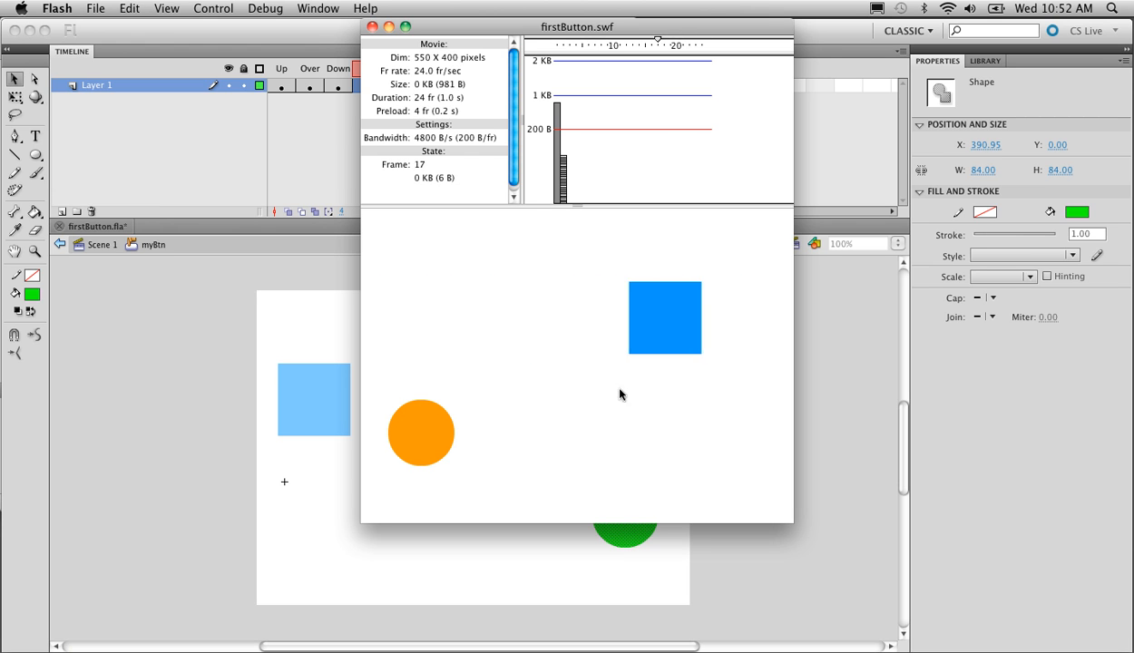
click(372, 26)
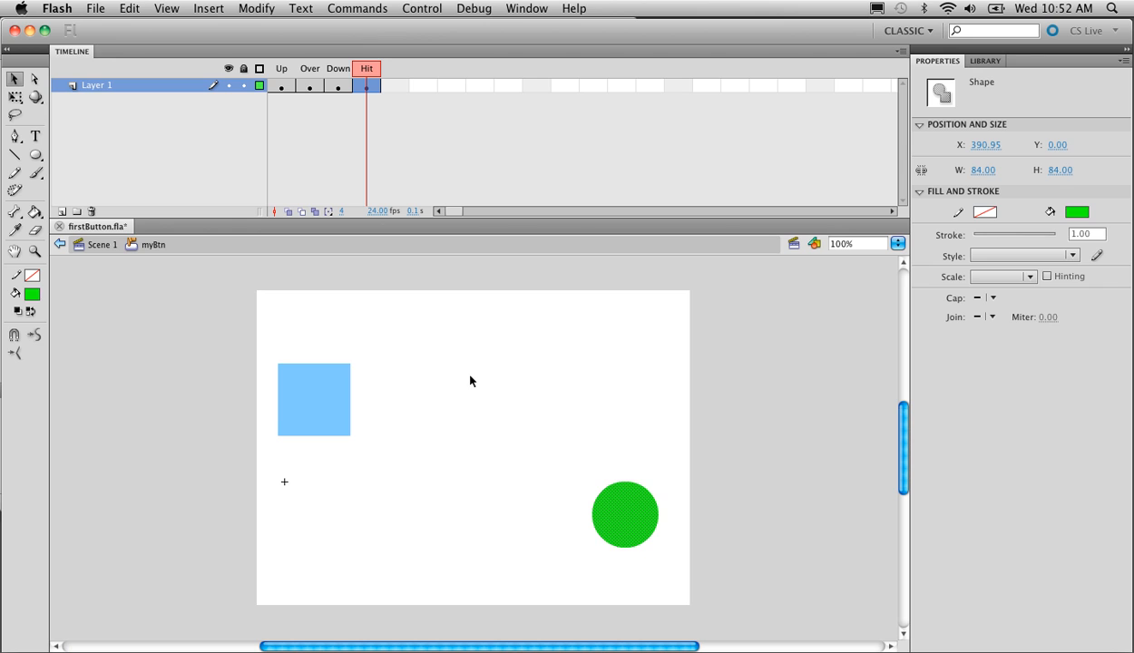
key(super+z)
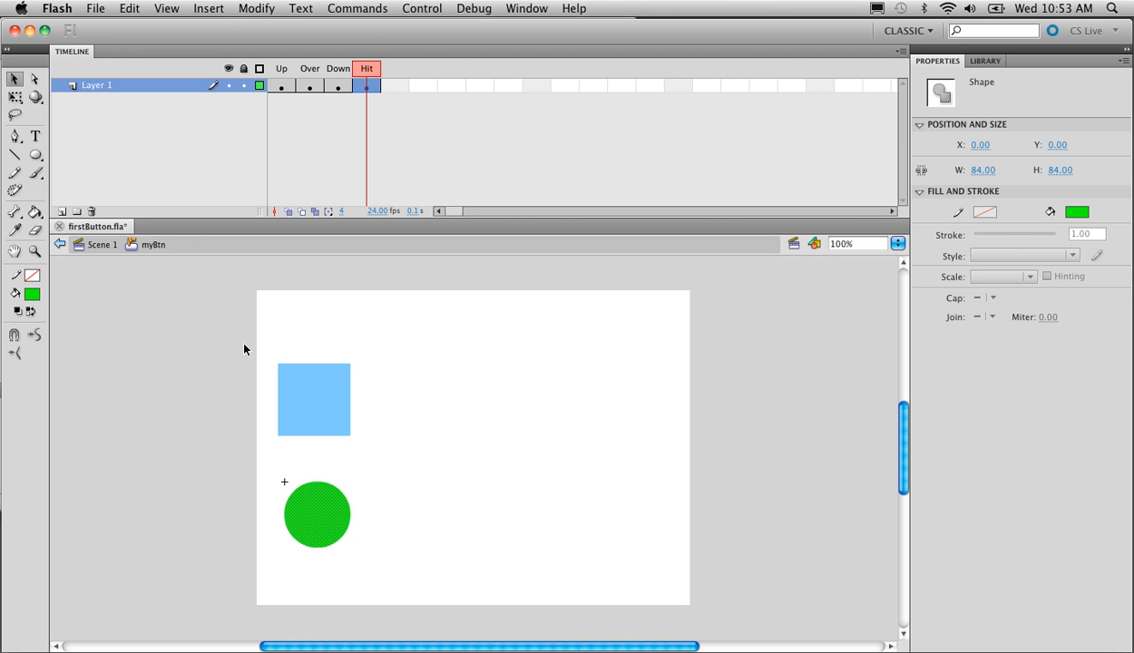
Save firstButton.fla from Scene 1 and test the circular button in a preview of the movie
click(98, 250)
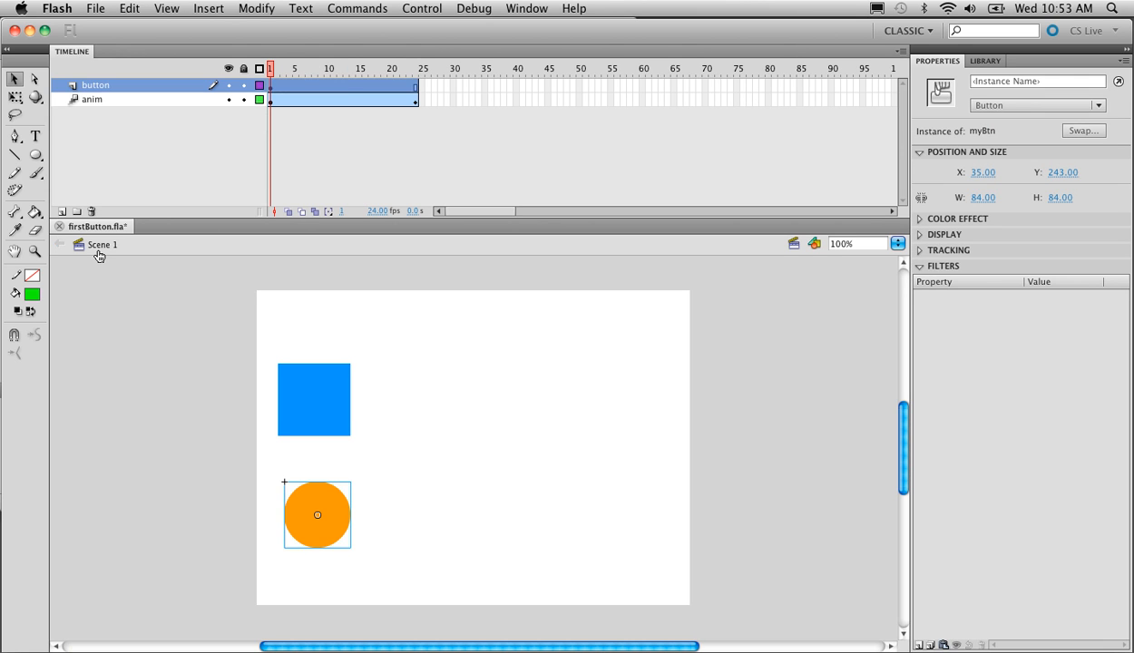
click(309, 302)
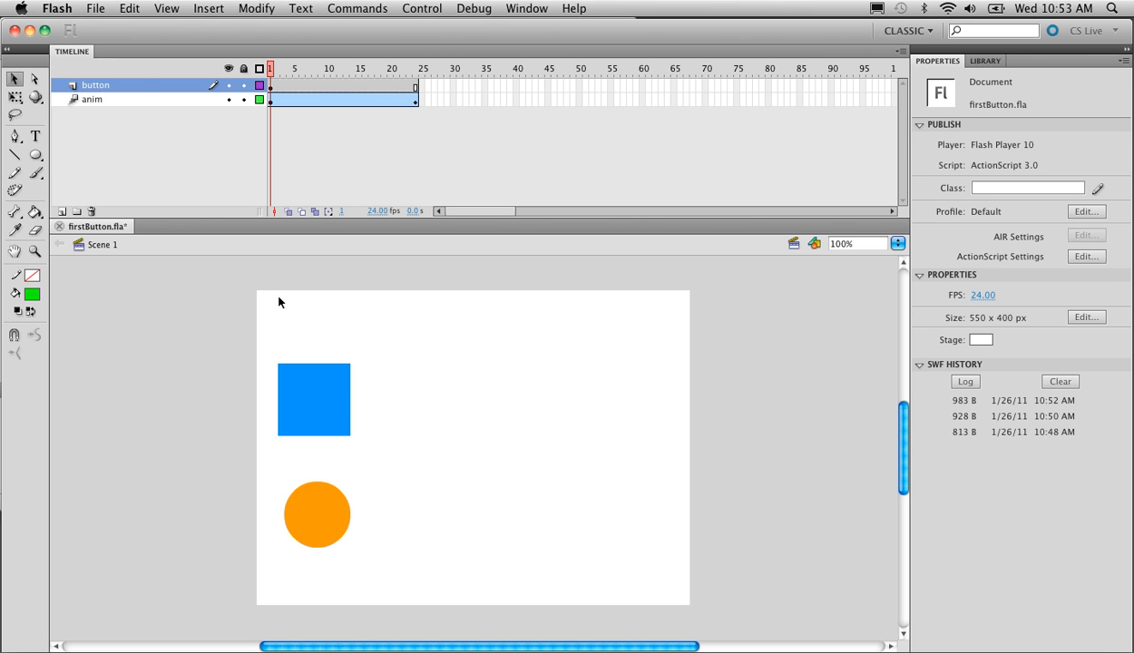
key(super+s)
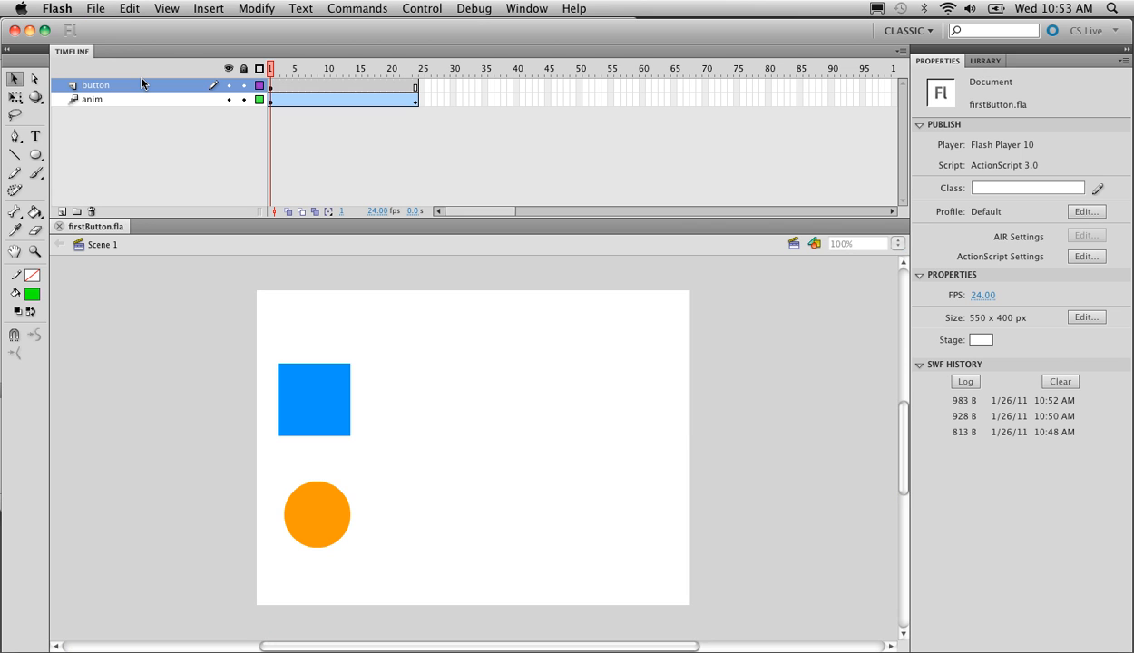
key(super+Return)
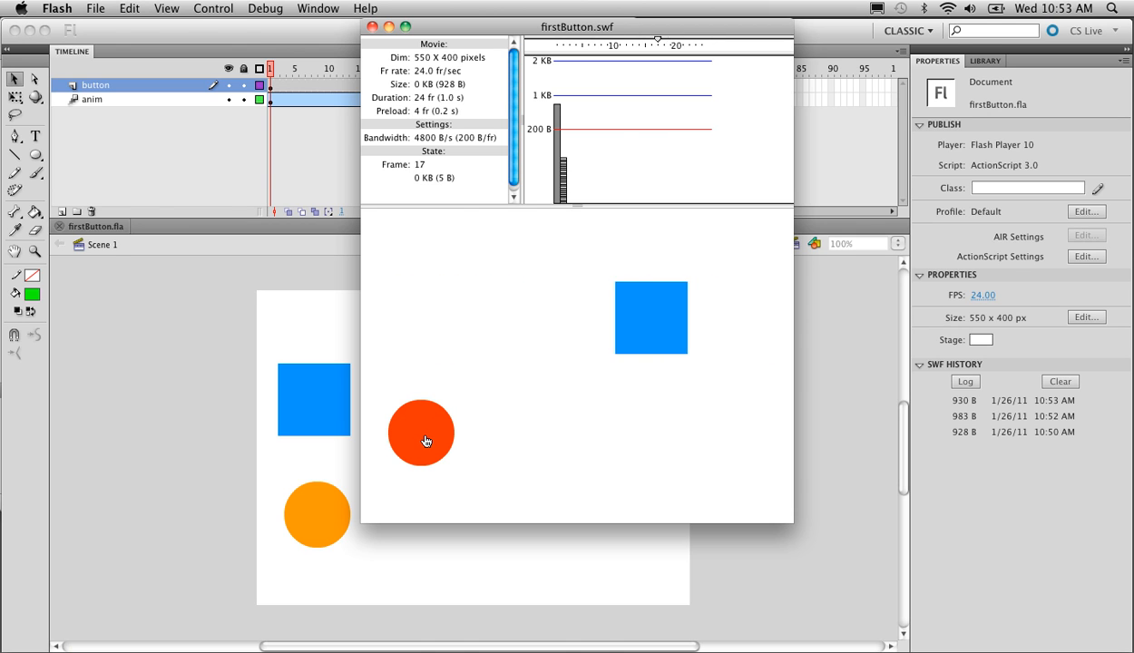
key(super+w)
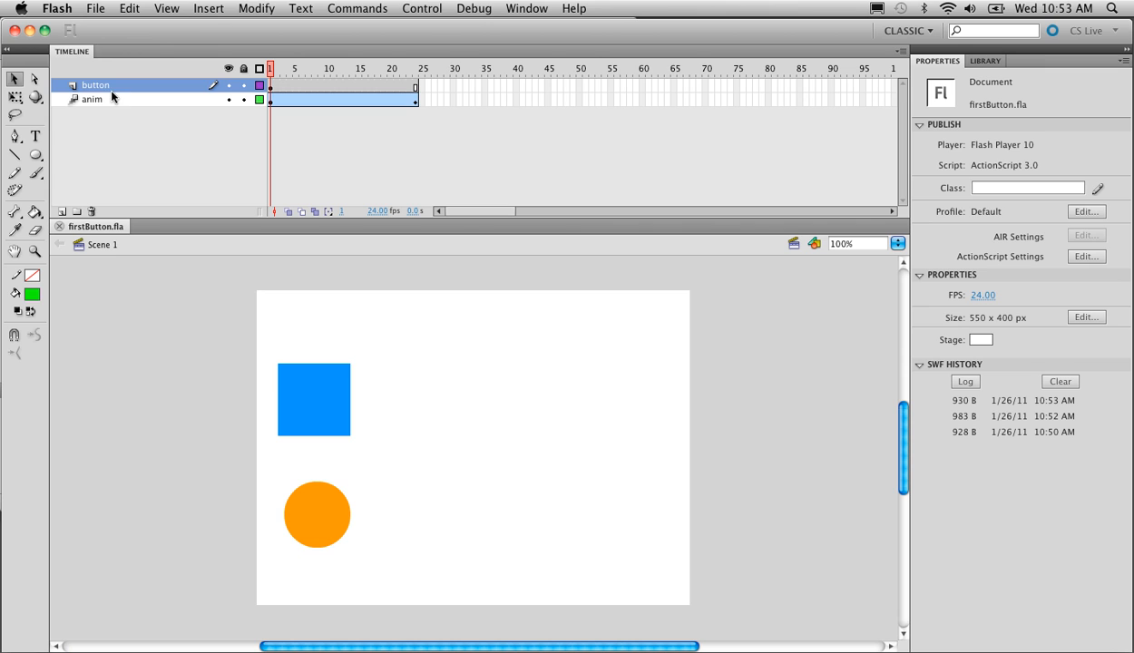
Add a new layer above the button layer and name it Actions
click(63, 211)
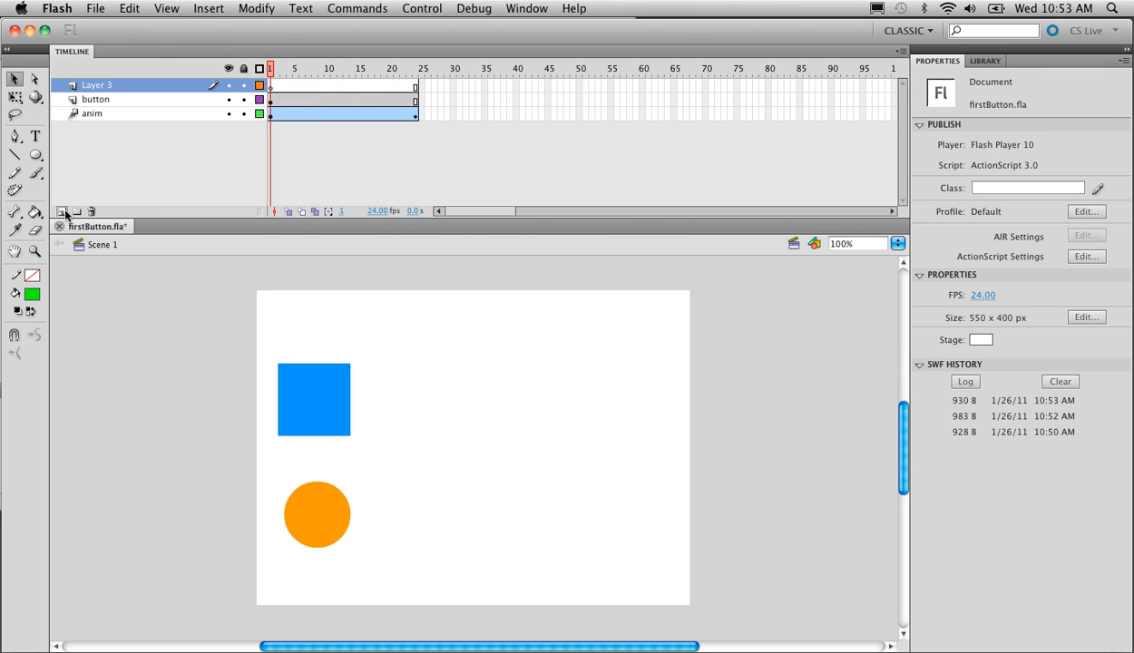
double_click(94, 85)
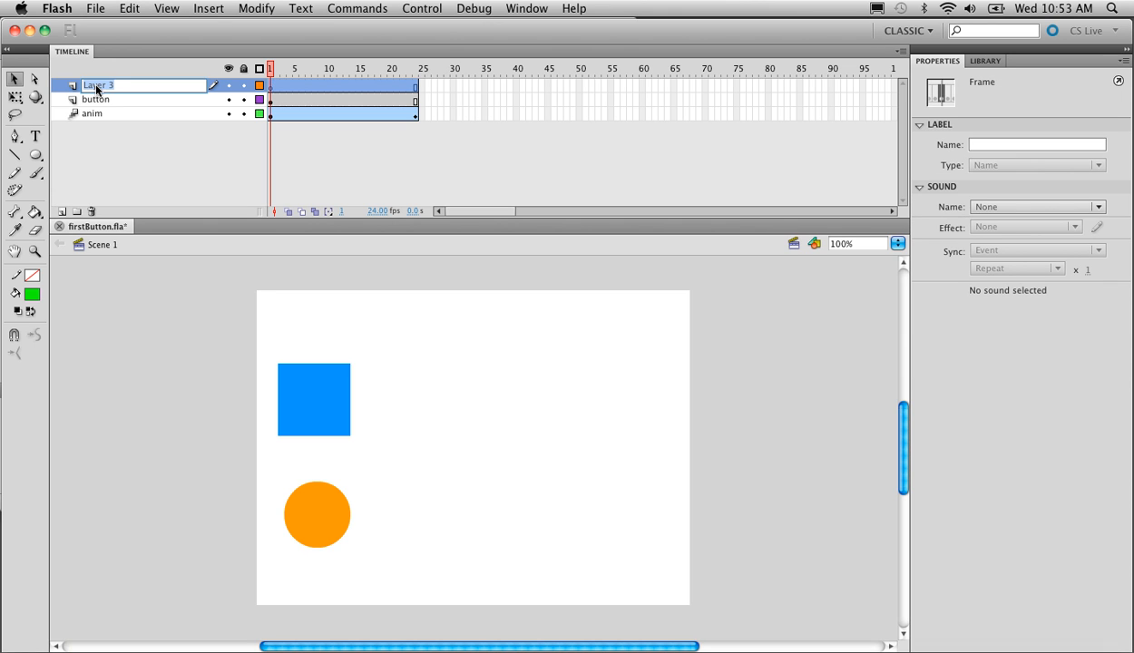
text(Actionsc)
key(BackSpace)
key(Return)
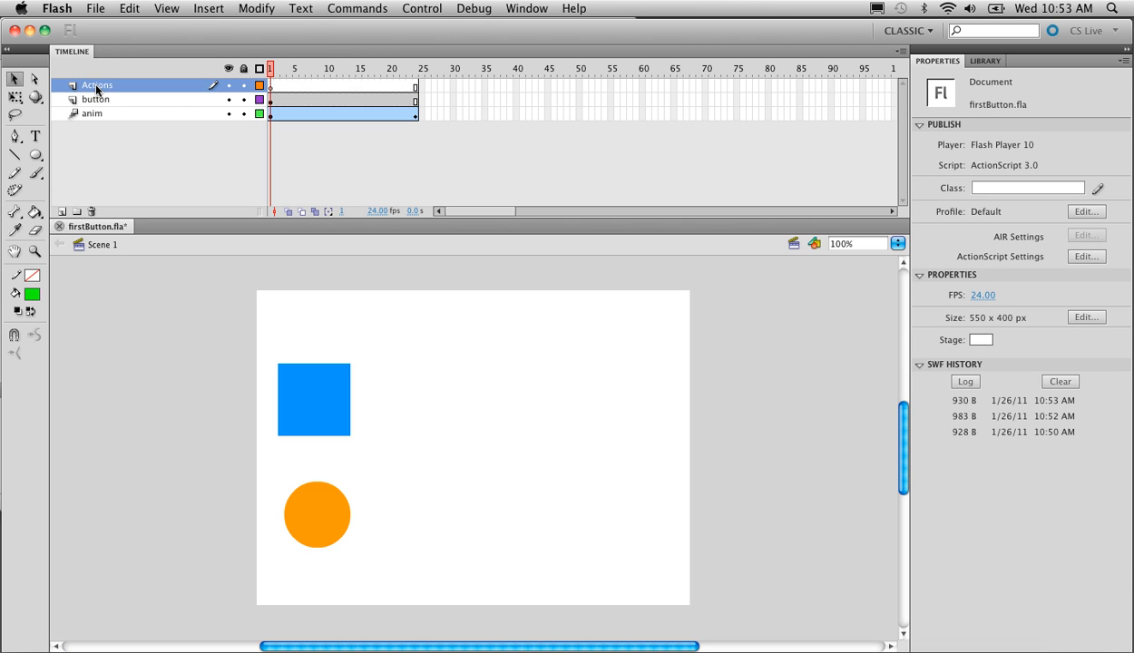
click(118, 86)
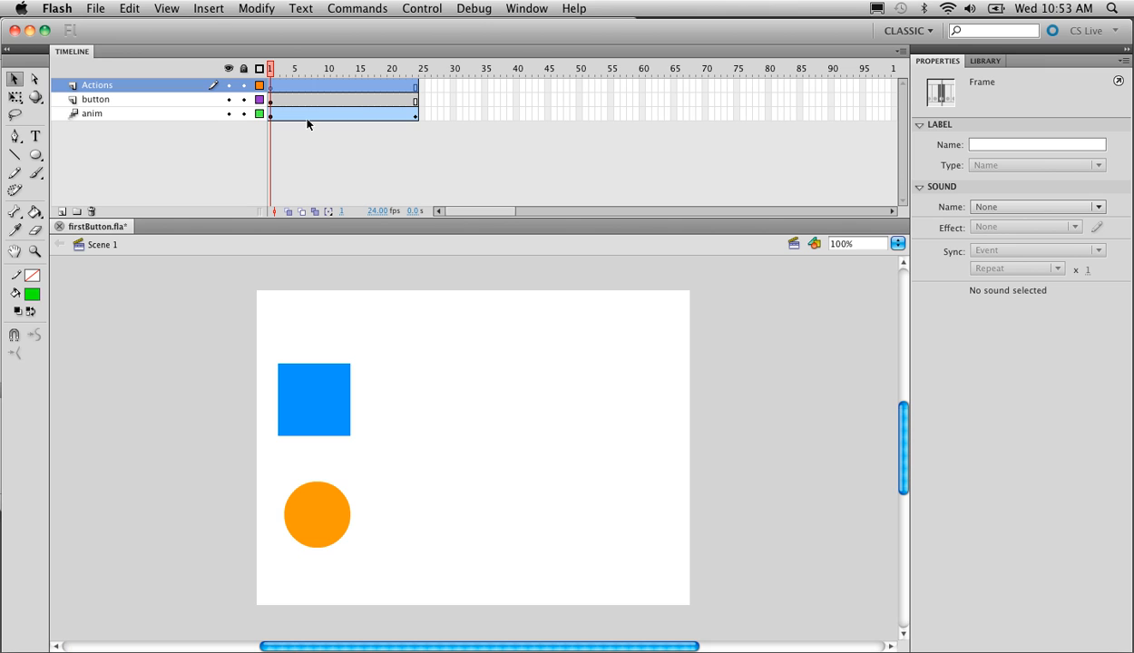
Add the script stop(); to frame 1 of the Actions layer
click(270, 89)
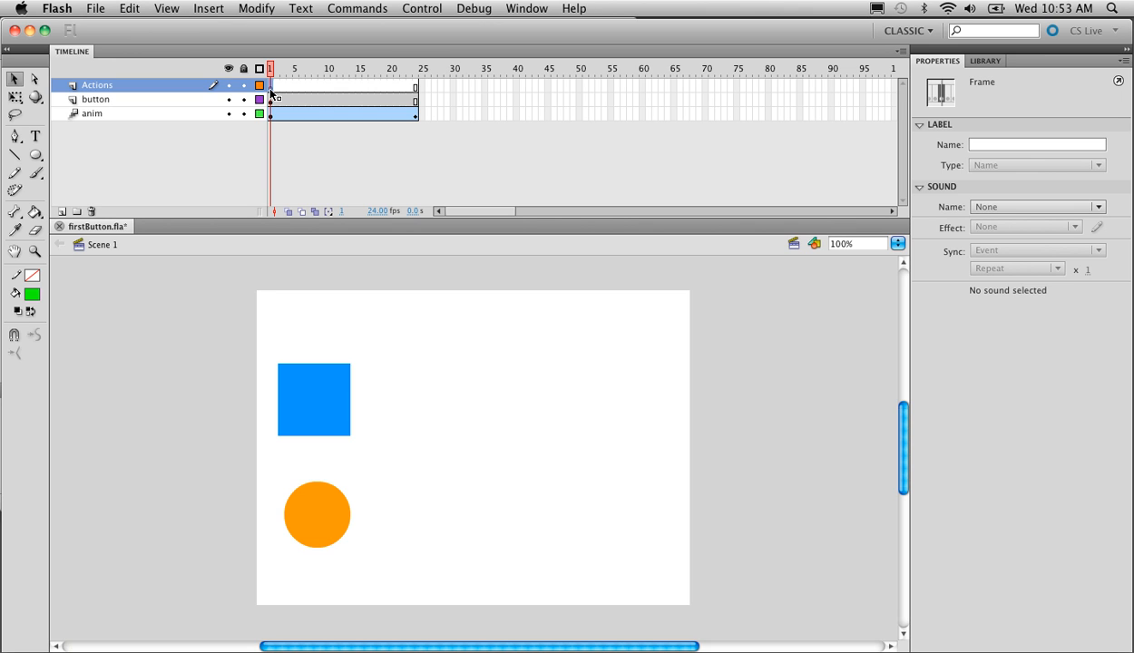
key(alt+F9)
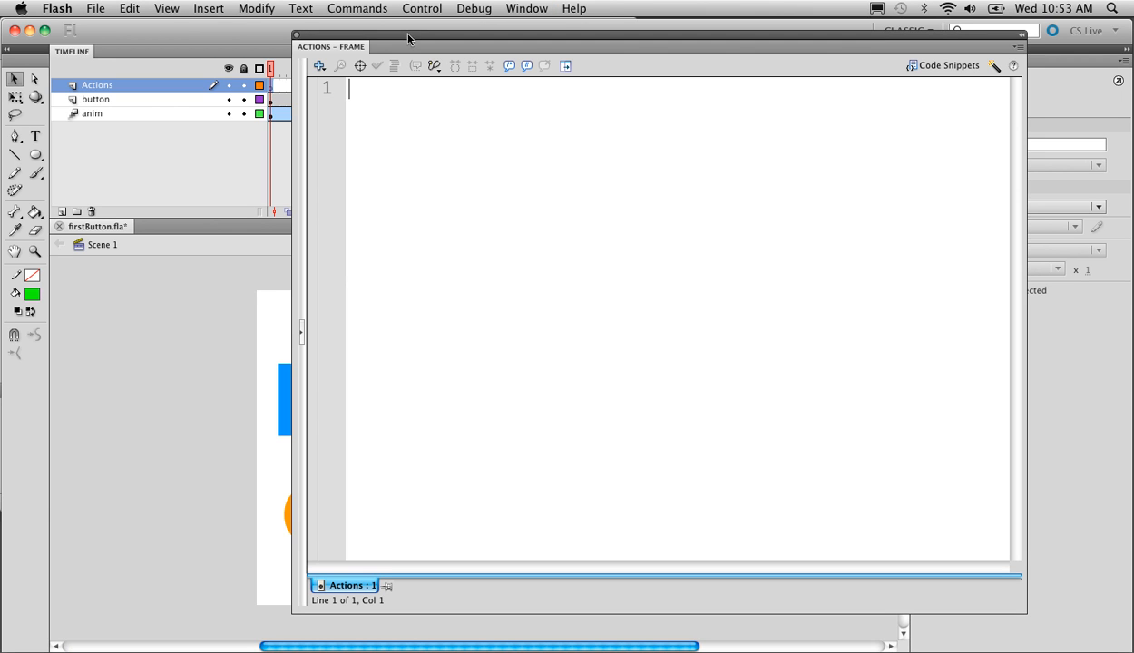
drag(407, 38, 298, 38)
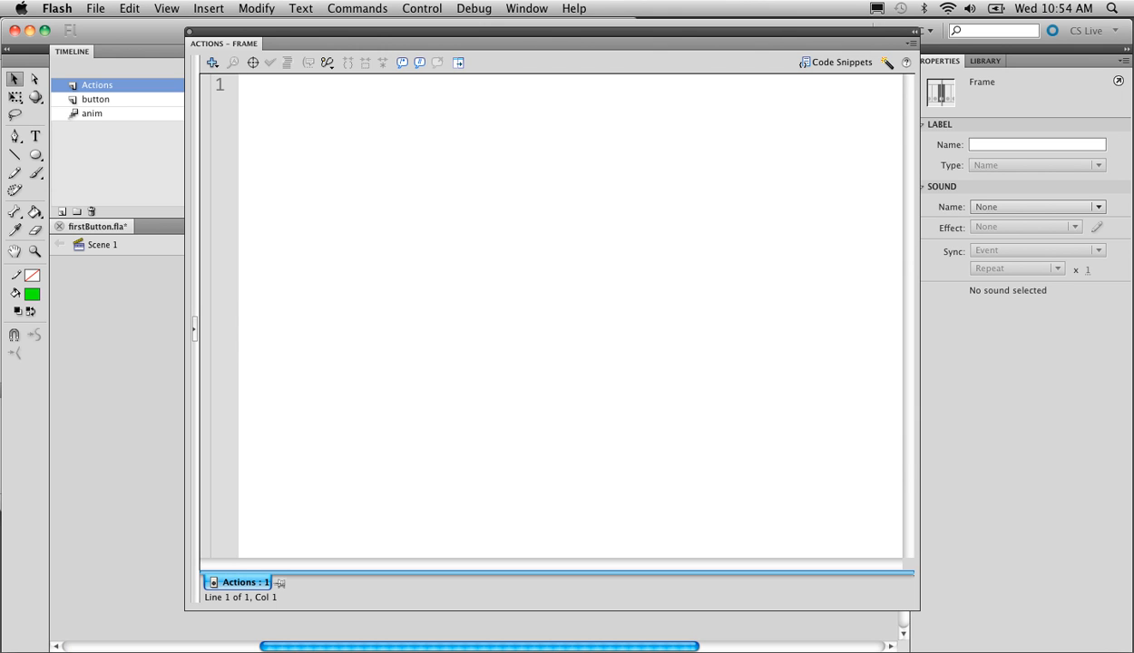
key(F9)
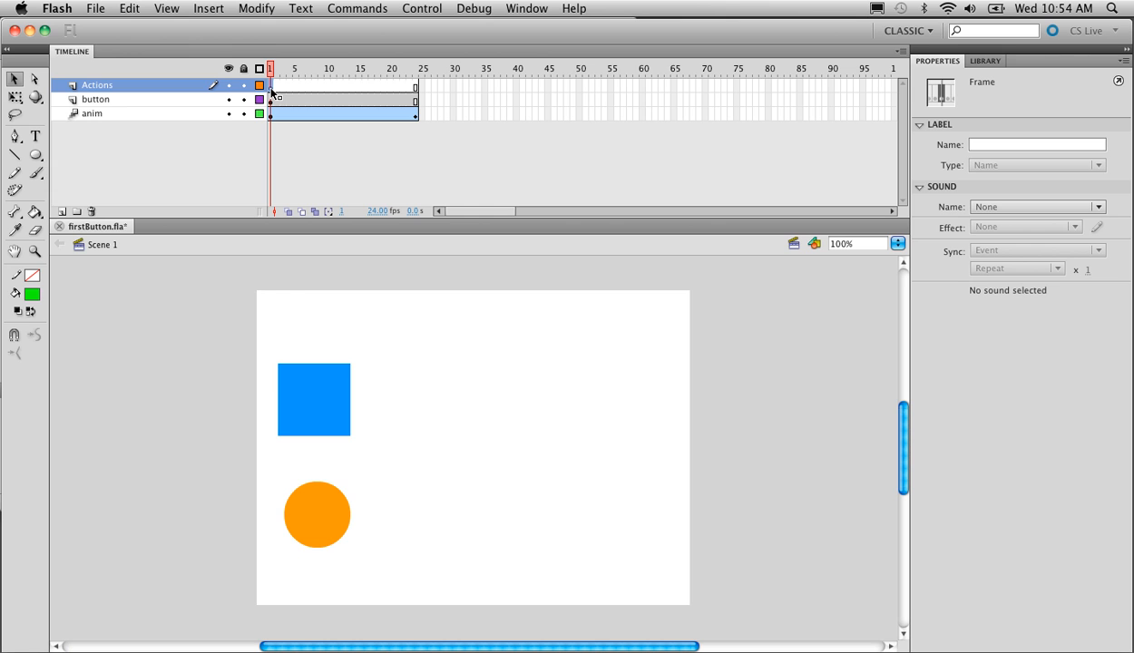
key(F9)
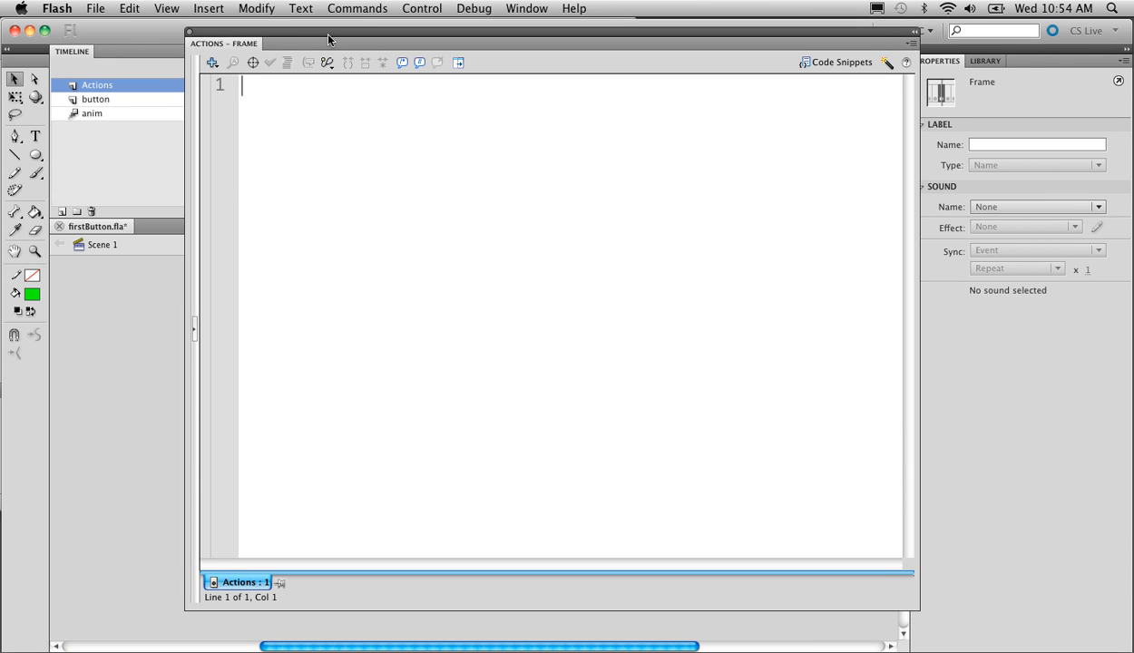
drag(322, 36, 481, 83)
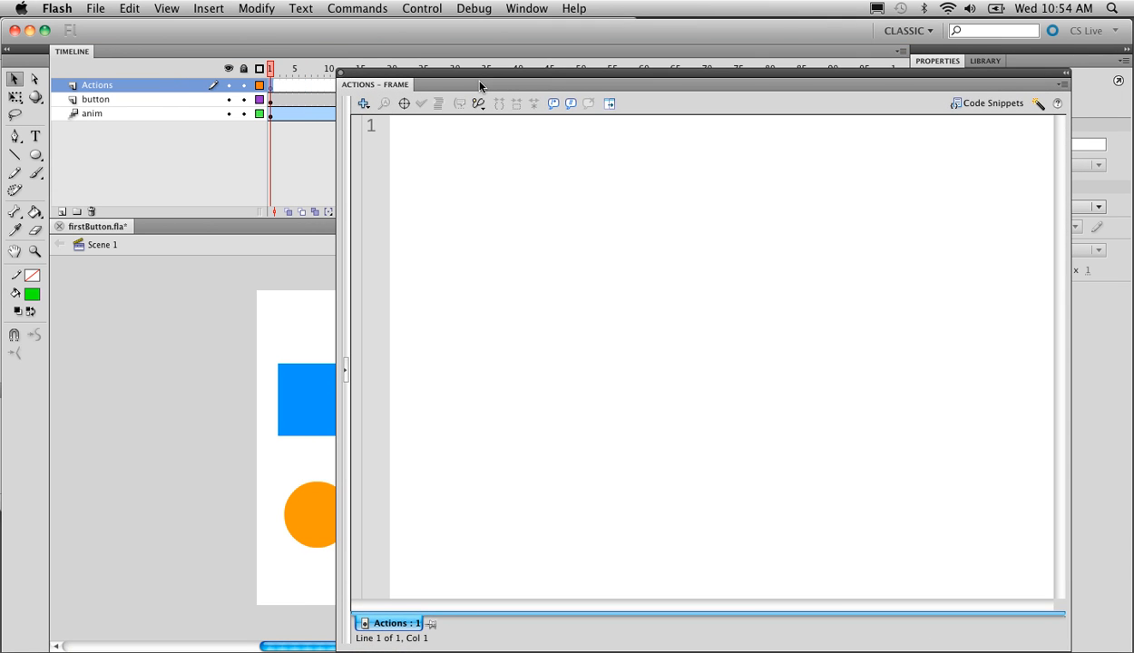
text(stop)
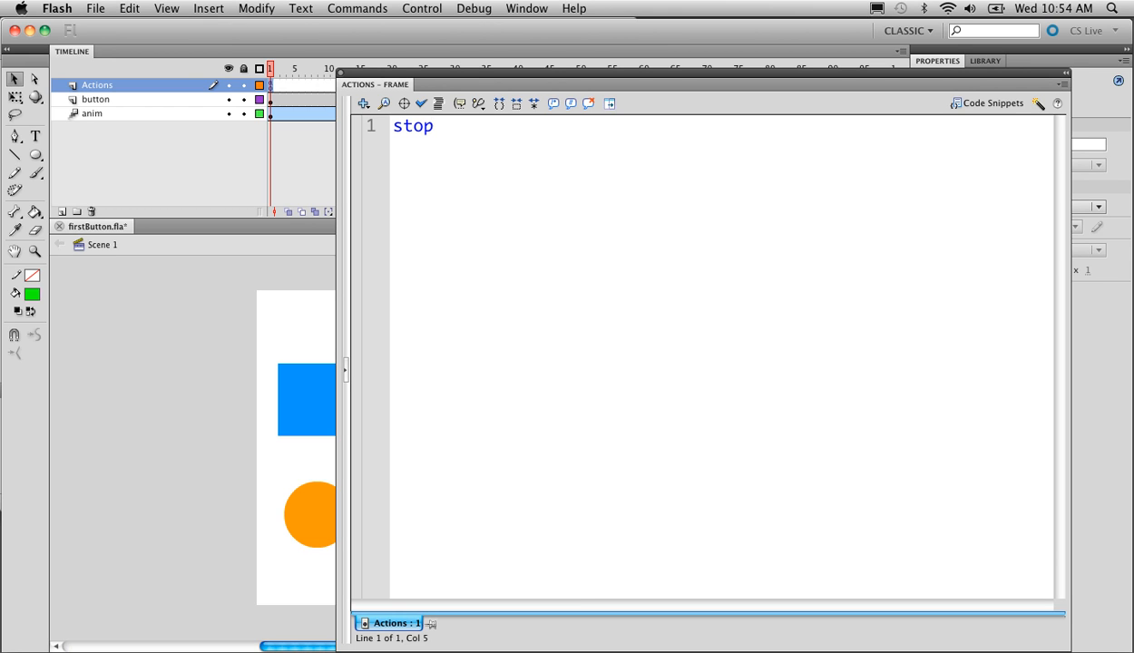
text(();)
Test the movie and switch the Bandwidth Profiler off and on again in the preview
key(super+Return)
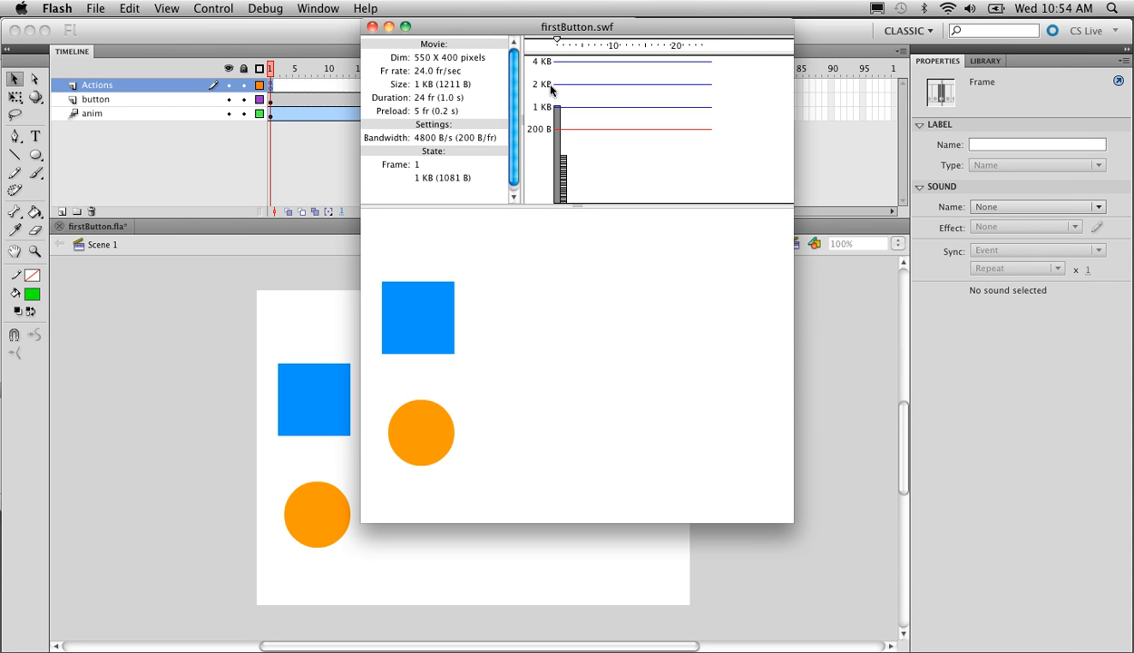
drag(477, 30, 457, 31)
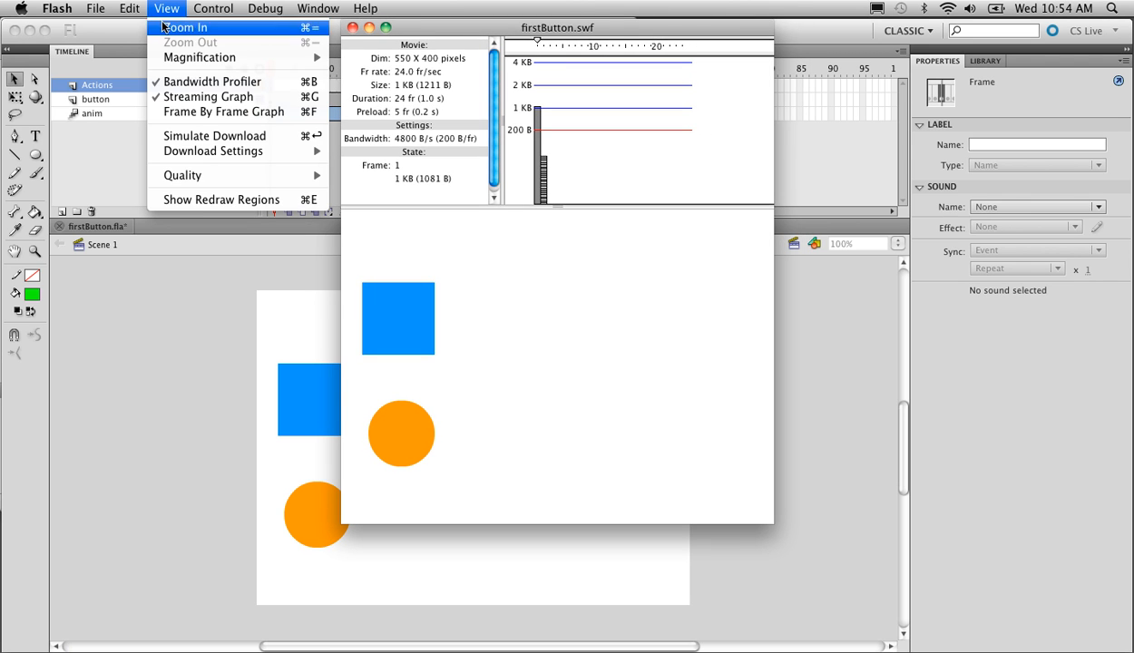
click(191, 88)
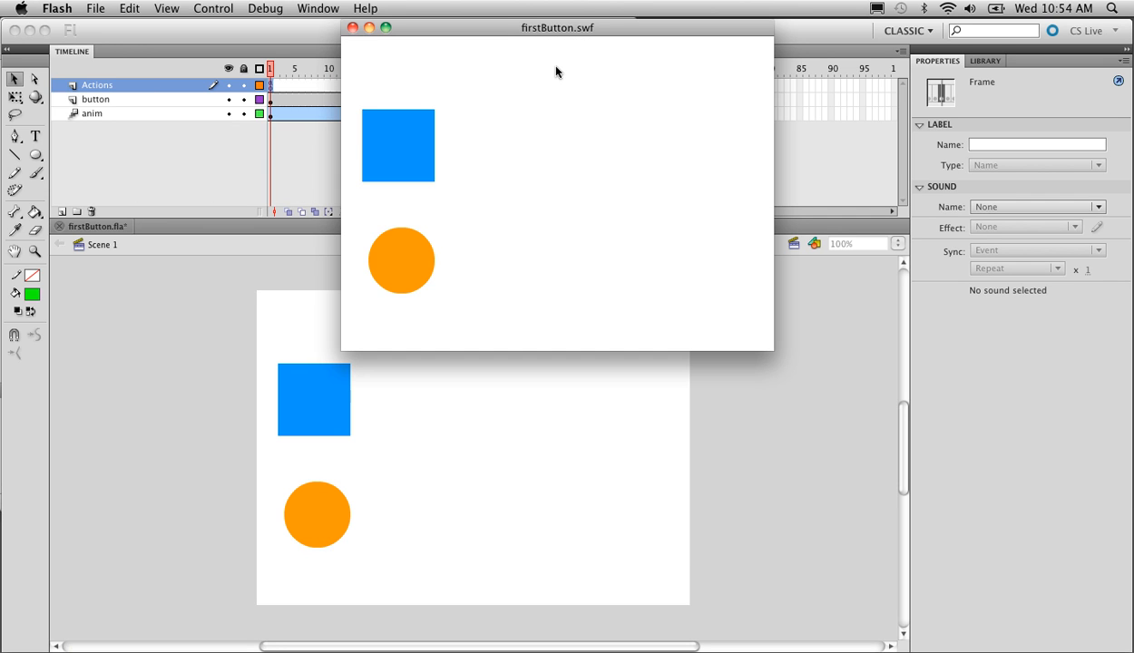
click(174, 11)
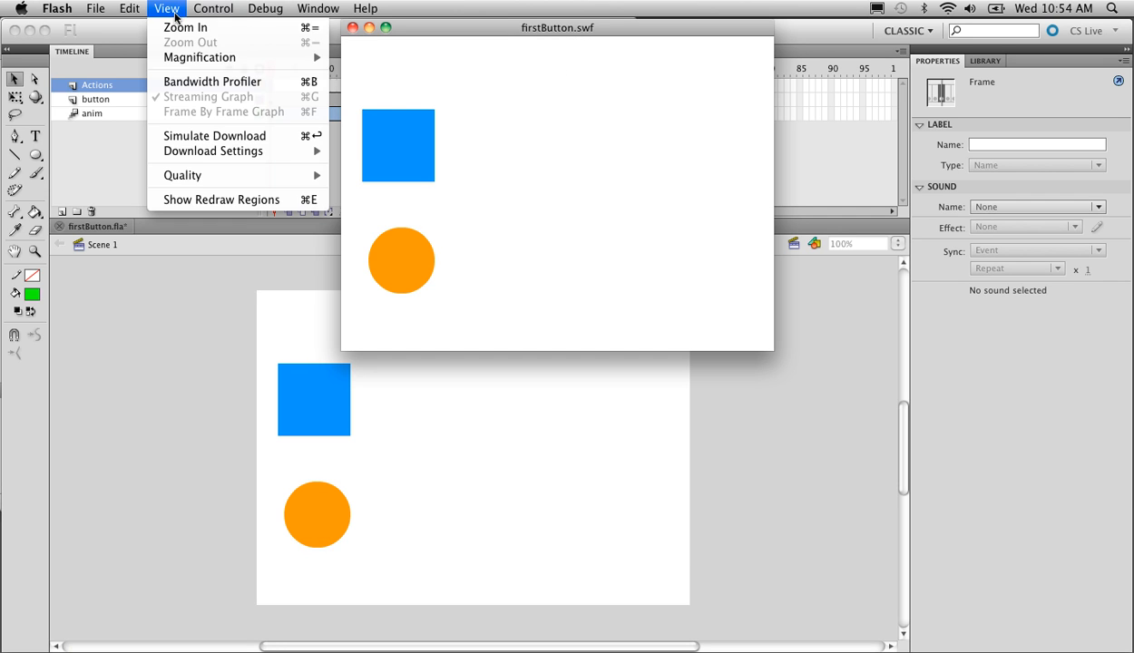
click(192, 81)
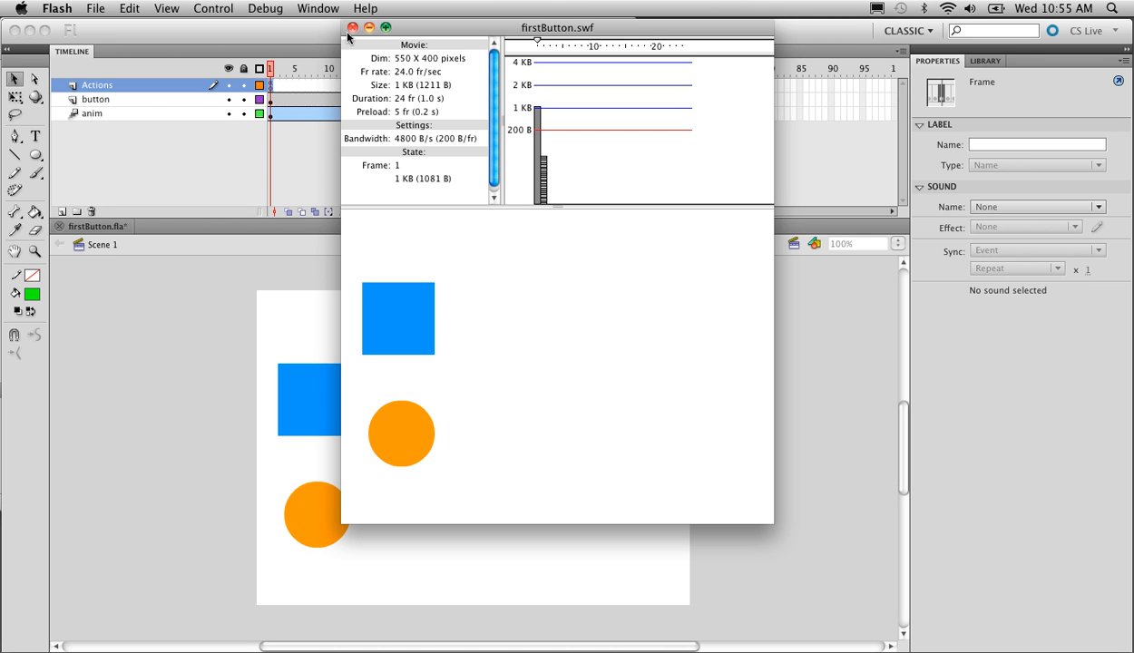
Try out the circular button in the movie preview and close the preview window
key(Return)
click(411, 443)
click(352, 28)
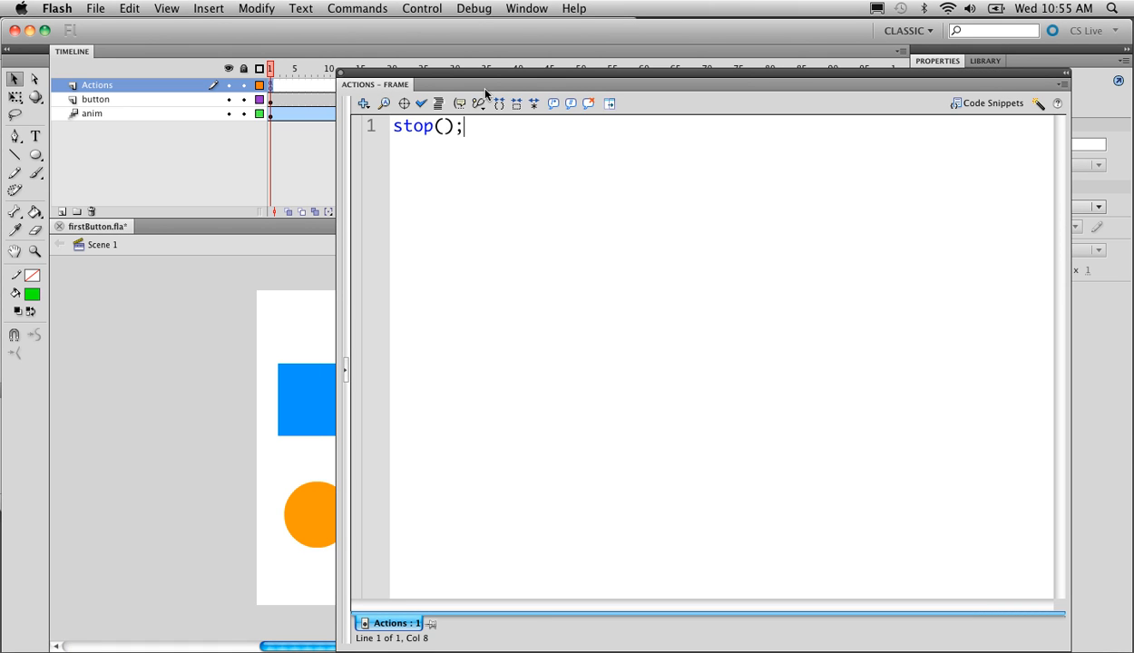
Insert the comment "//this is the initial STOP for the animation to stop on the first frame" on its own line above stop();
drag(485, 79, 501, 43)
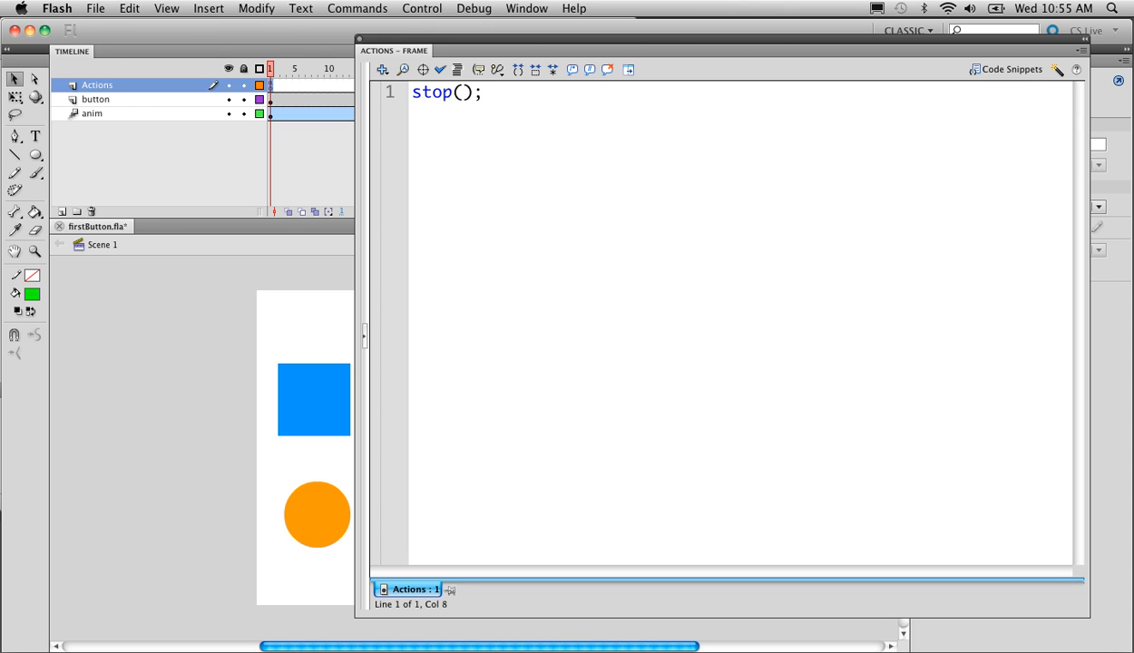
key(Return)
click(412, 92)
text(//)
text(this is )
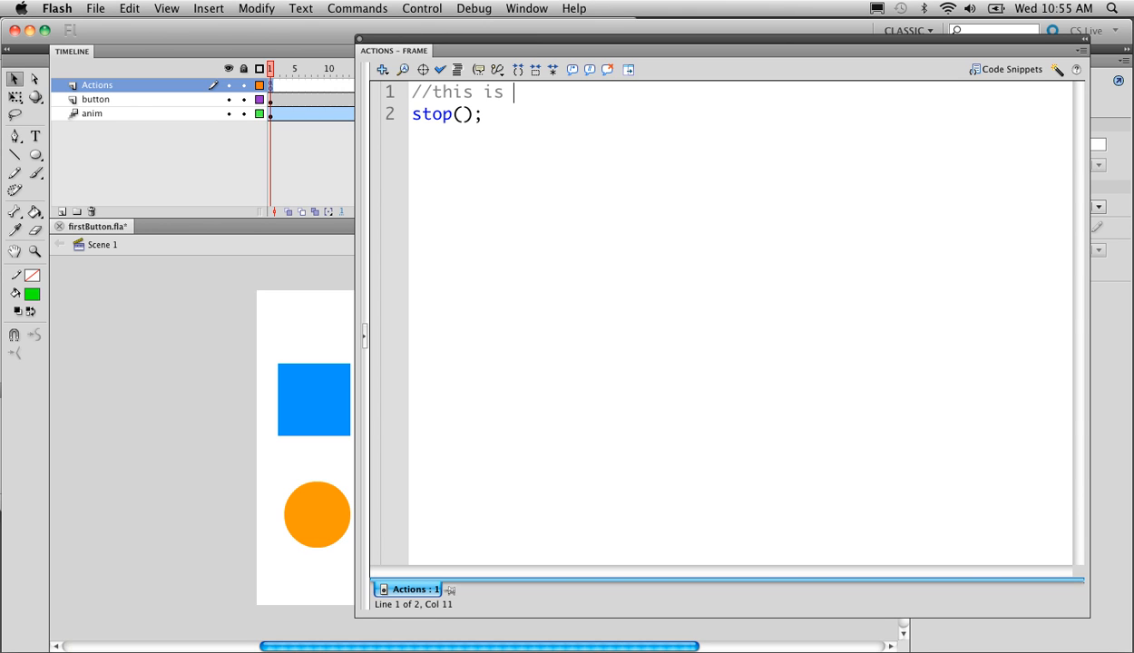
text(the initial)
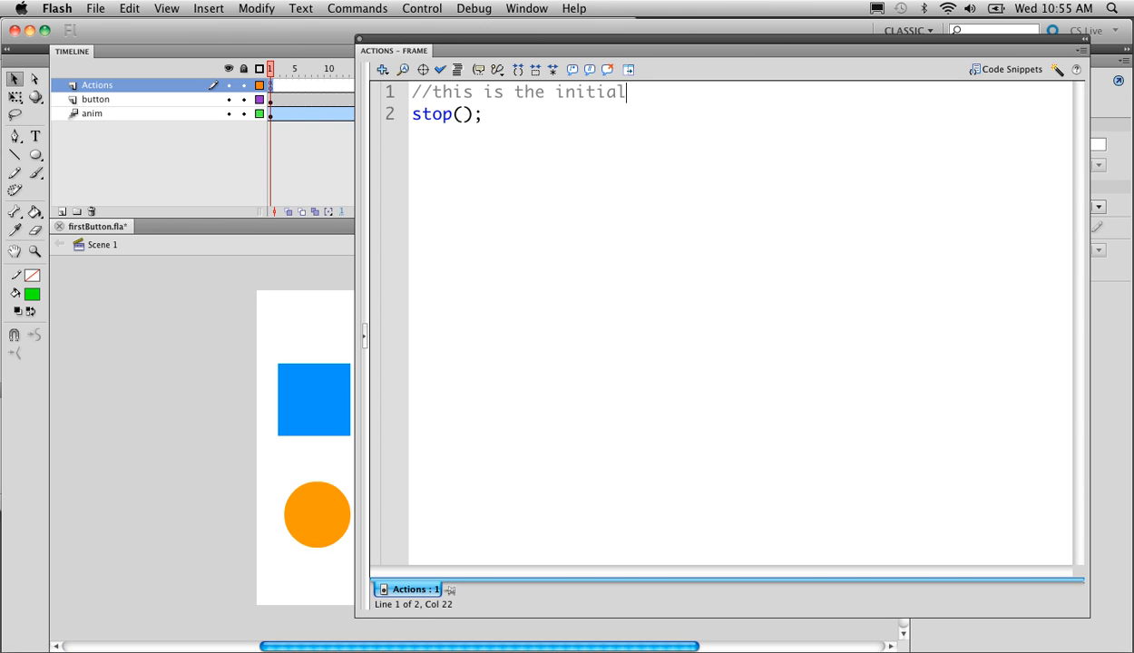
text( STOP for the )
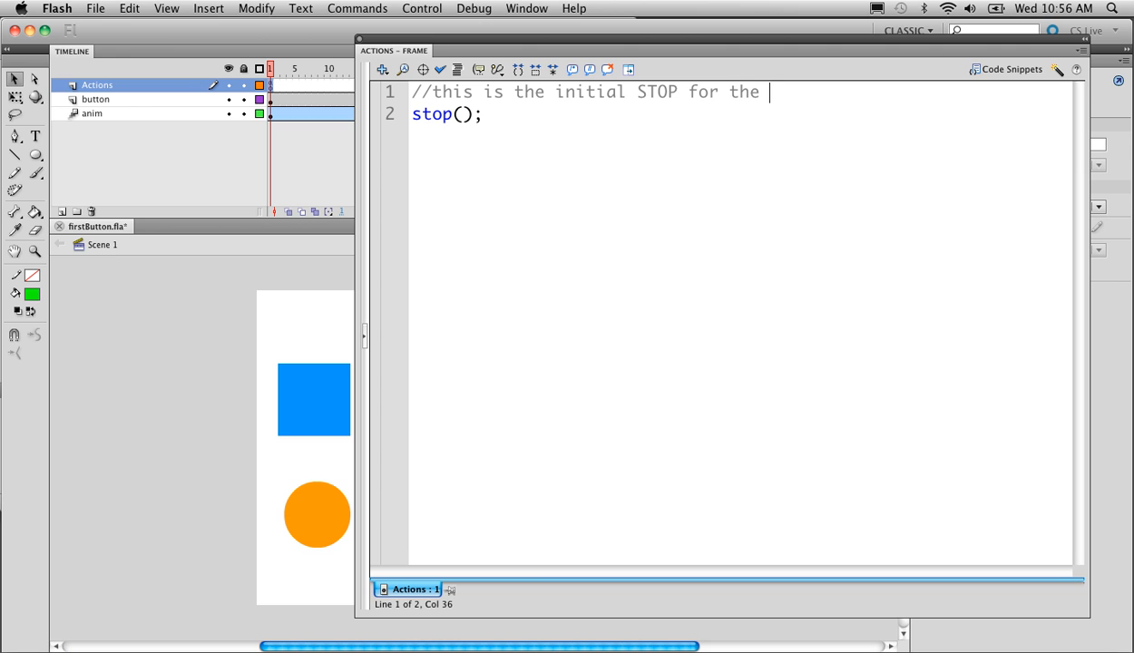
text(animation to st)
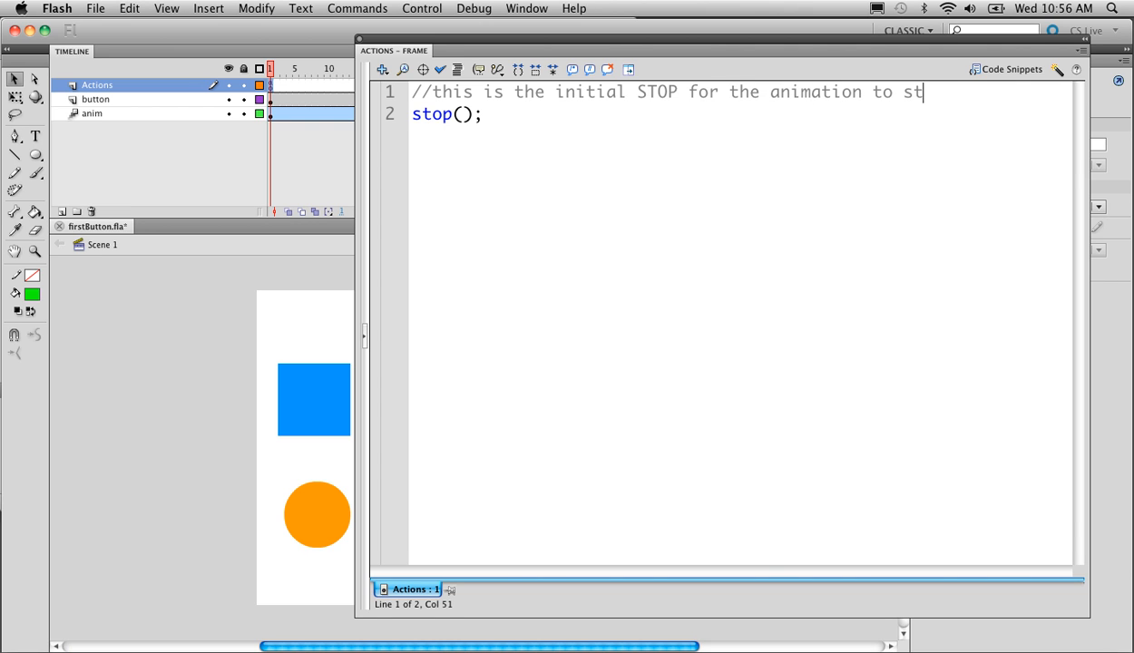
text(op on the first frame)
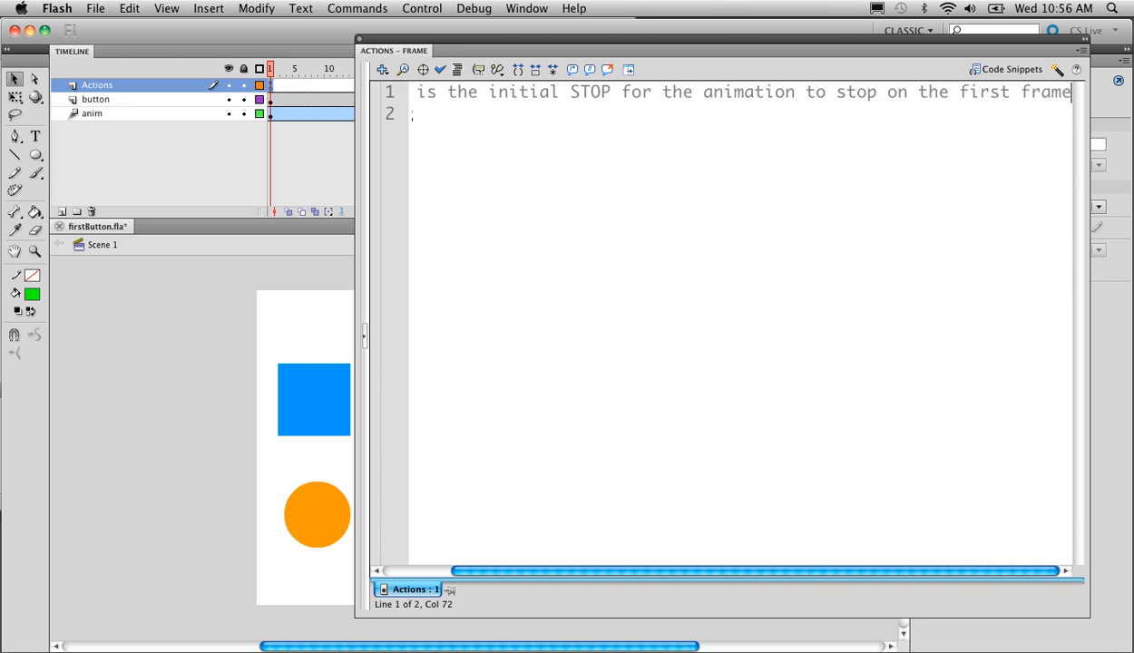
Widen the script editor to fit the whole comment line, and save the document before closing the editor
drag(490, 115, 404, 103)
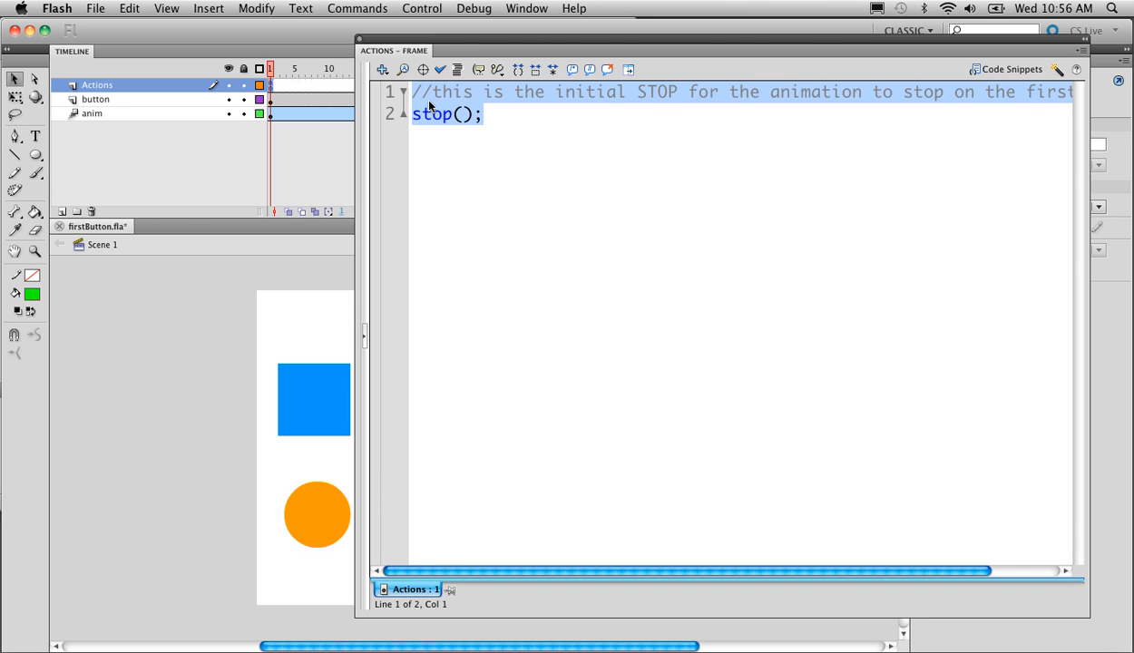
click(443, 92)
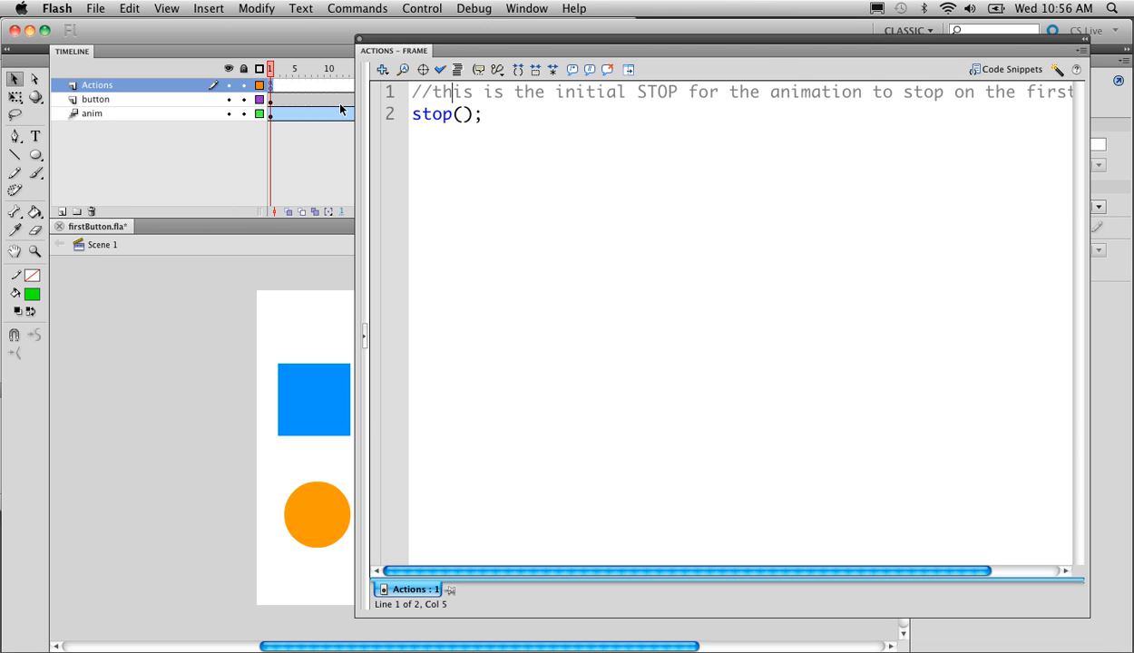
drag(355, 90, 134, 88)
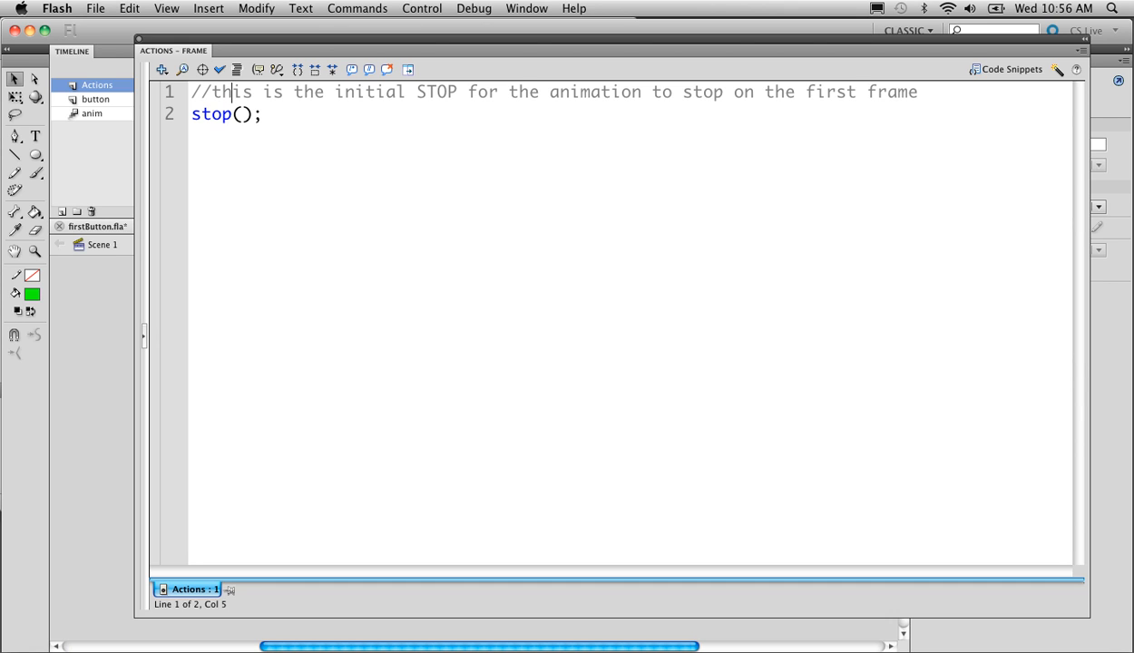
key(super+s)
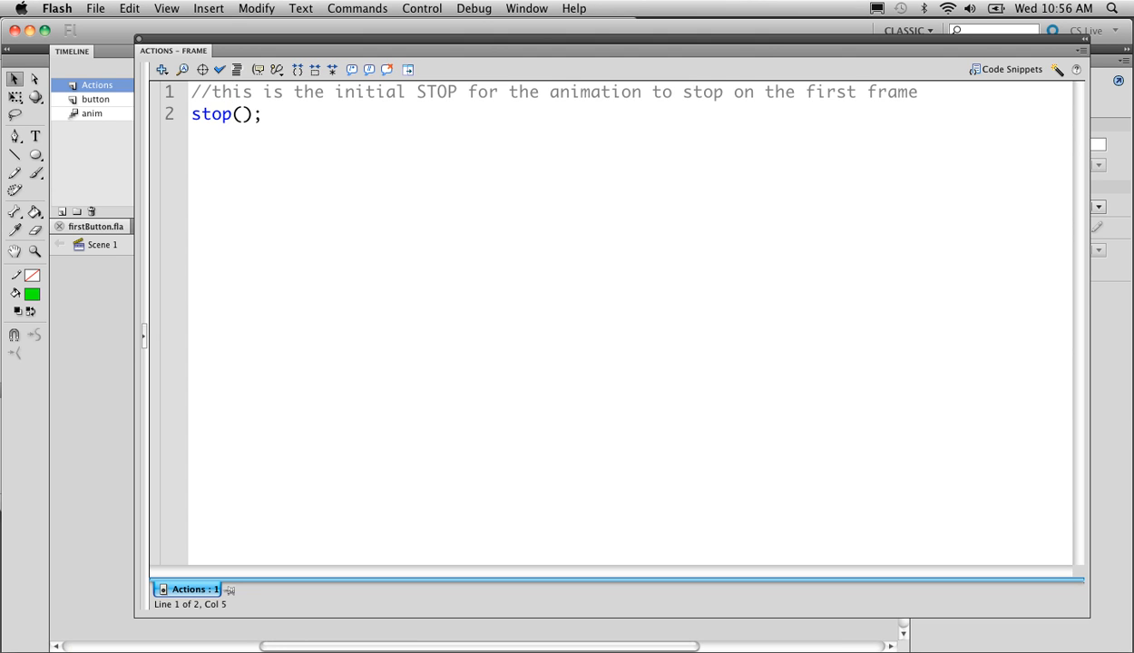
key(F9)
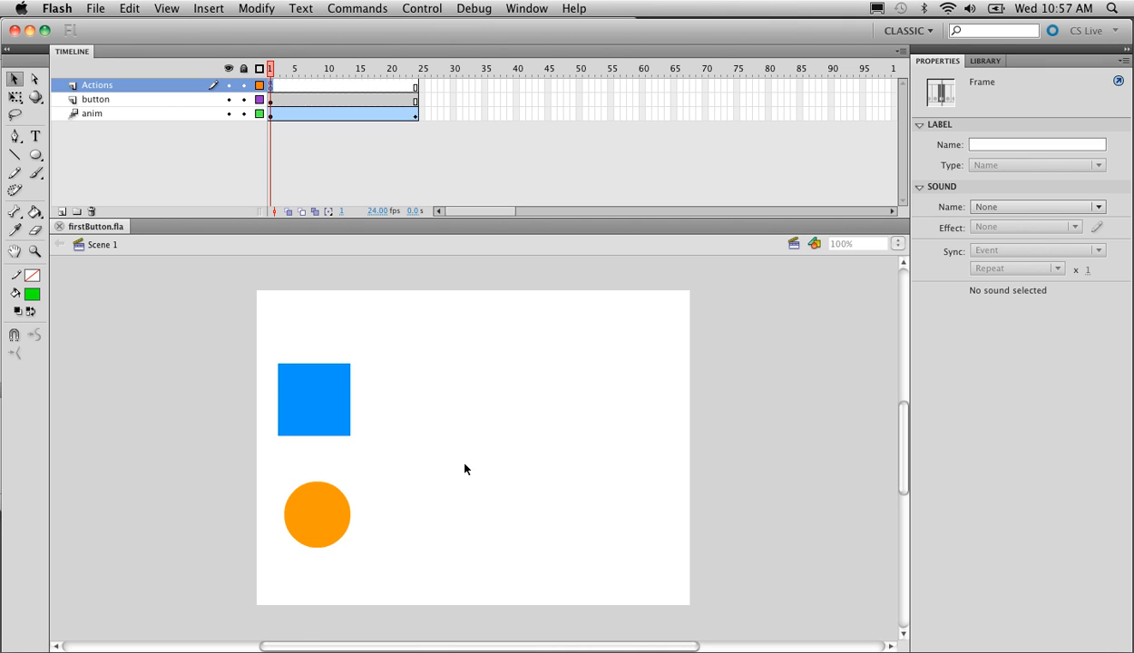
Give the orange circular button on the stage the instance name myBtn
click(335, 519)
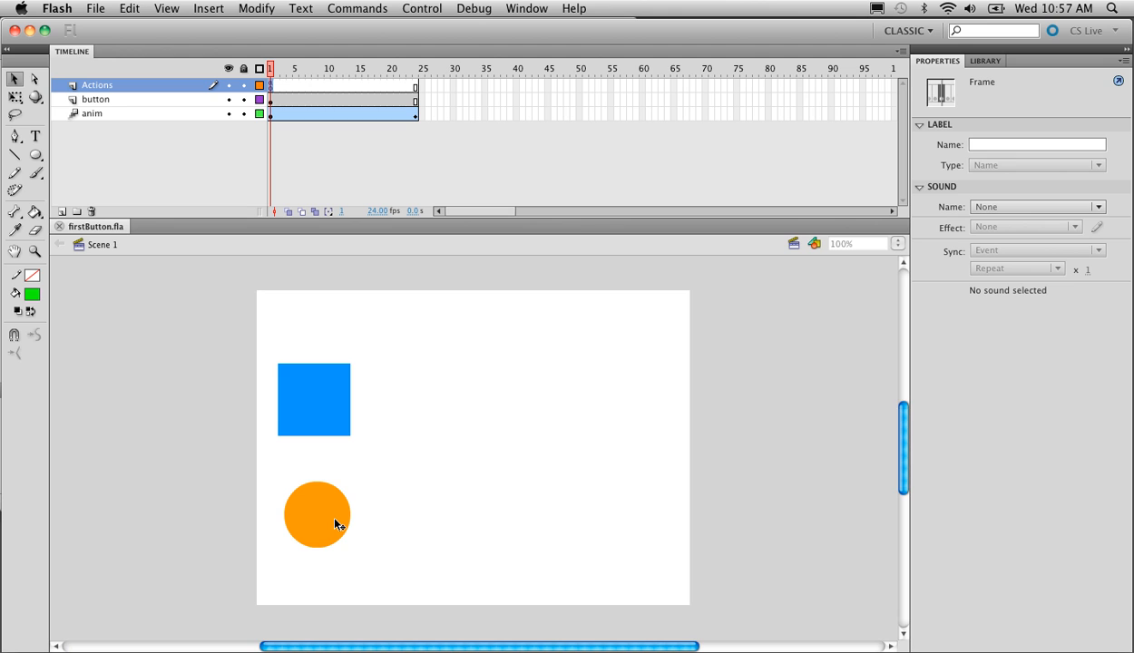
click(337, 519)
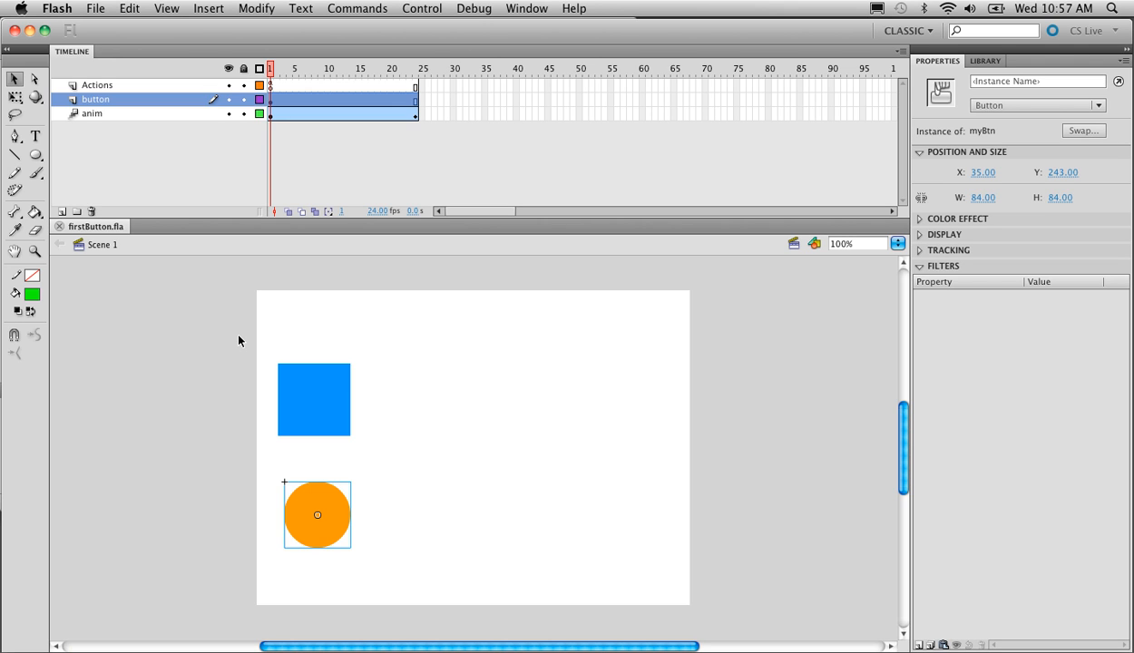
click(984, 61)
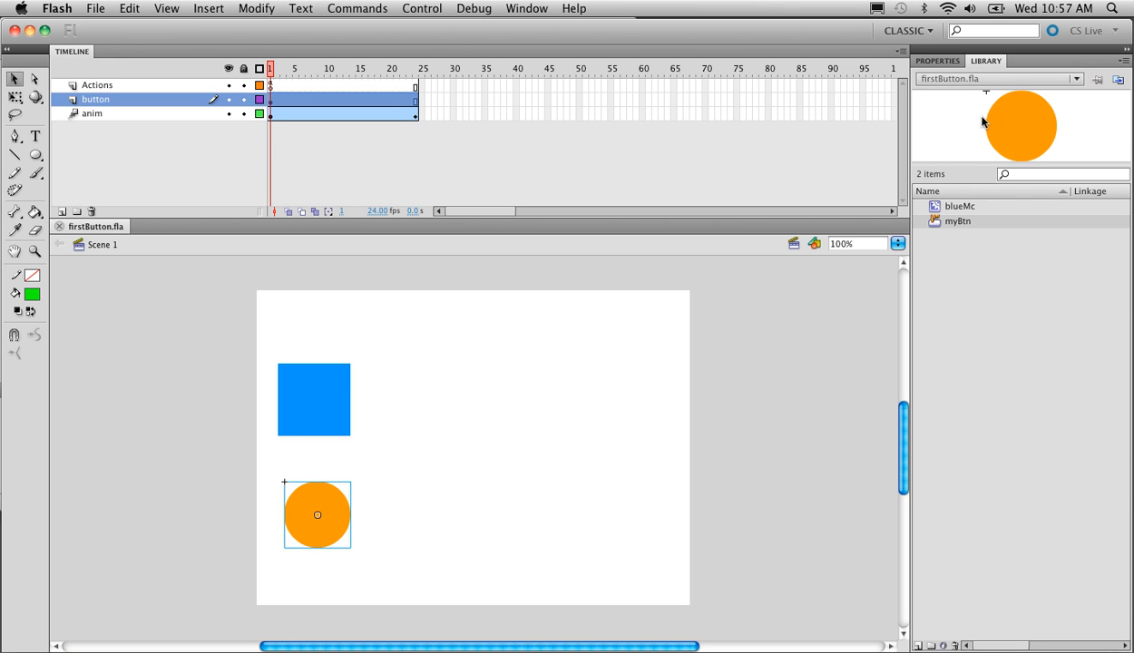
click(948, 61)
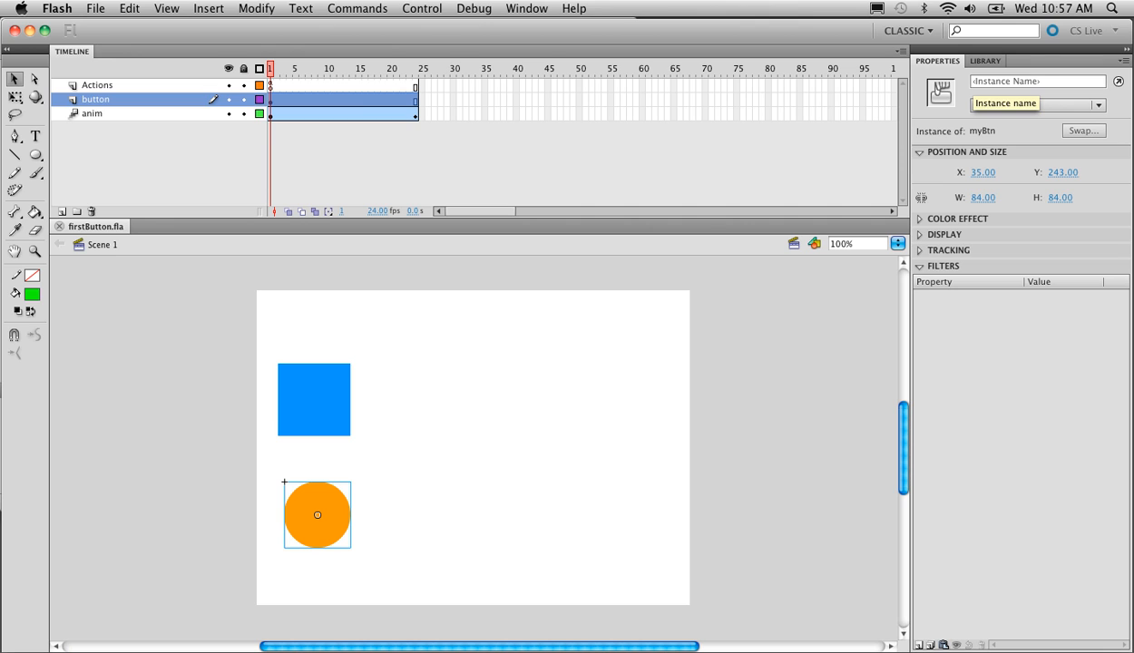
click(975, 81)
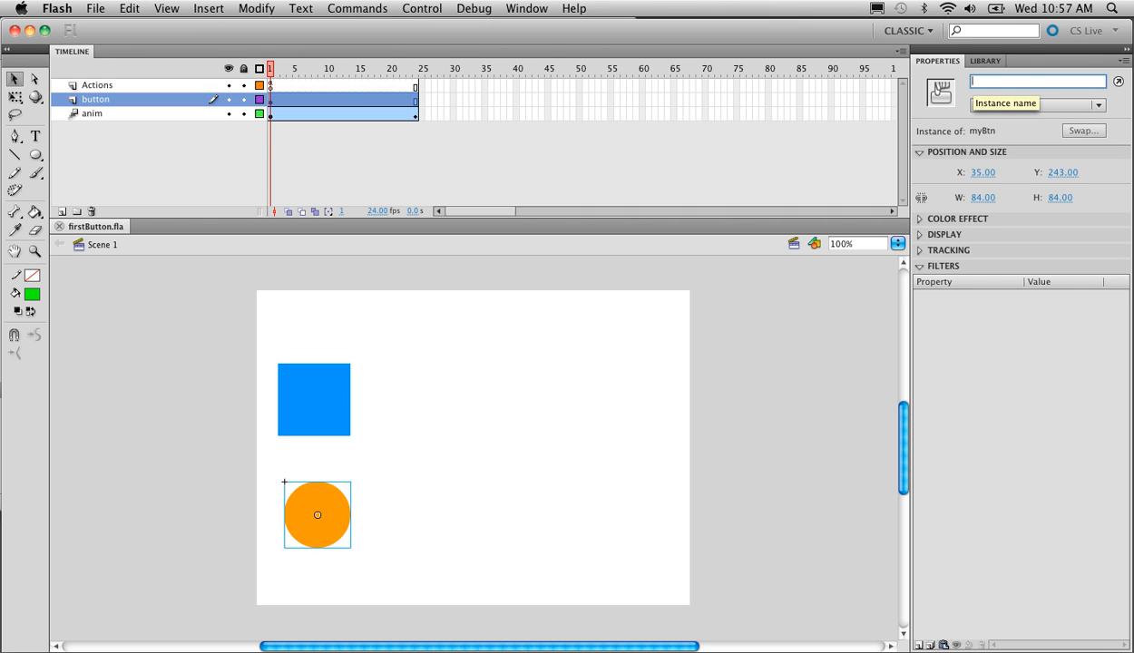
text(m)
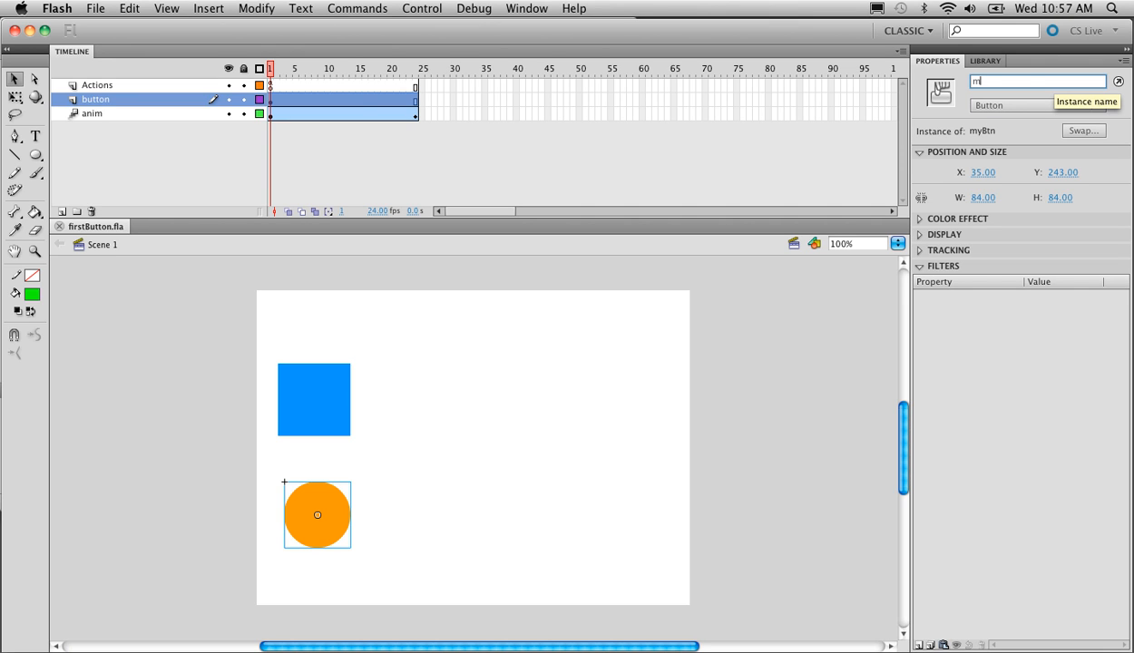
text(yBtn)
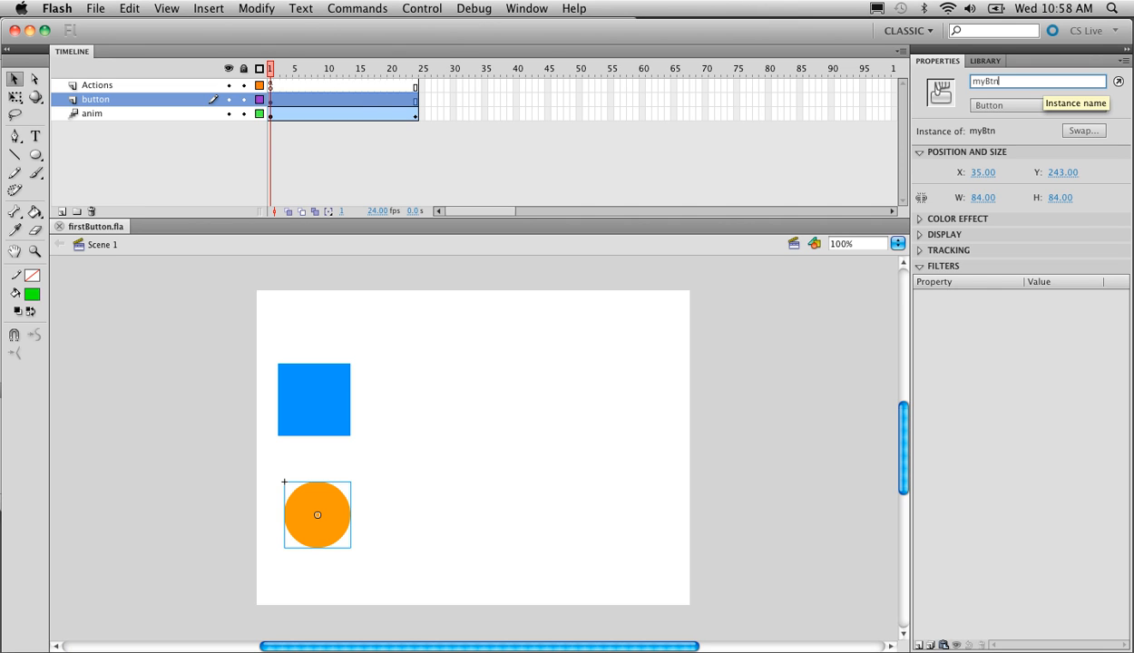
key(Return)
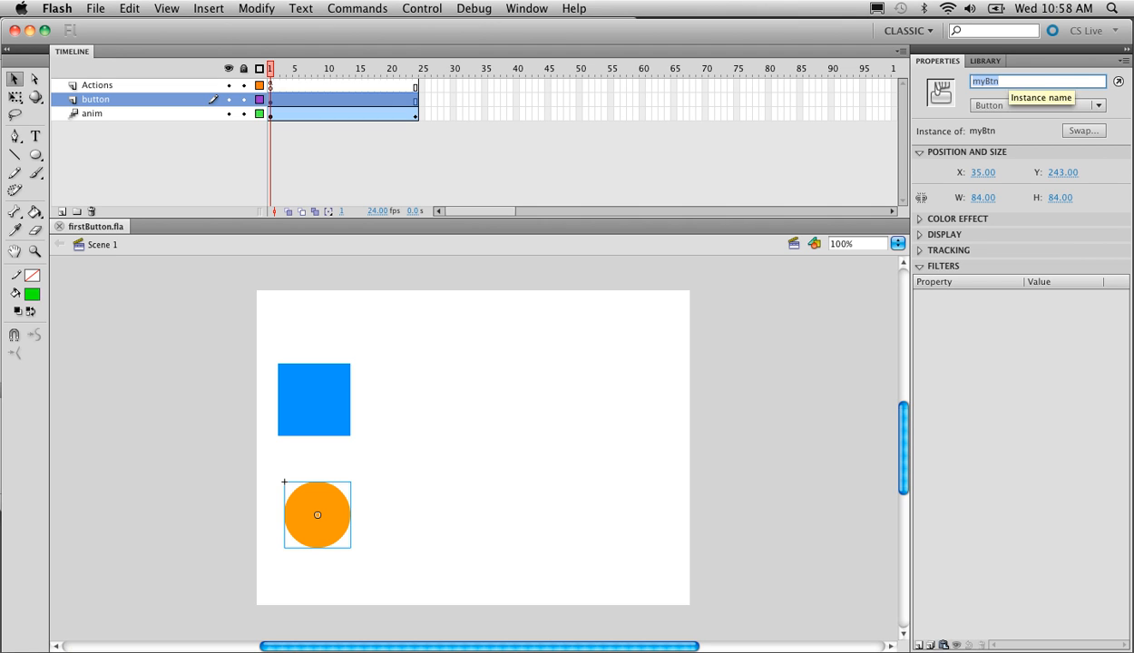
click(1015, 88)
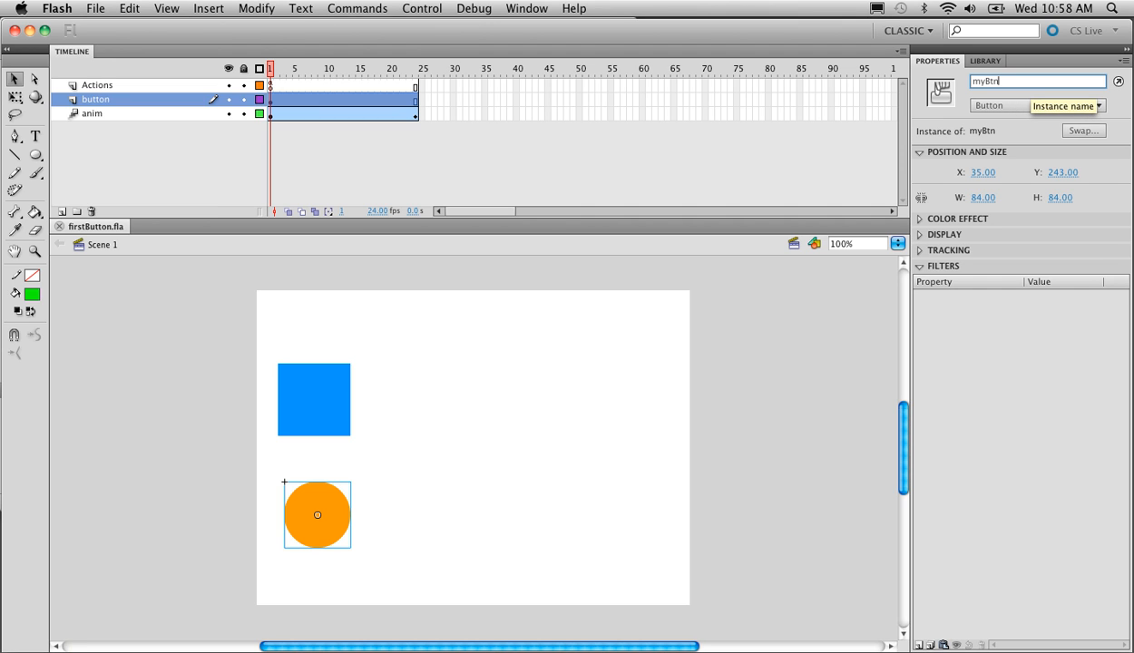
key(Return)
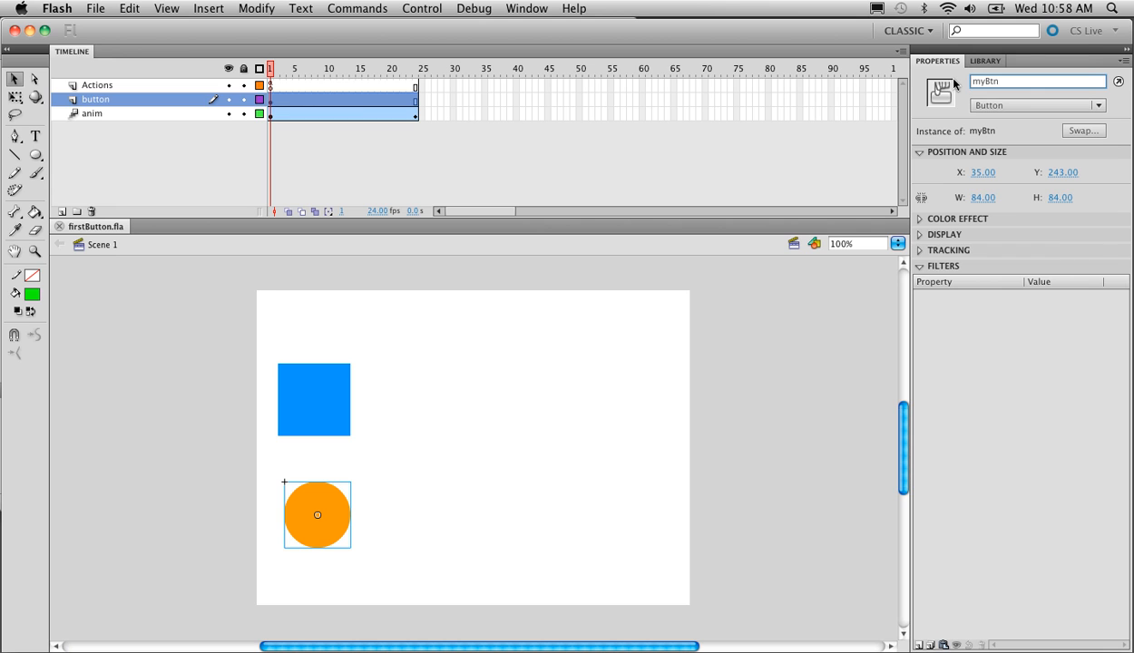
Open the frame 1 script of the Actions layer and pin it so it stays open while other objects are selected
key(alt+F9)
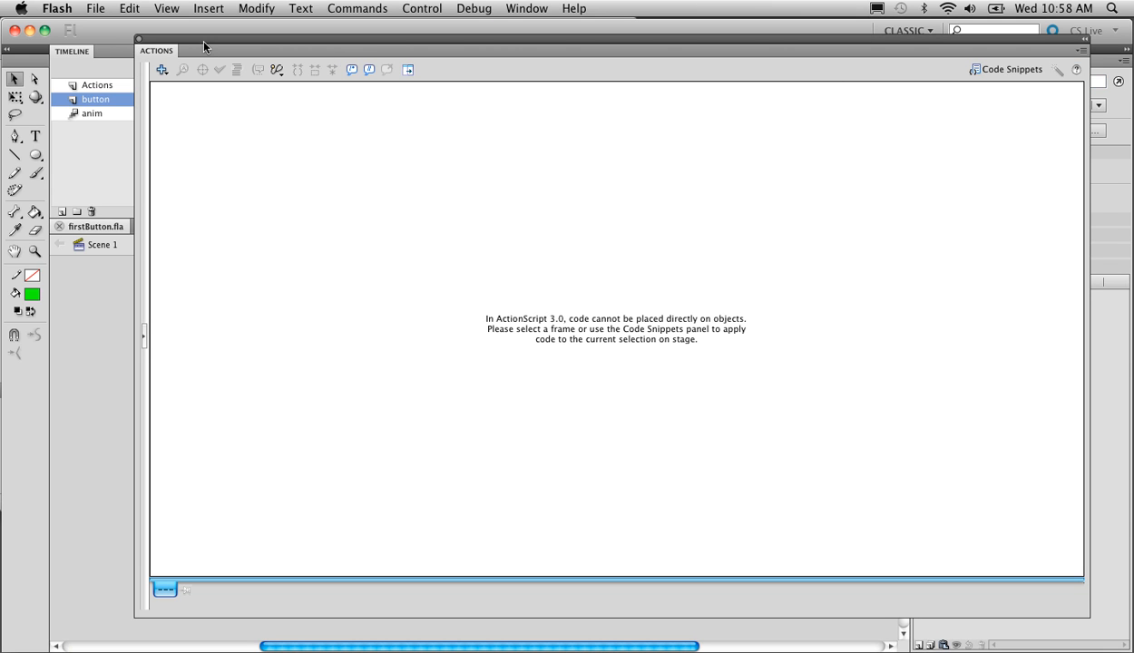
drag(206, 46, 383, 40)
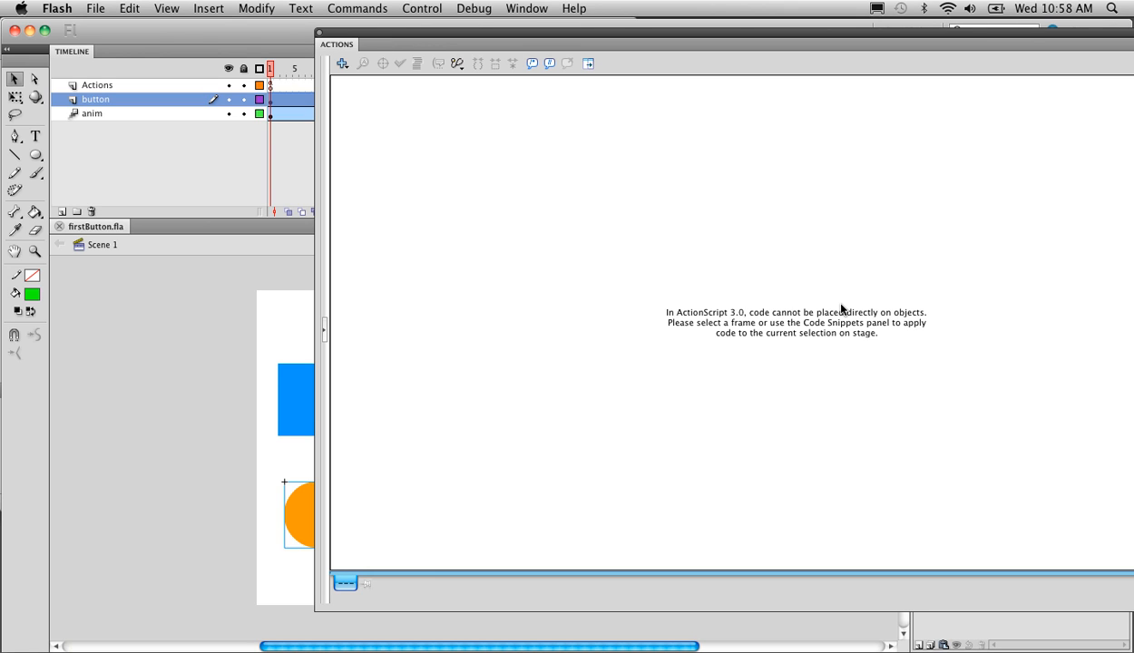
click(271, 85)
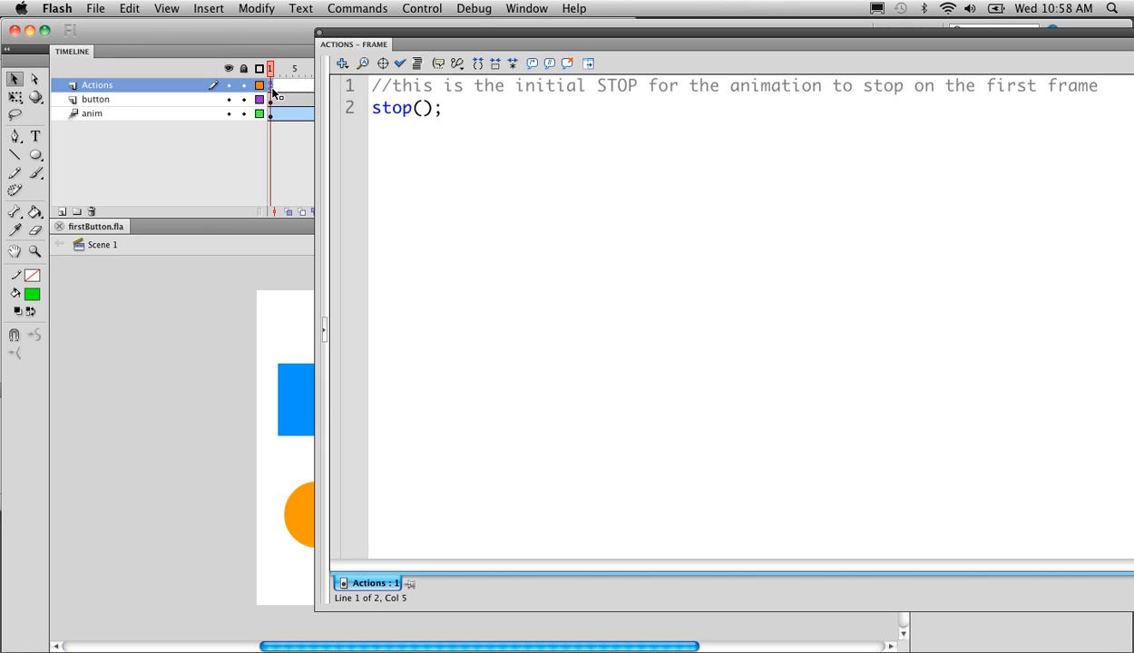
click(407, 585)
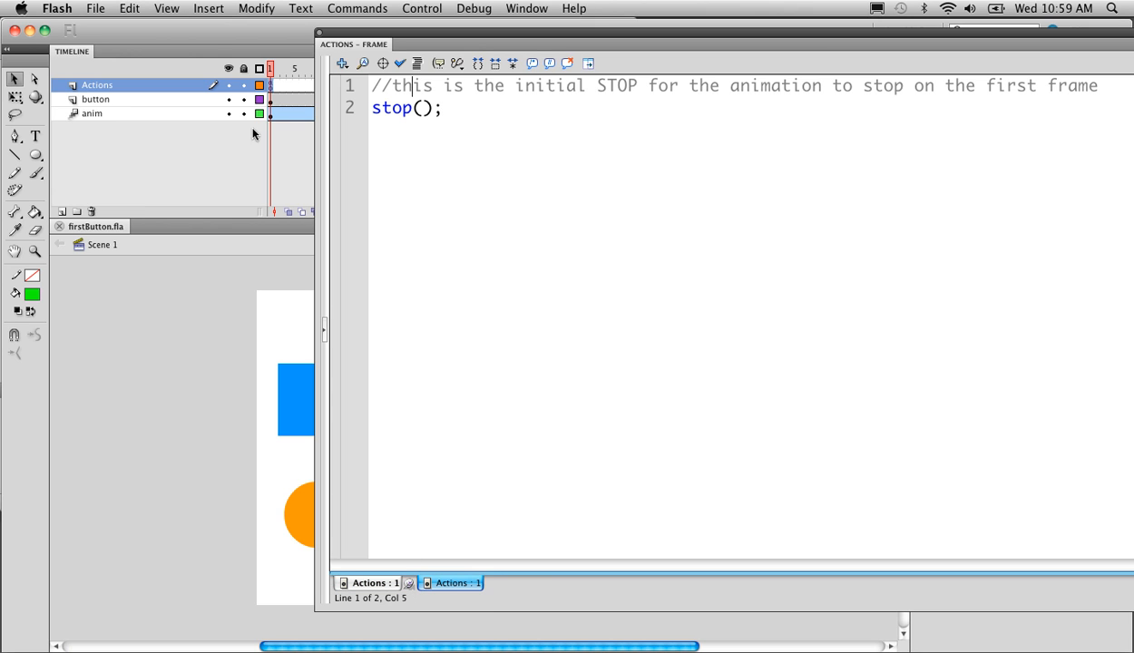
click(293, 102)
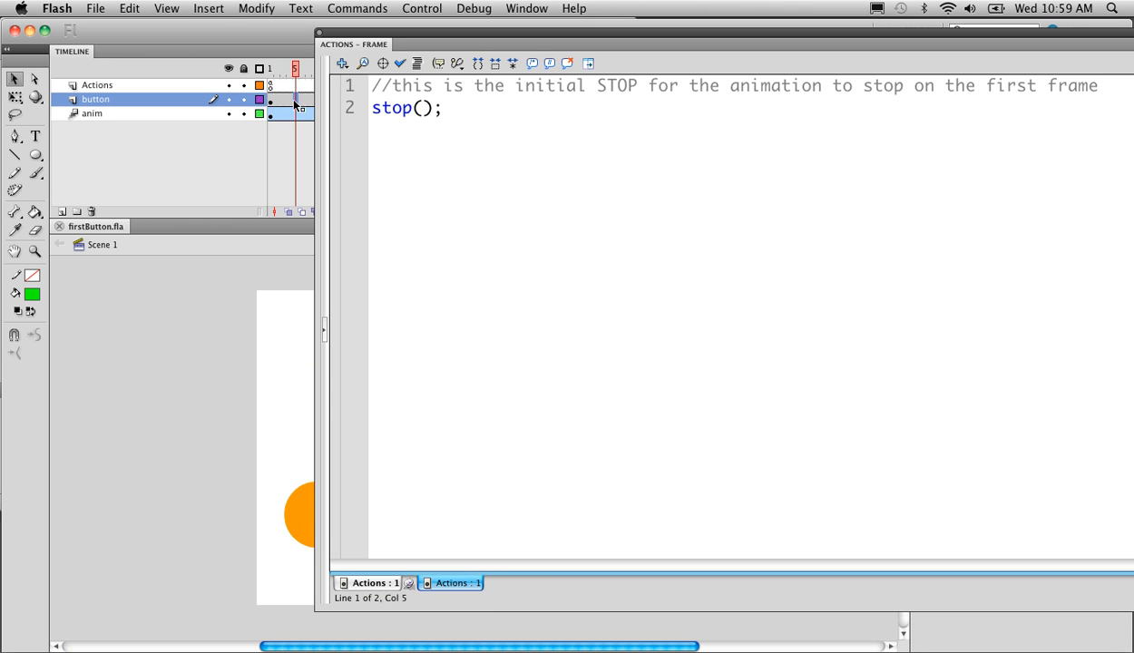
click(297, 514)
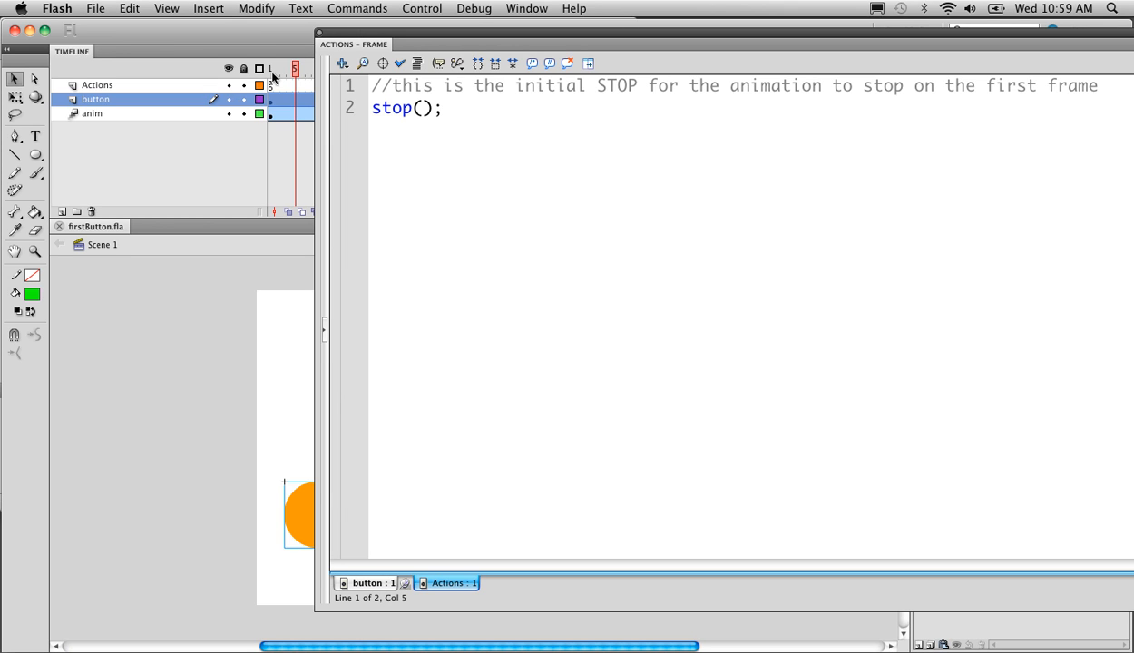
Begin a new statement myBtn.addEventListener on line 4, leaving a blank line below stop();
click(442, 108)
key(Return)
key(Return)
text(myBtn)
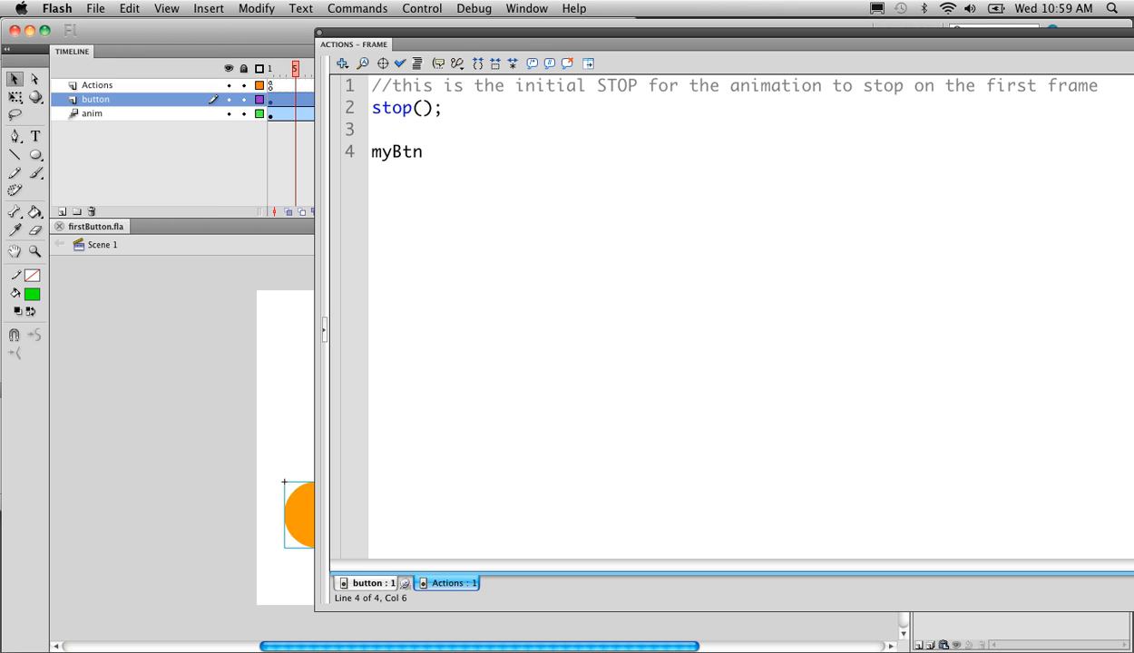
text(.addEventLi)
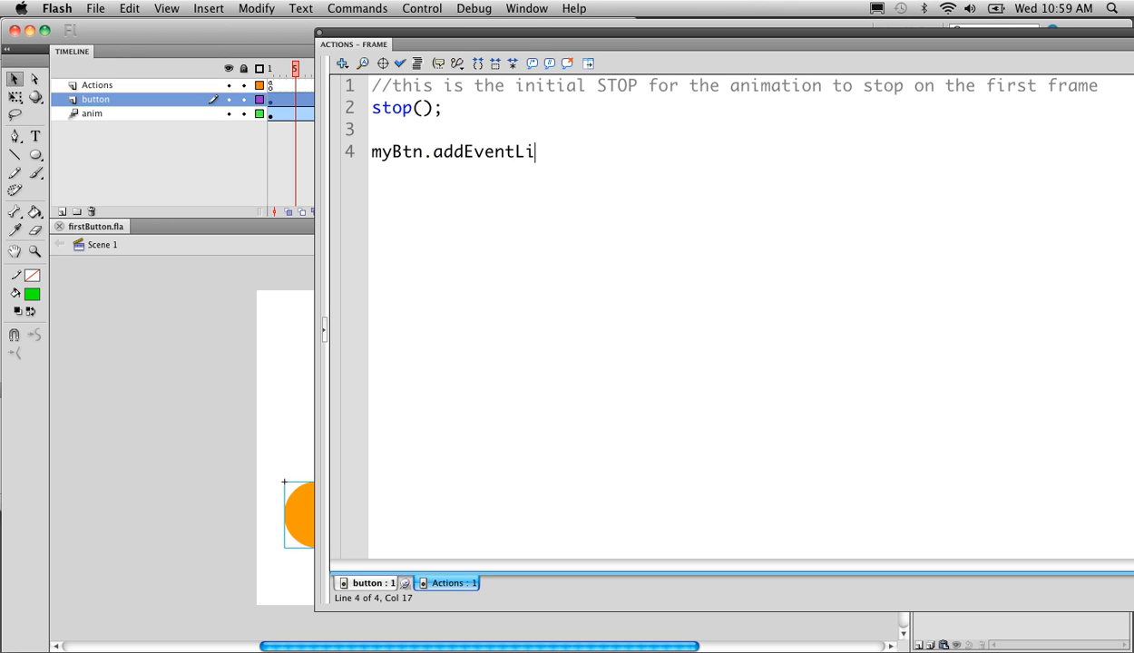
text(stener)
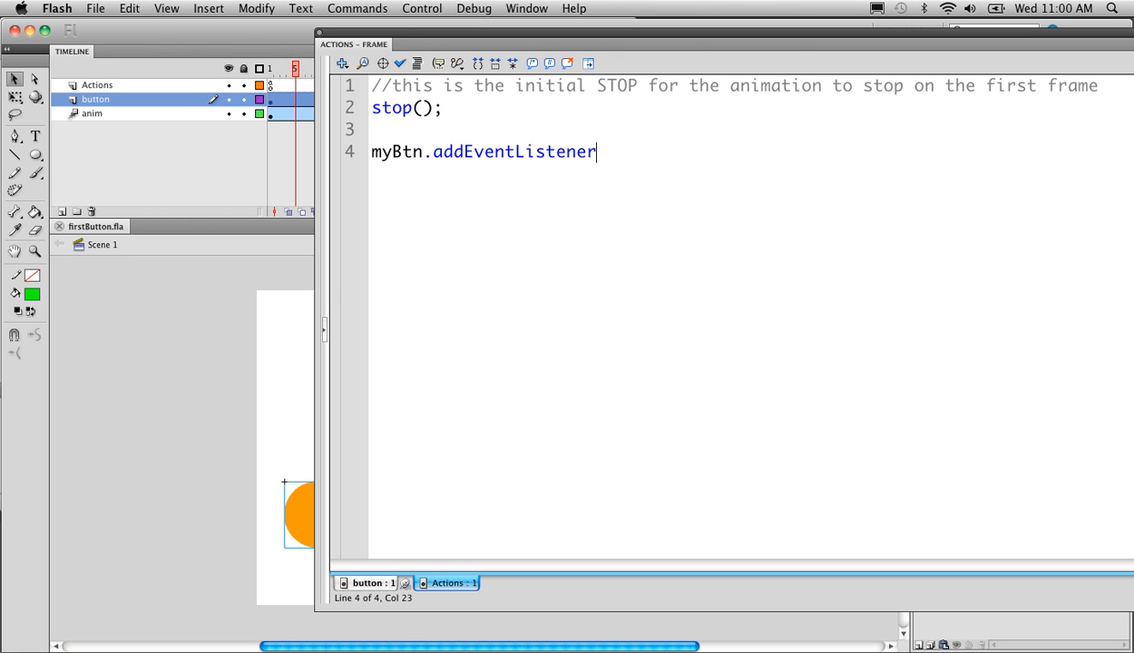
Extend the addEventListener call with an opening parenthesis and MouseEvent.CLICK as the event to listen for
drag(422, 152, 370, 151)
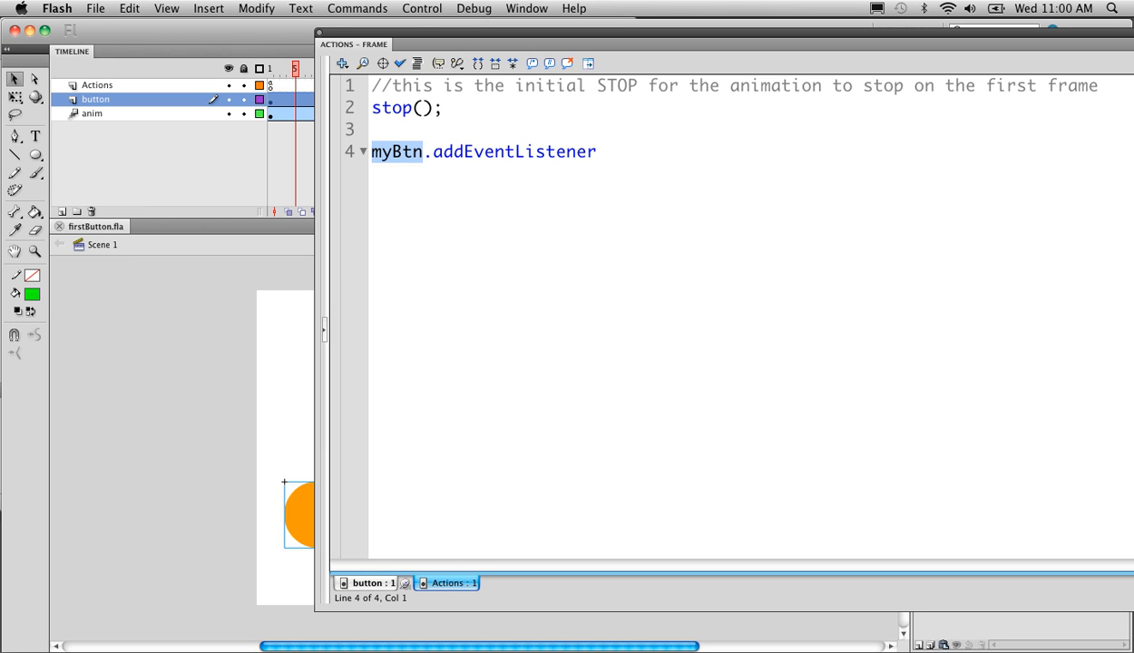
drag(433, 151, 596, 151)
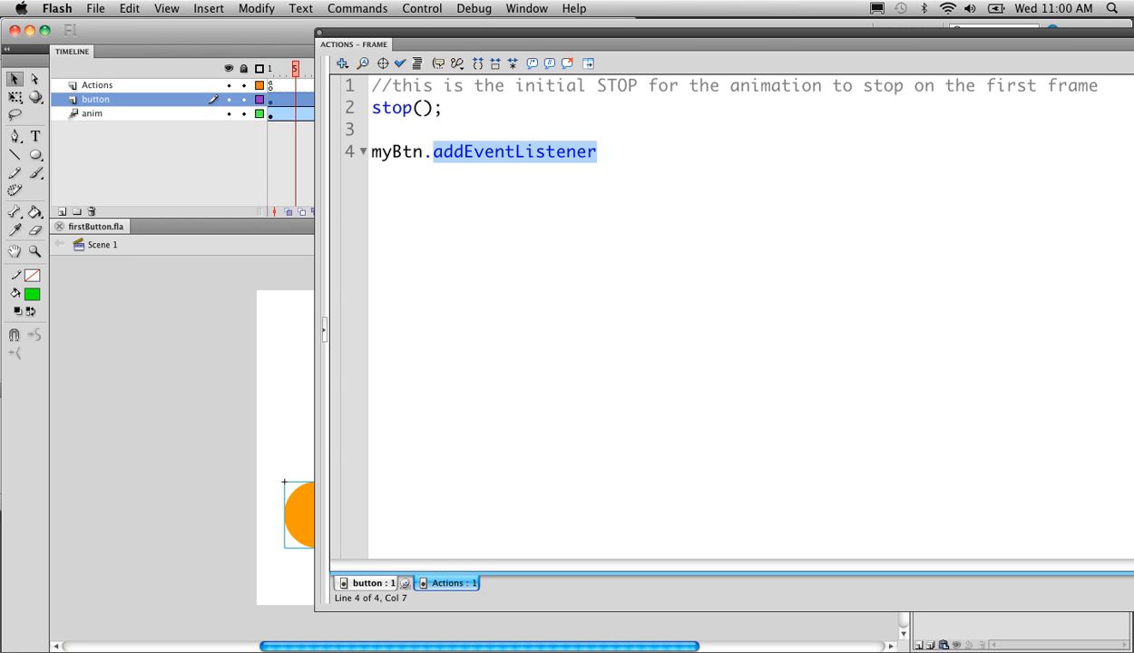
click(596, 151)
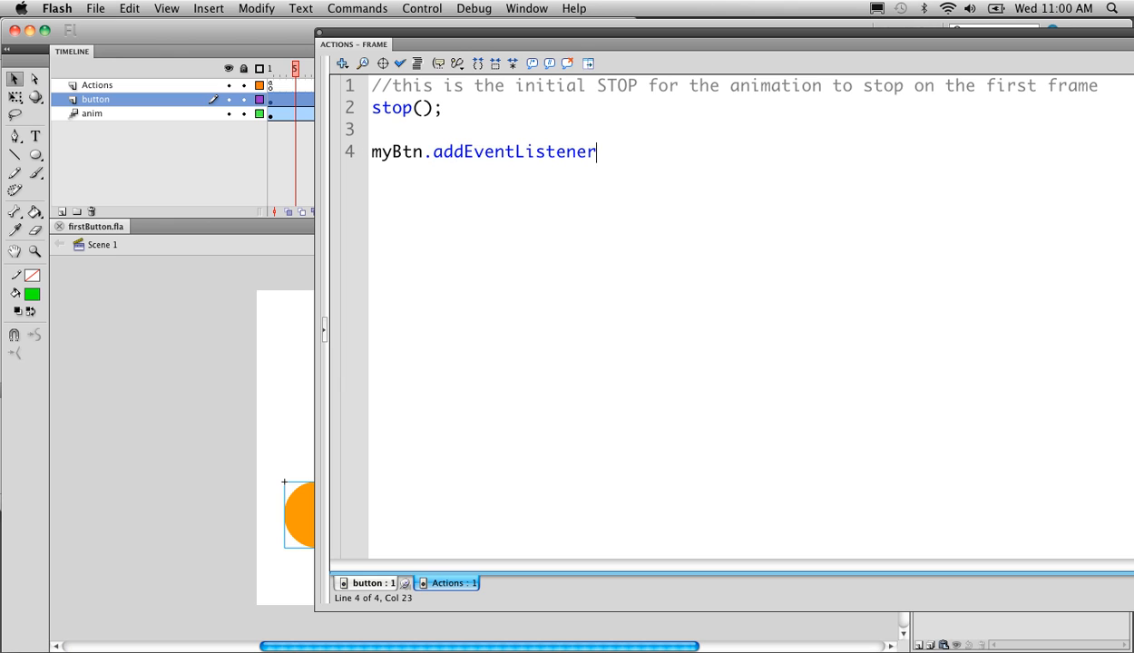
text(.)
key(BackSpace)
text(()
text(MouseEvent)
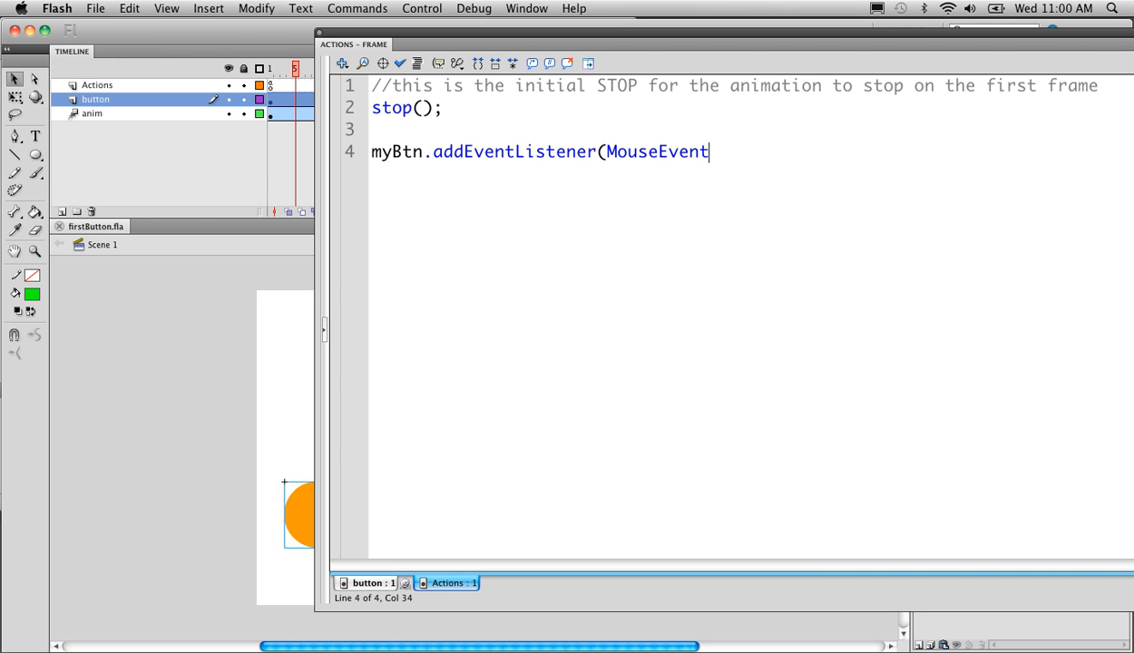
text(.CLICK)
drag(771, 151, 605, 152)
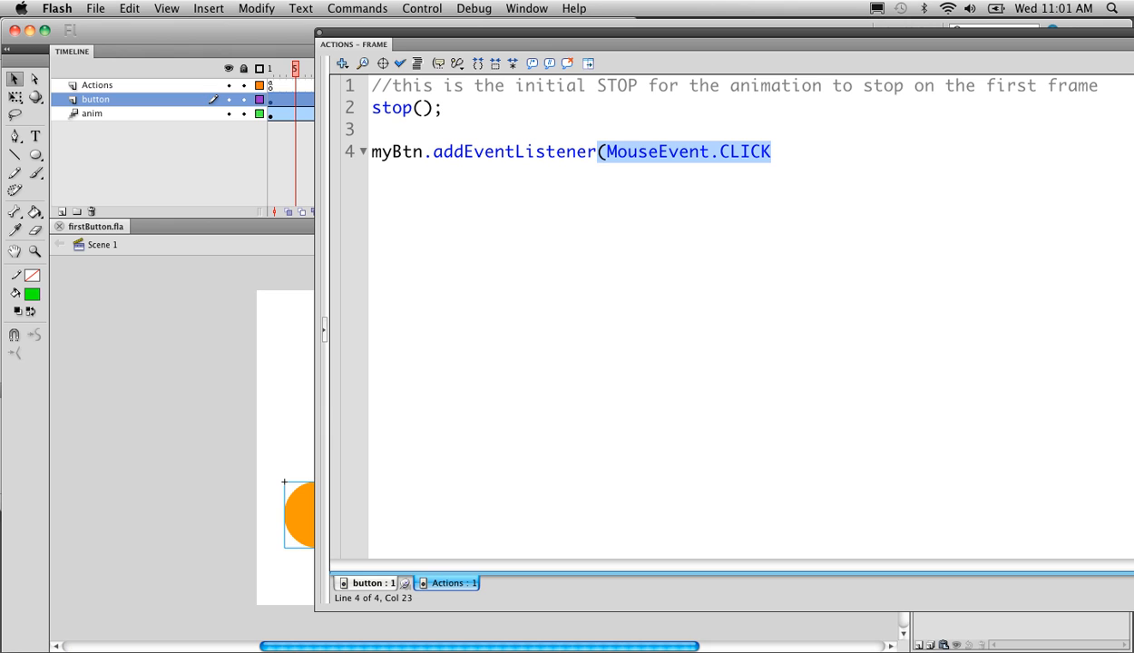
Complete the addEventListener call with startAnim as the function to run after MouseEvent.CLICK, and close the statement with );
click(770, 151)
double_click(658, 152)
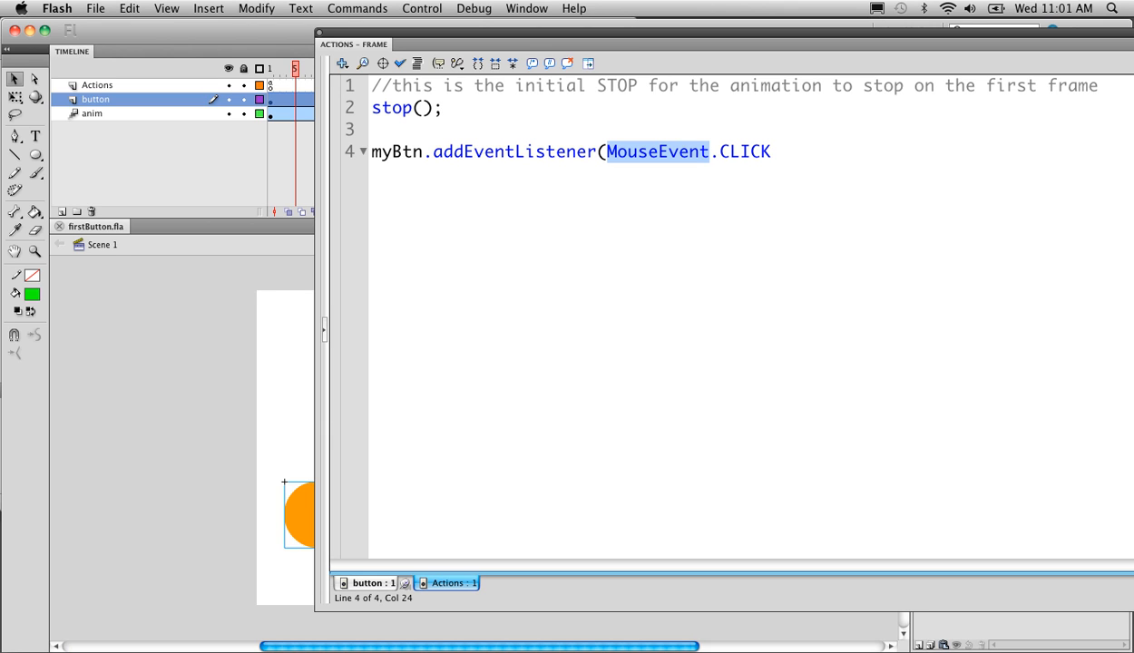
double_click(745, 151)
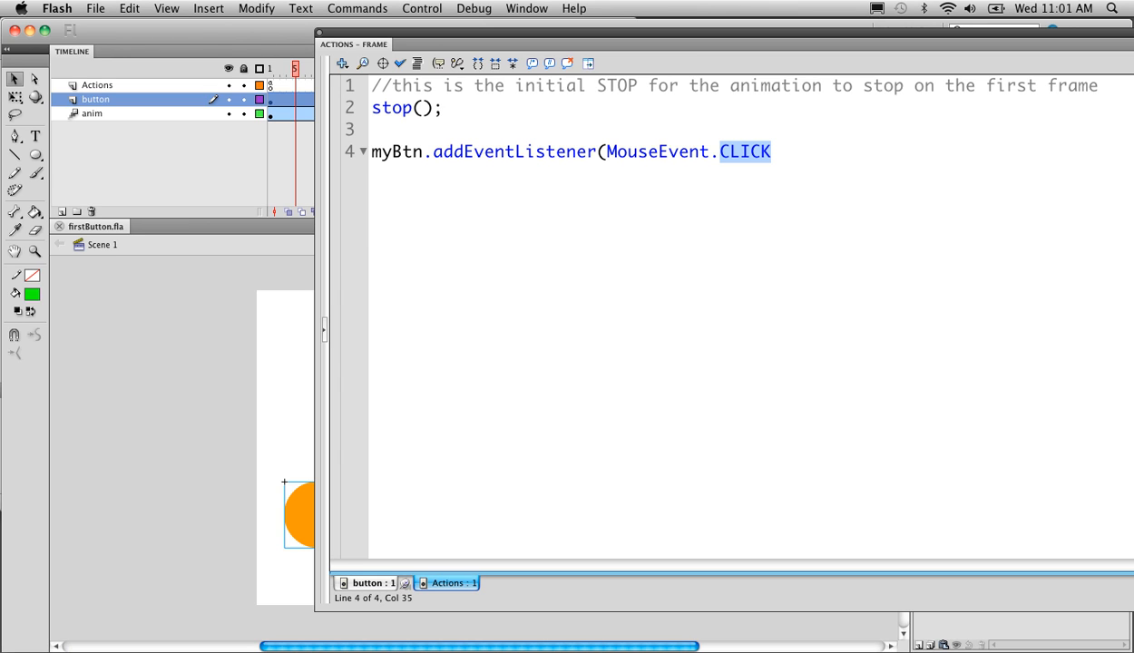
key(Right)
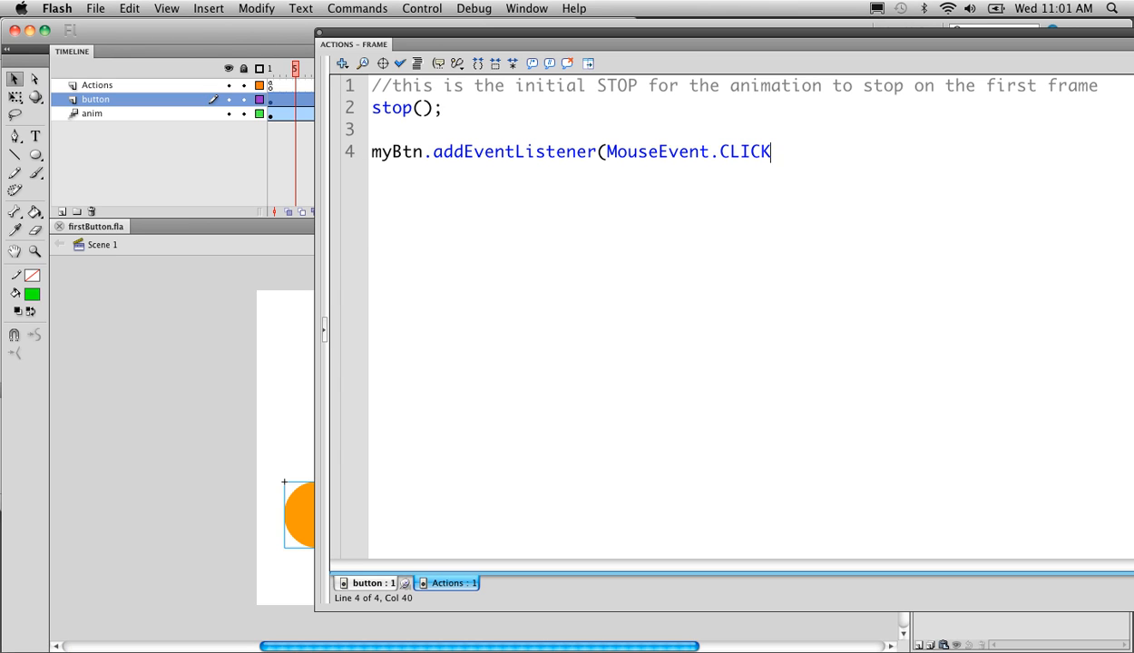
text(,)
text(startAnim)
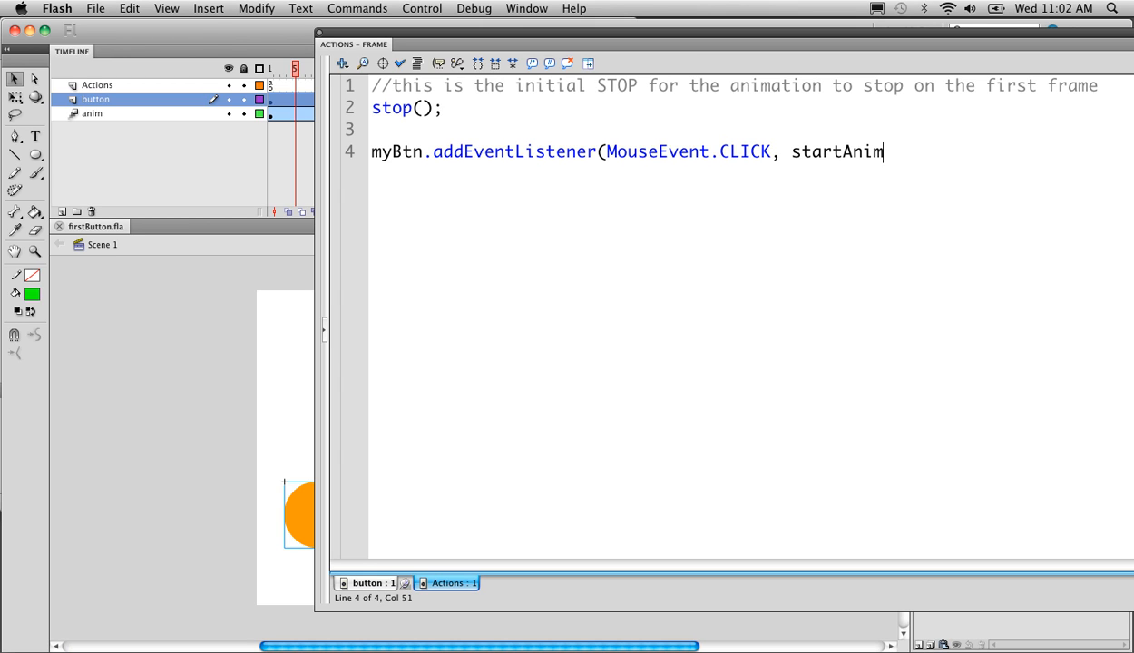
text();)
key(Return)
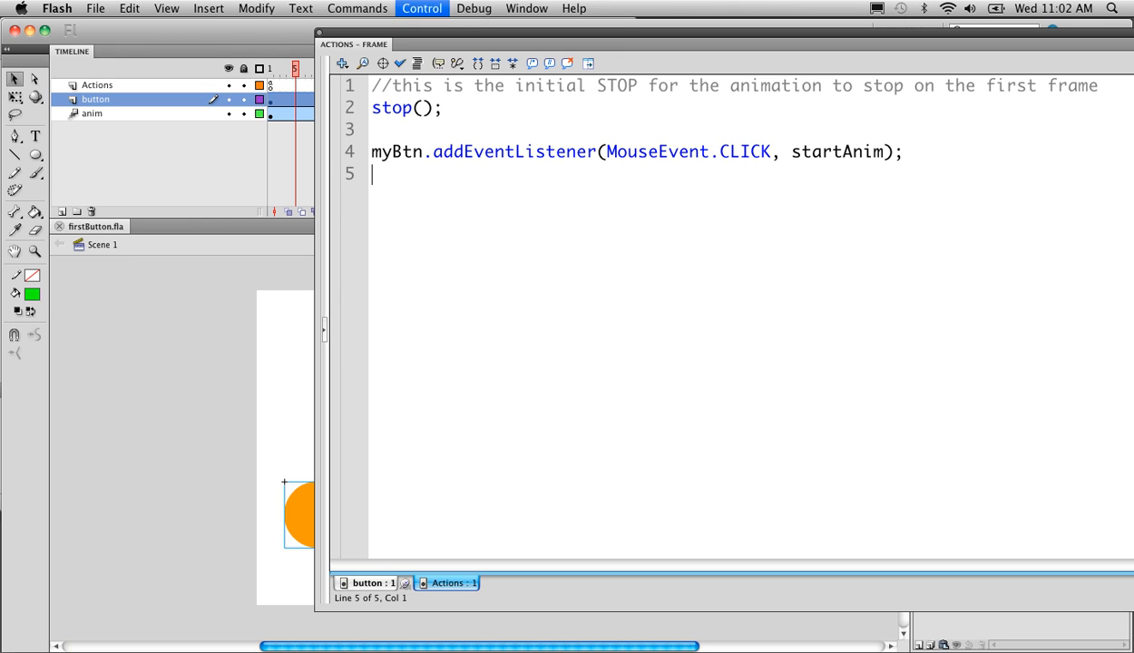
Start a function declaration on line 6, leaving a blank line above, and copy the name startAnim from the listener call into it
key(Return)
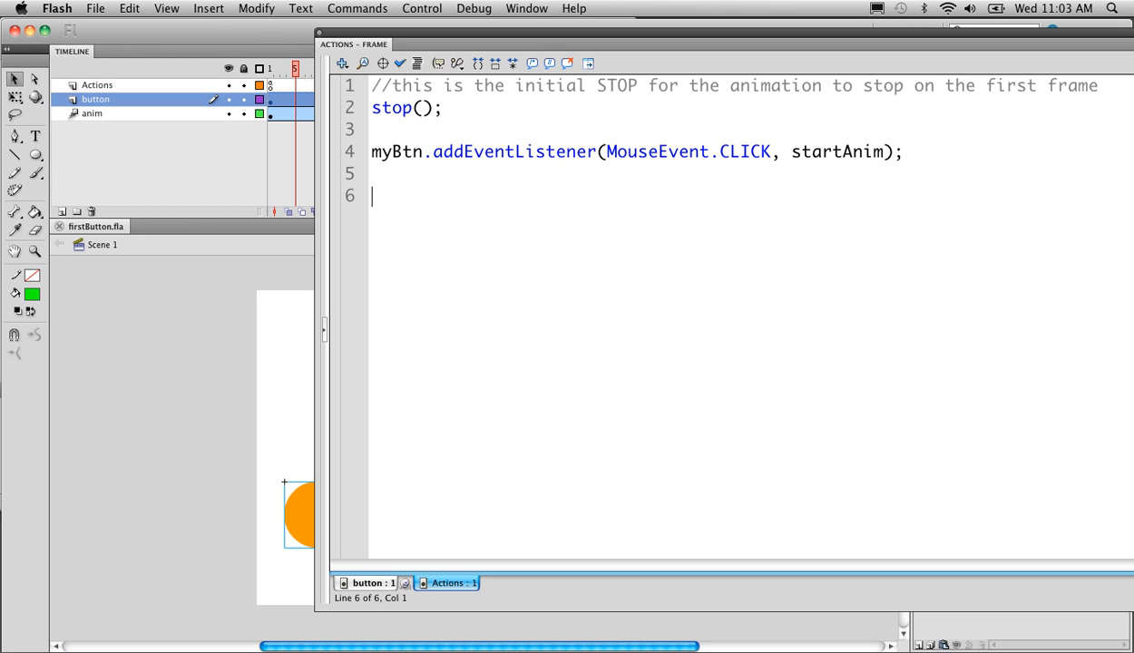
text(function)
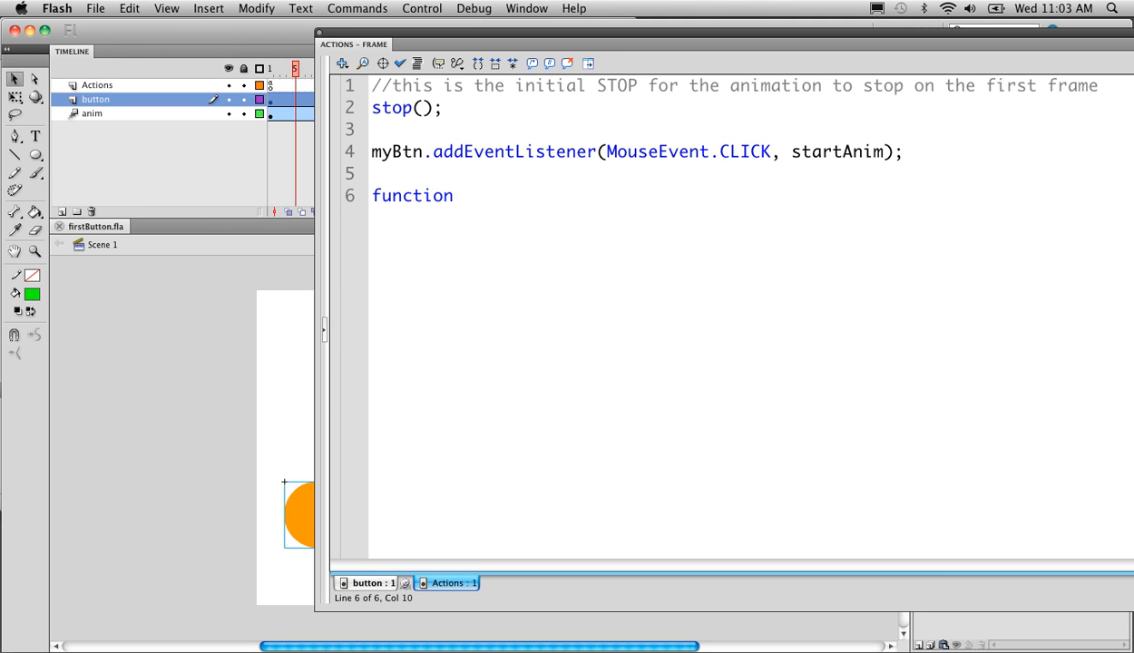
drag(884, 151, 792, 152)
key(super+c)
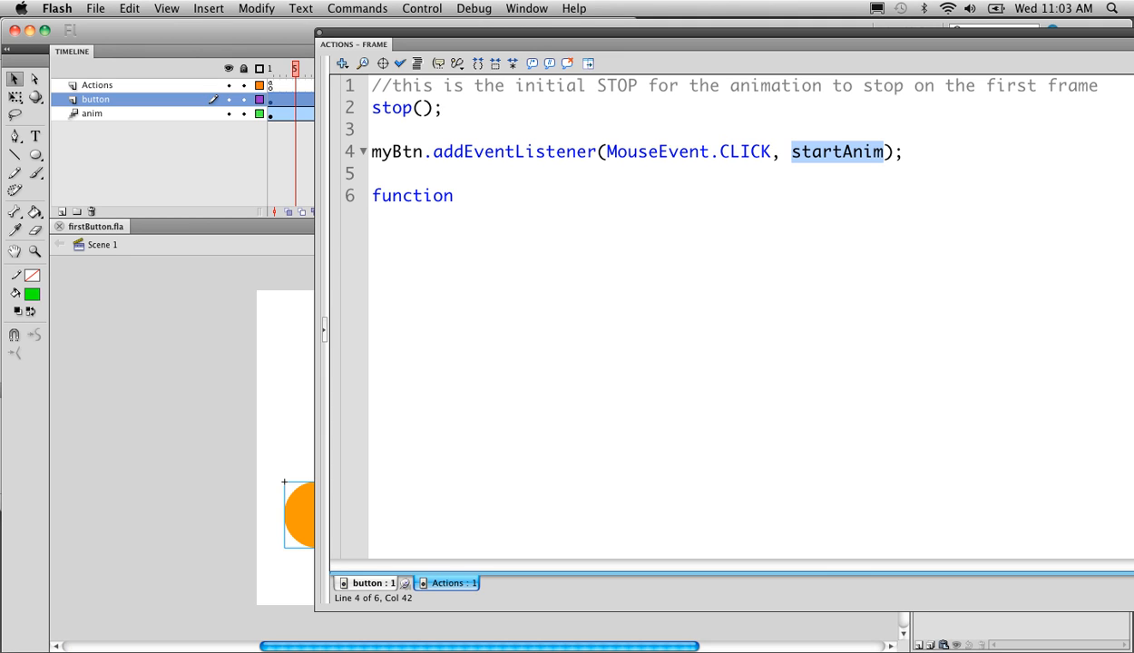
click(462, 196)
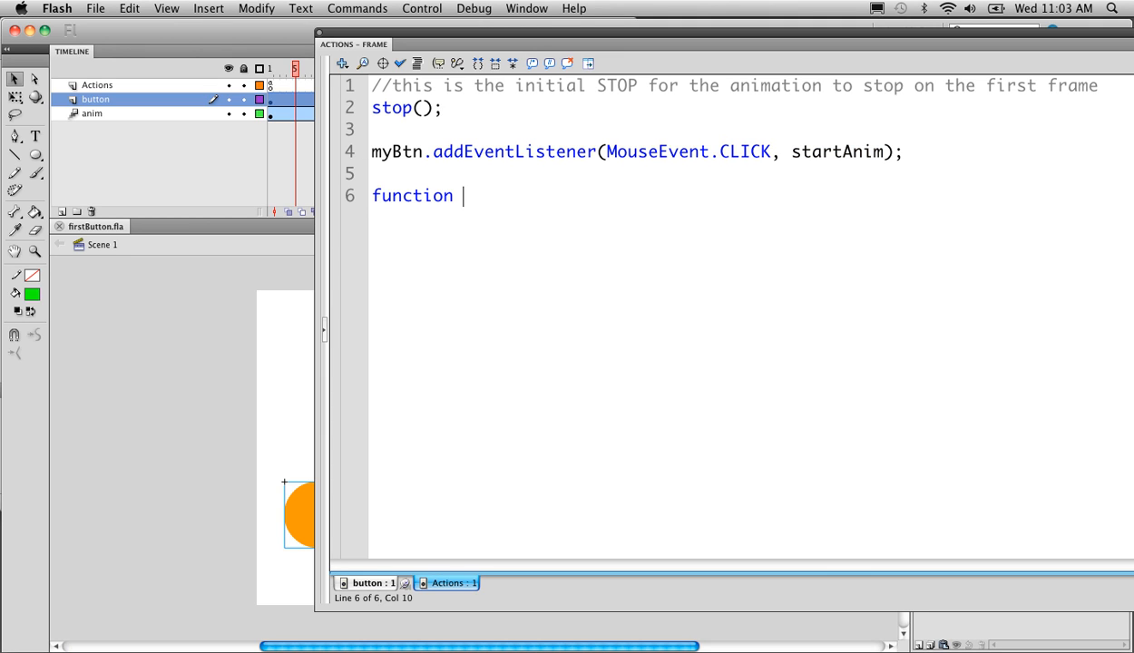
key(super+v)
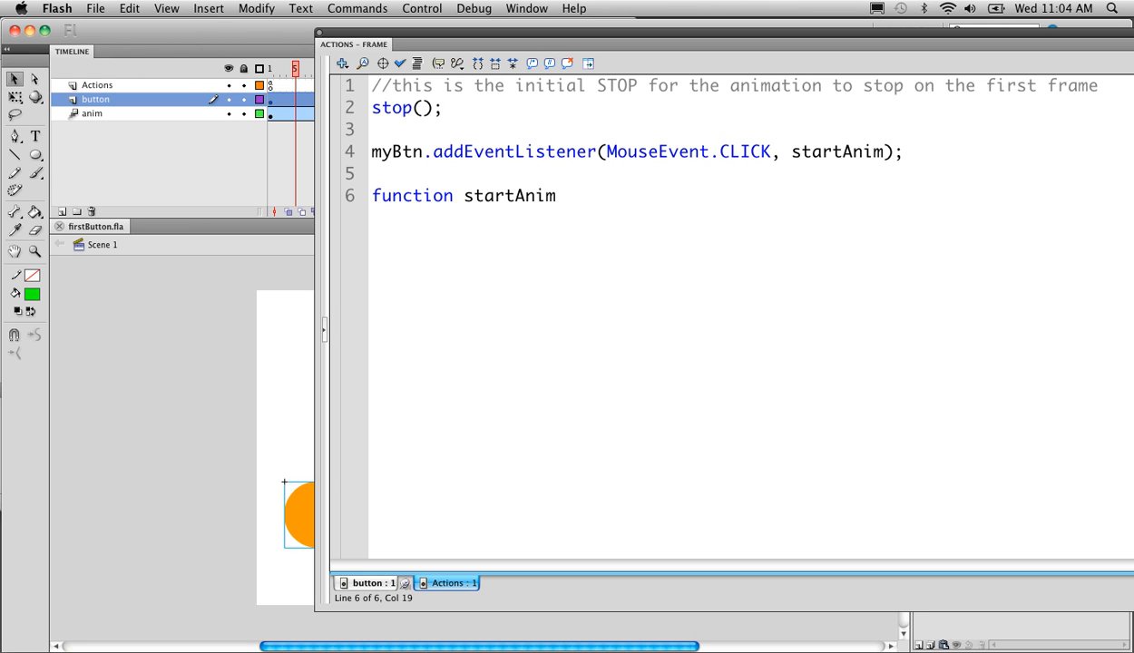
Give the startAnim function the parameter e:MouseEvent and return type void, and add an empty body in curly braces
text((e:MouseEvent)
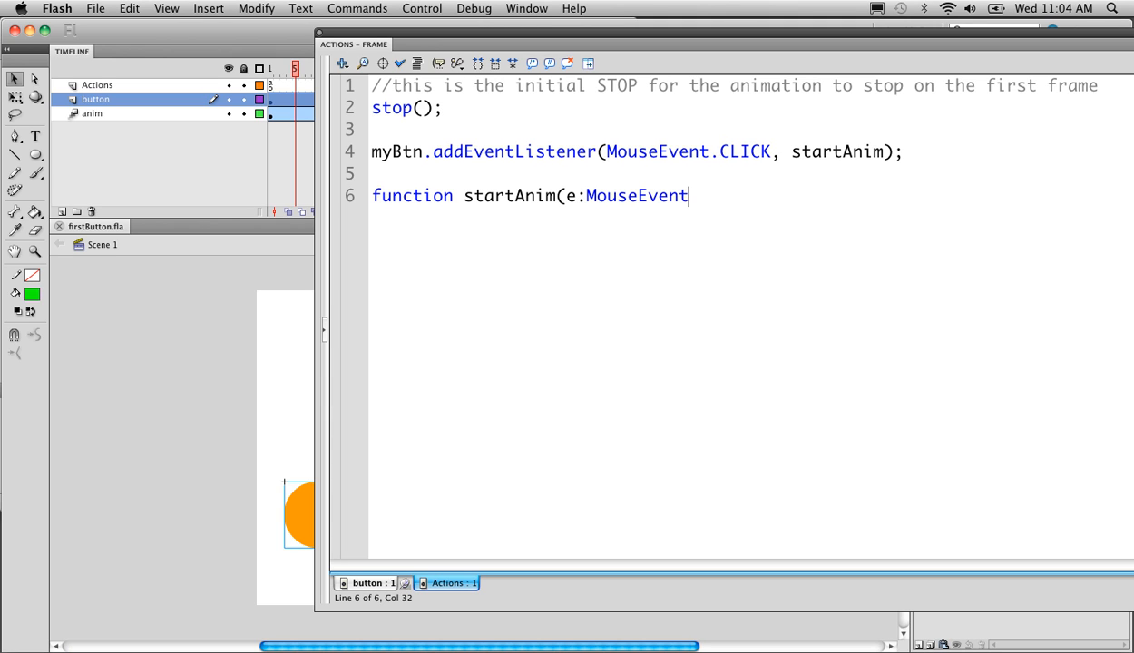
text(): void)
key(Return)
text({)
key(Return)
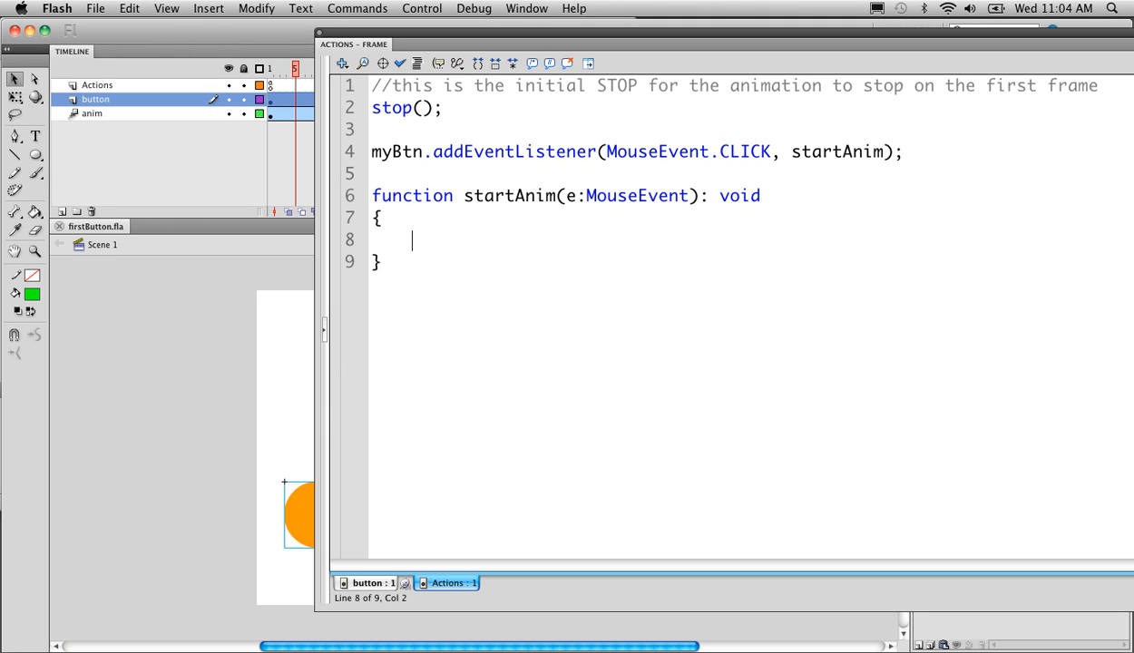
Test the movie with the empty startAnim function to check the circular button, and close the preview
drag(883, 152, 792, 151)
click(412, 240)
key(super+Return)
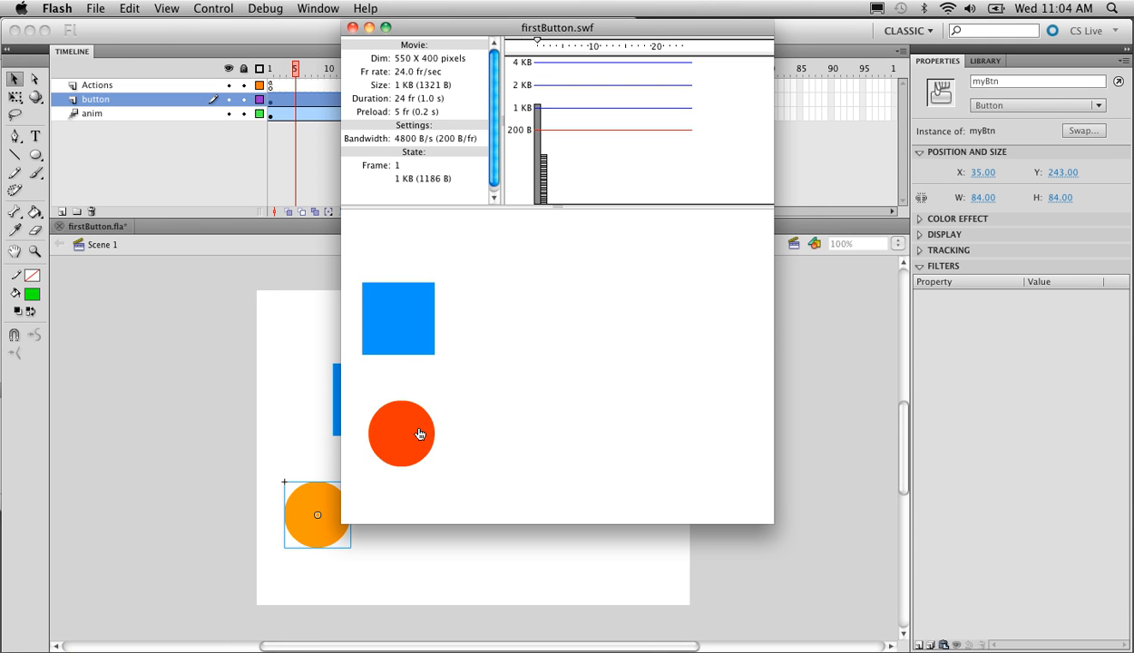
click(352, 27)
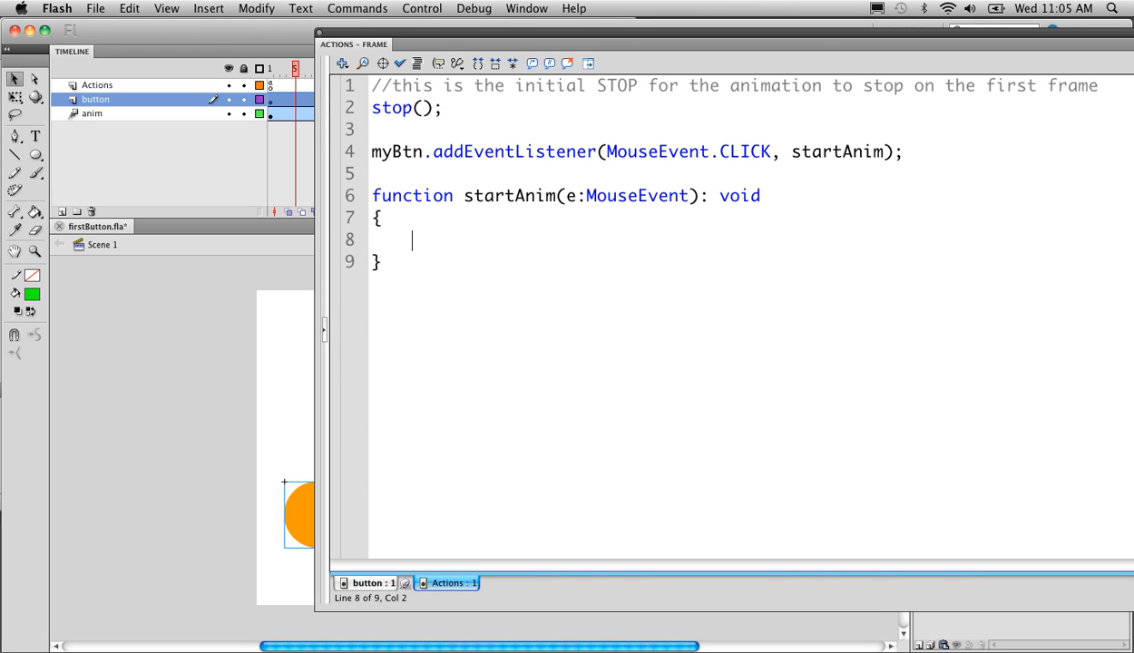
Add the statement play(); inside the body of the startAnim function
text(play();)
key(shift+Left)
key(shift+Left)
key(shift+Left)
key(shift+Left)
key(shift+Left)
key(shift+Left)
key(shift+Left)
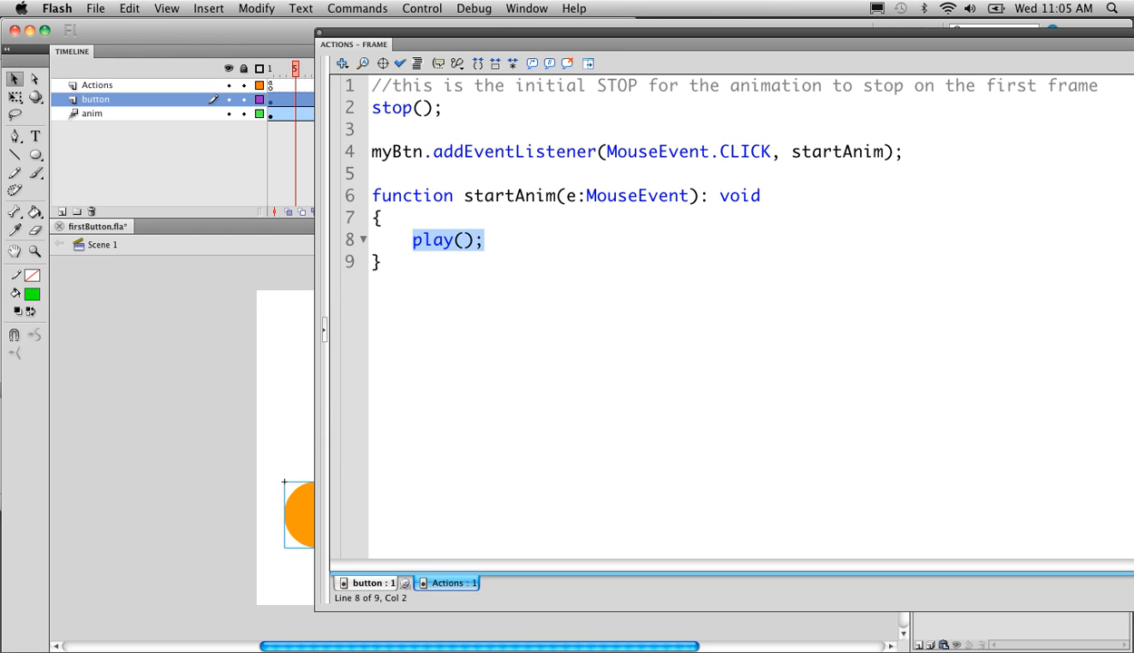
drag(443, 107, 372, 107)
click(381, 261)
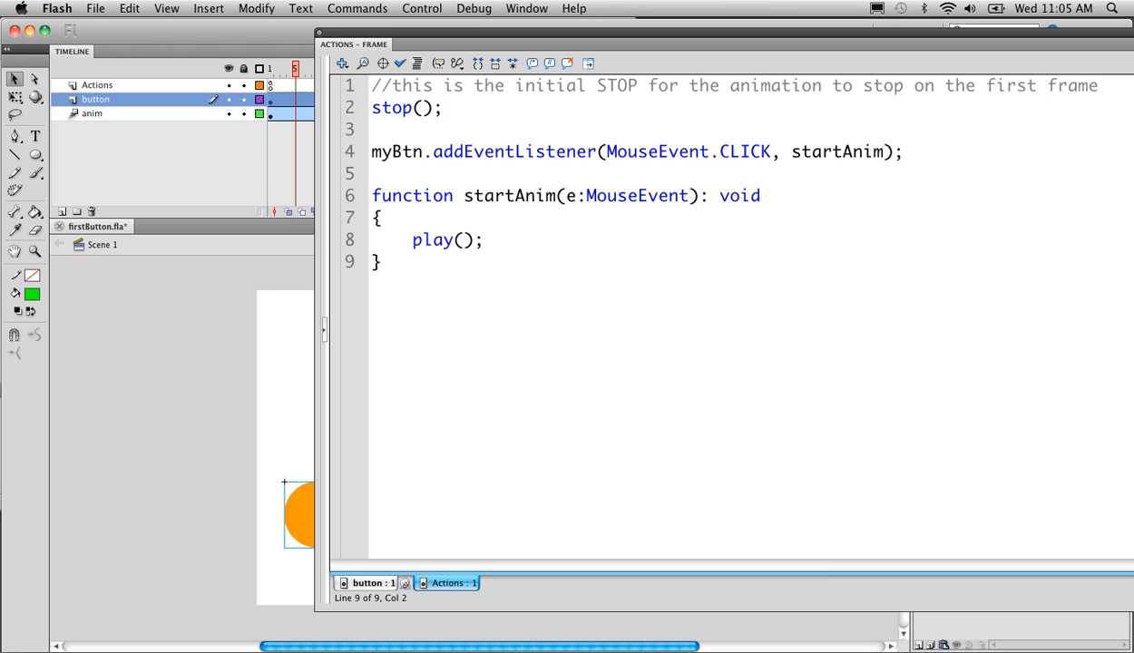
Test the movie, trigger the circular button twice to check that the square's animation plays, and close the preview
key(super+Return)
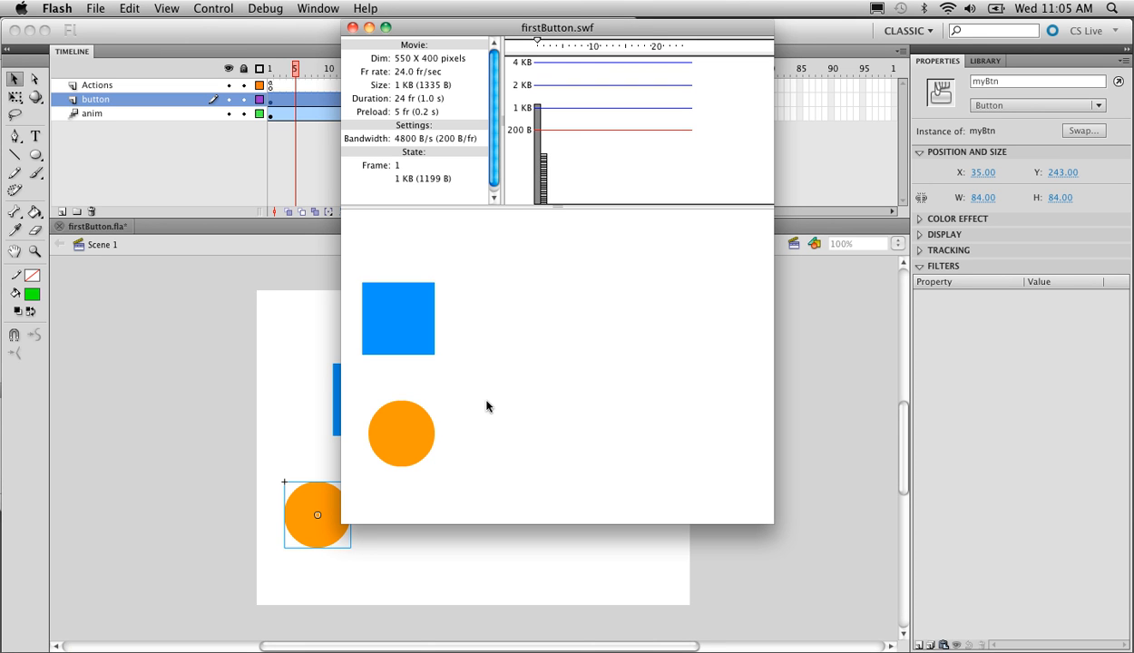
click(422, 428)
click(430, 442)
click(352, 27)
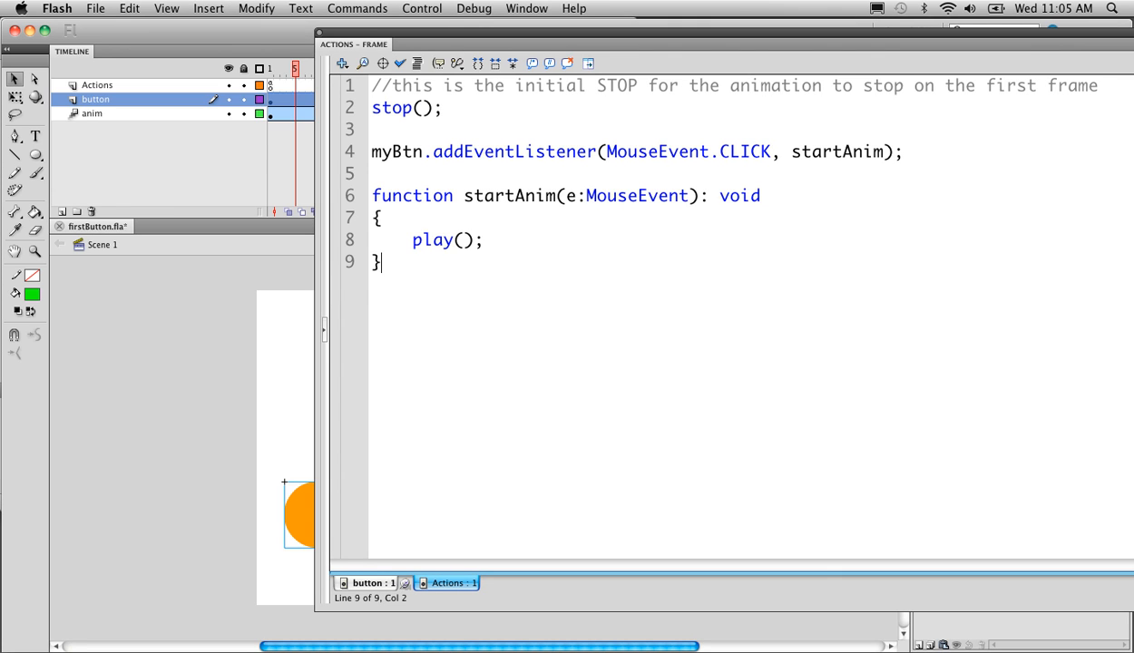
Insert two extra blank lines below stop(); and add the comment "// this is the code for the button" above the myBtn listener
click(372, 128)
key(Return)
key(Return)
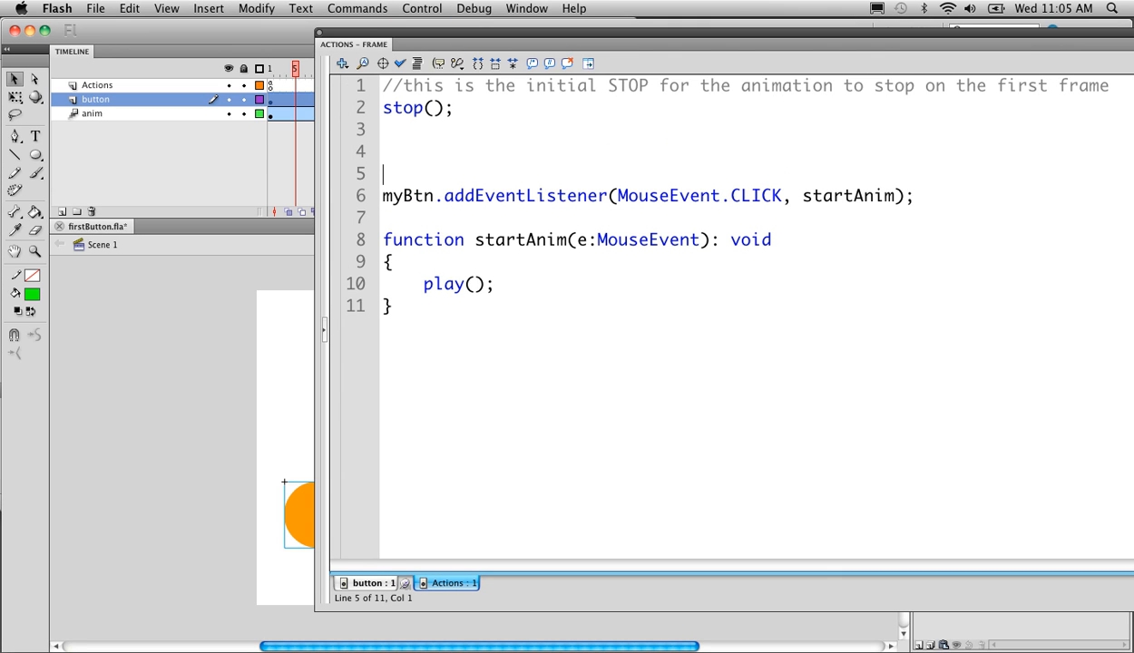
text(// this is the code for the)
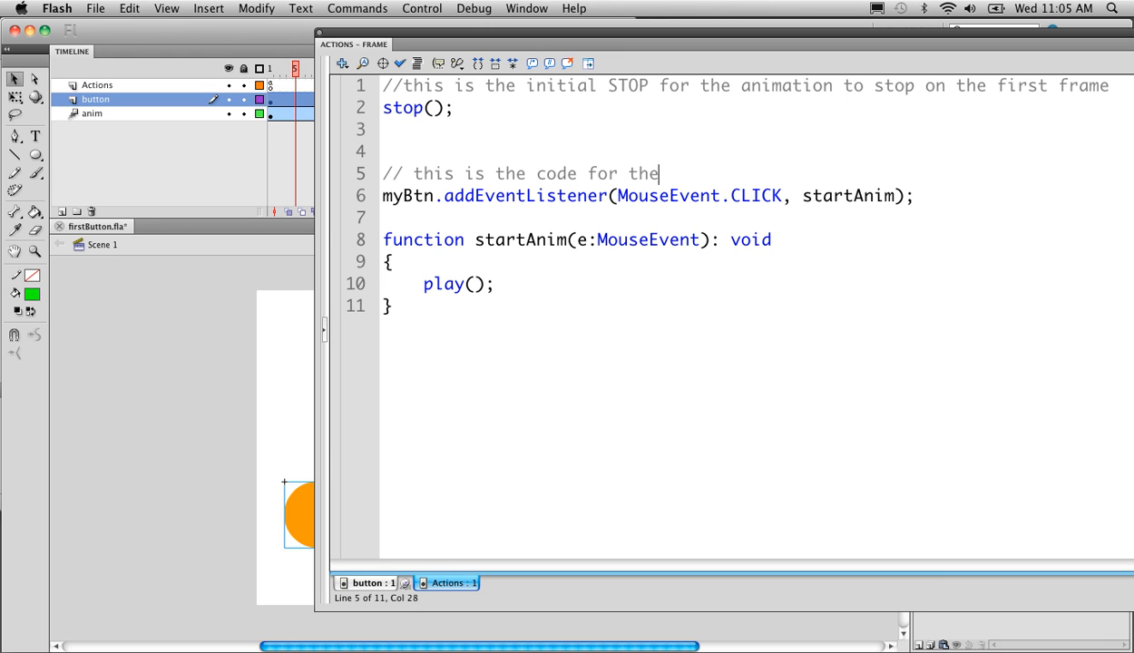
text( button)
Test the commented script by running the movie again and triggering the circular button
key(super+Return)
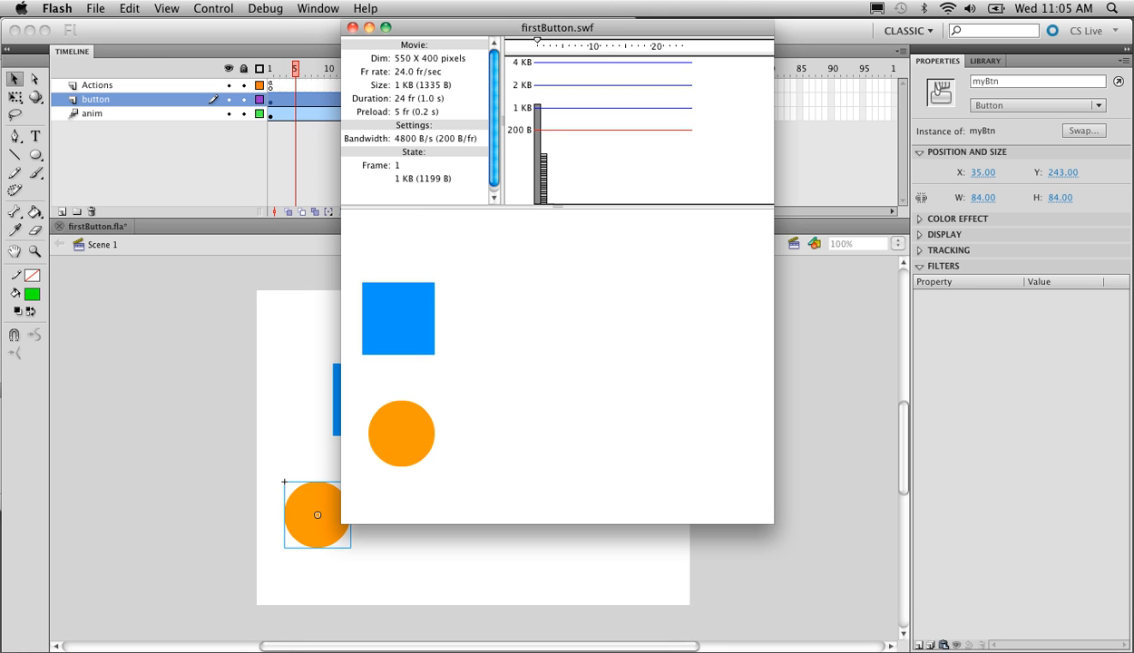
click(408, 428)
click(401, 434)
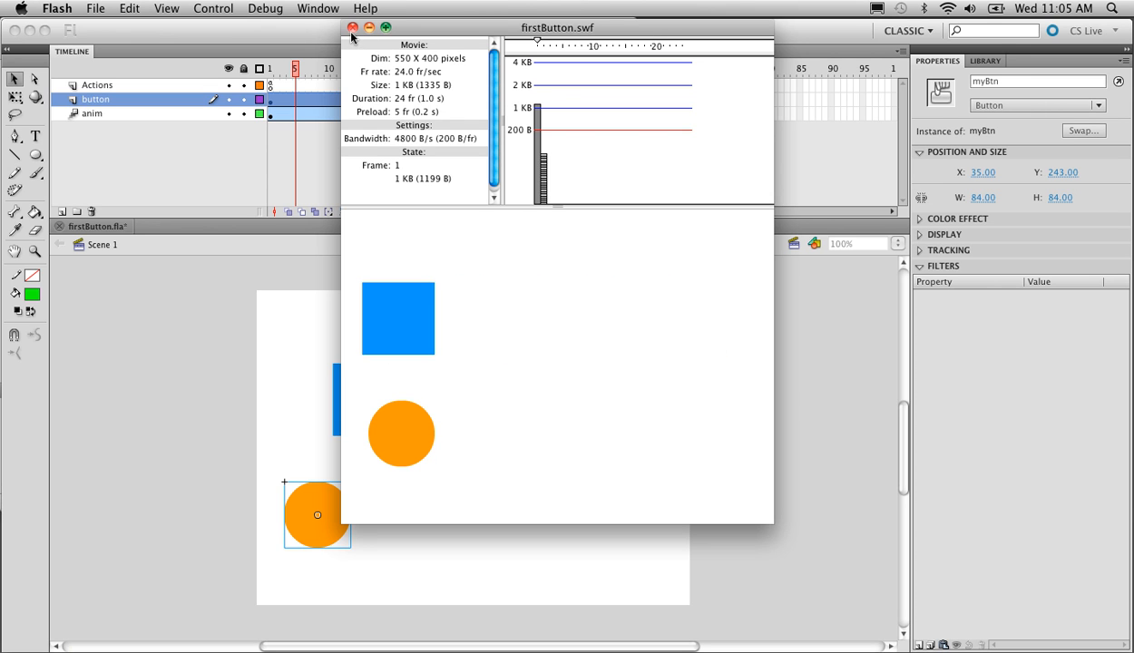